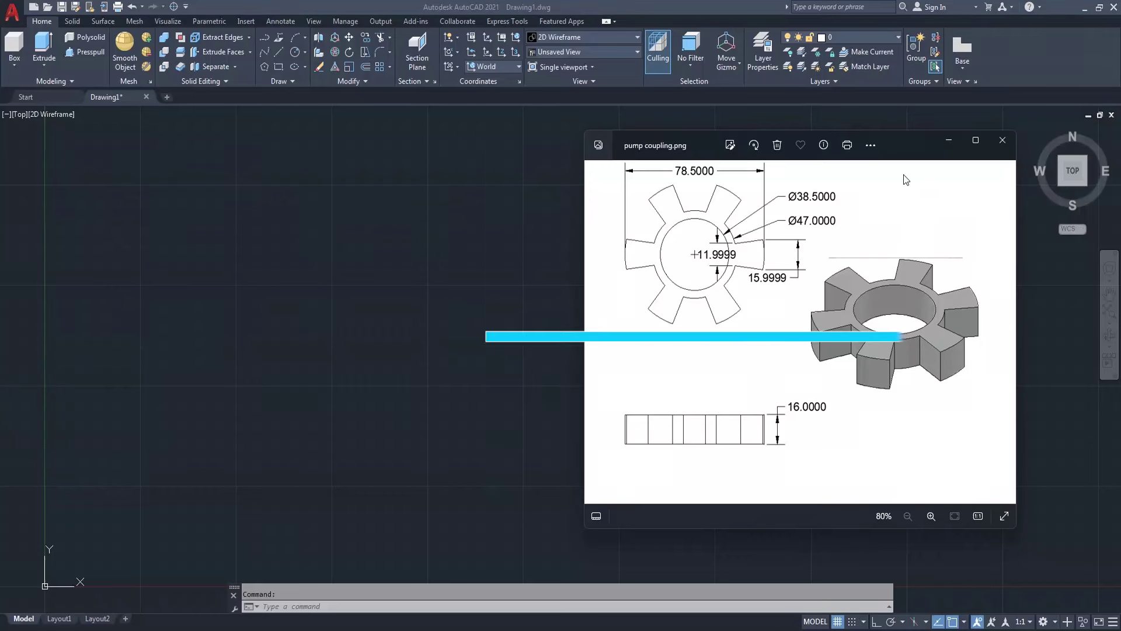
# - Move the pump coupling reference image aside to study its 78.5, Ø38.5 and Ø47 dimensions
pyautogui.moveTo(835, 150)
pyautogui.mouseDown()
pyautogui.moveTo(690, 154)
pyautogui.moveTo(707, 155)
pyautogui.mouseUp()
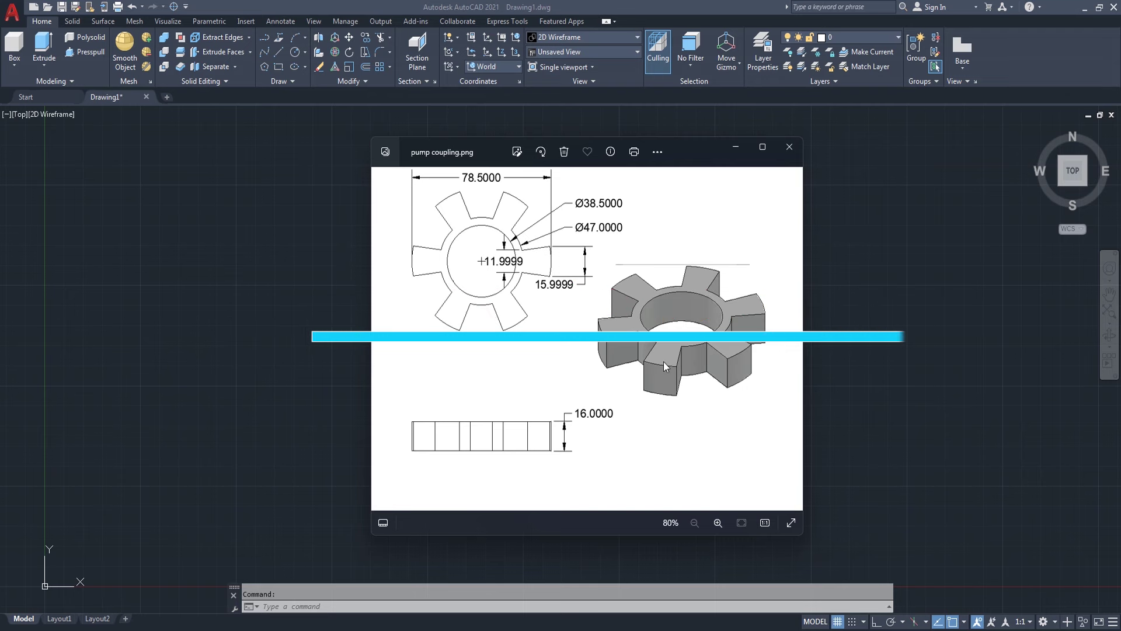
pyautogui.moveTo(685, 146); pyautogui.dragTo(880, 143)
pyautogui.write('c')
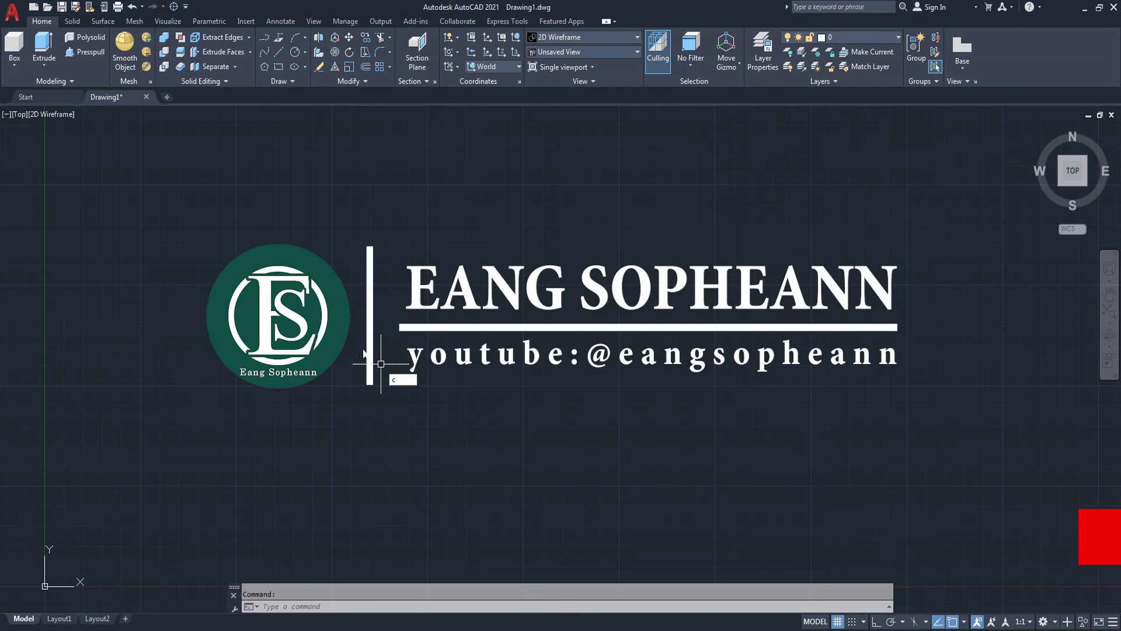
# - With Ortho on, draw a 38.5-diameter bore circle
pyautogui.click(444, 391)
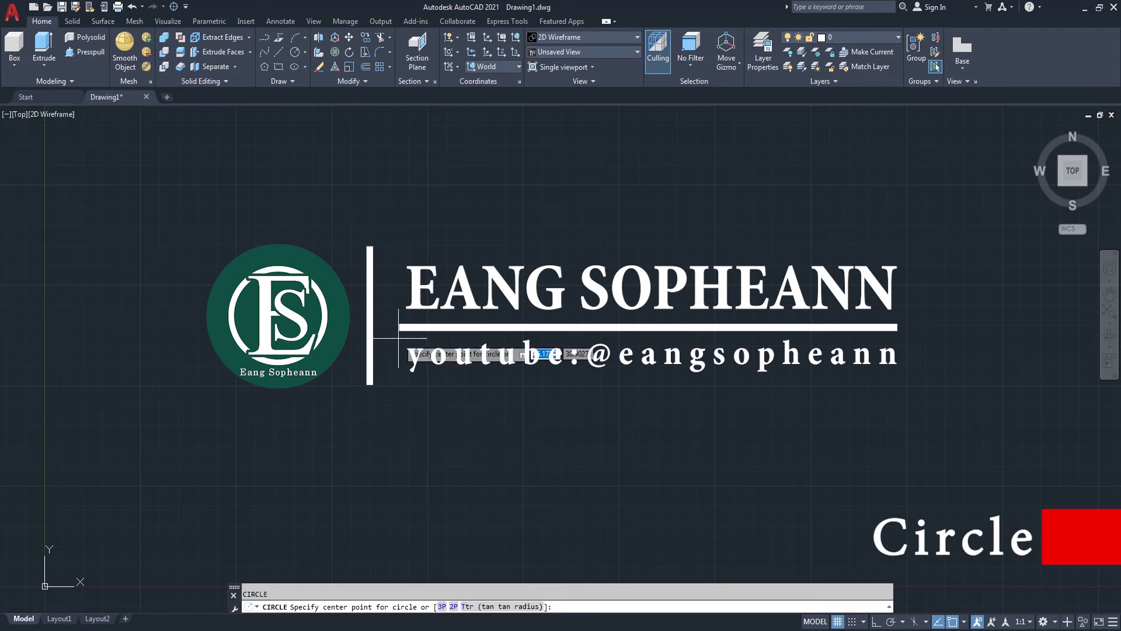
pyautogui.click(371, 331)
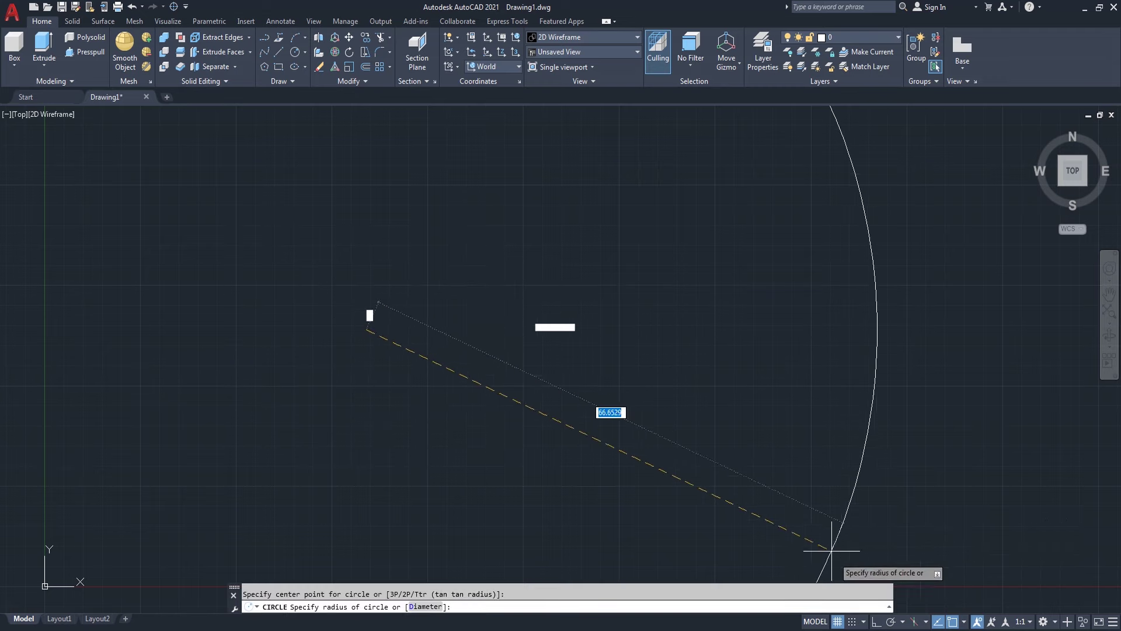
pyautogui.press('F8')
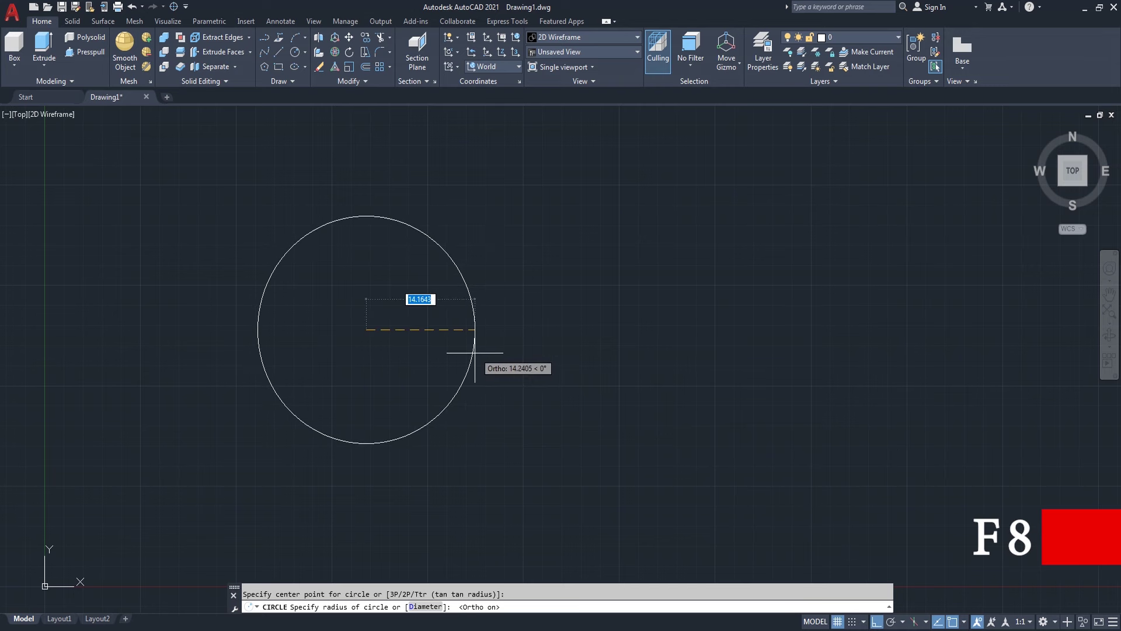
pyautogui.write('d')
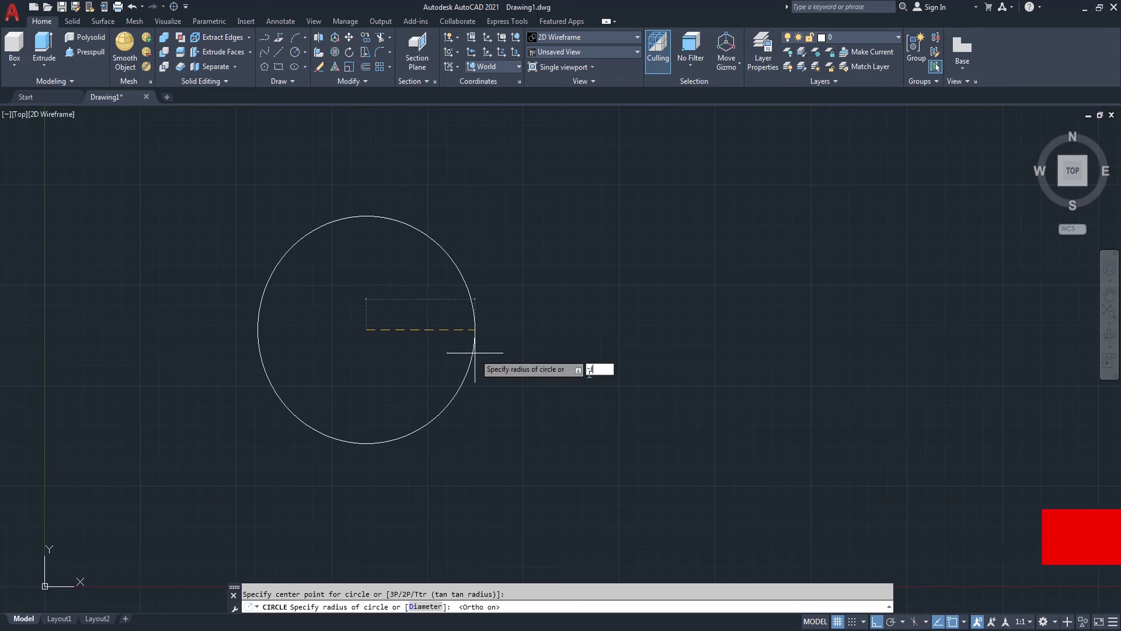
pyautogui.press('Return')
pyautogui.write('38')
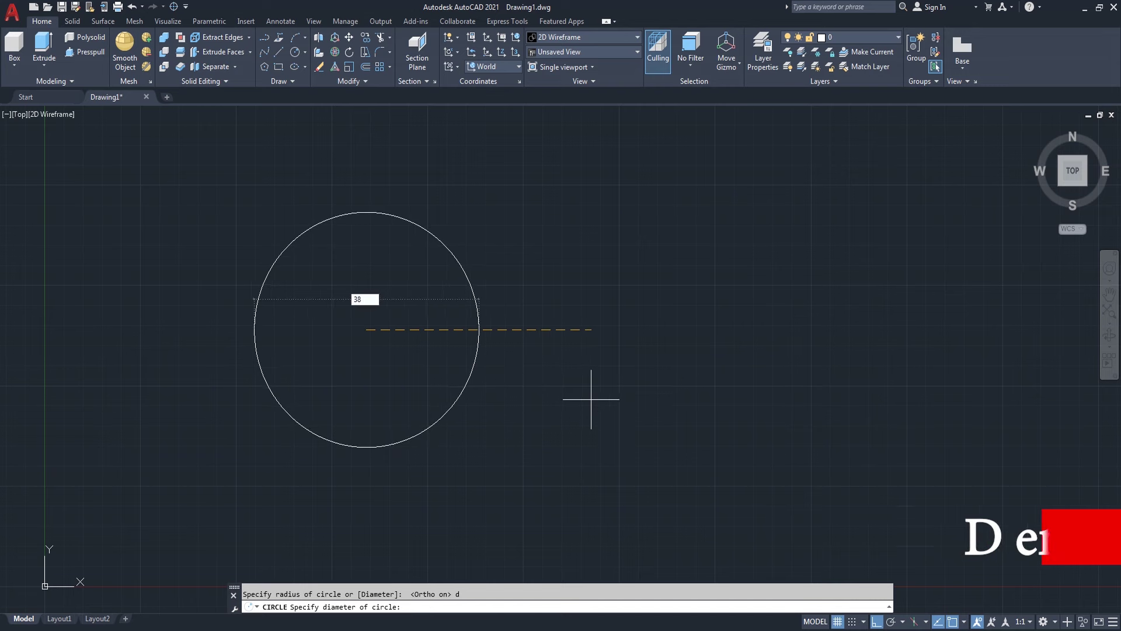
pyautogui.write('.5')
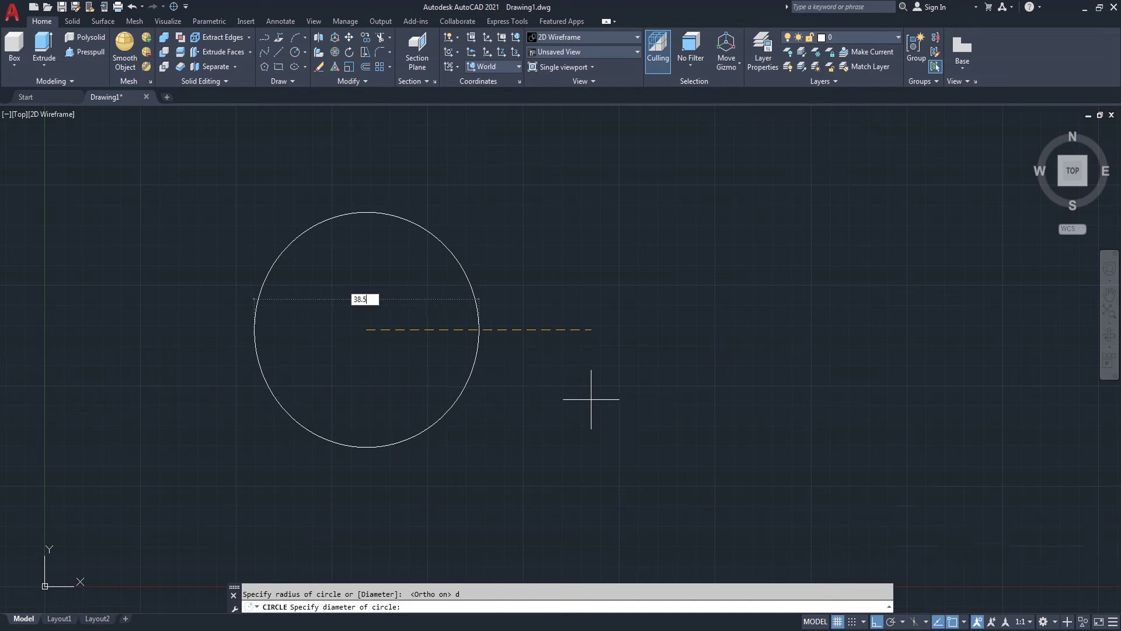
pyautogui.press('Return')
# - Adjust the view and bring back the pump coupling reference image
pyautogui.scroll(-2, 474, 345)
pyautogui.scroll(2, 476, 349)
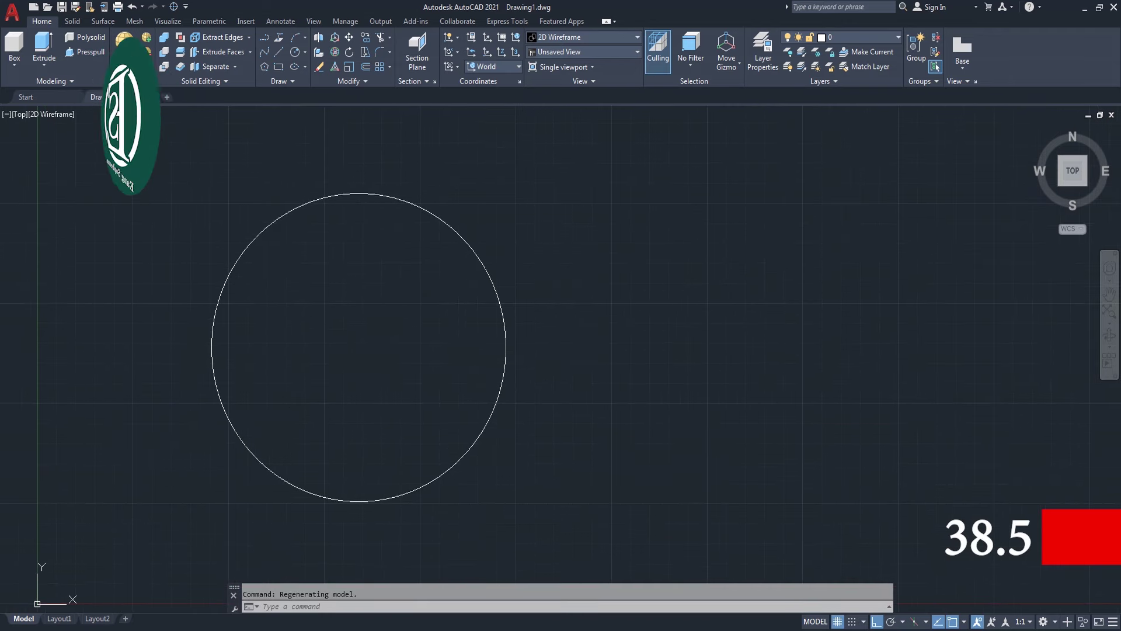
pyautogui.scroll(-1, 456, 336)
pyautogui.moveTo(456, 336); pyautogui.dragTo(442, 337, button='middle')
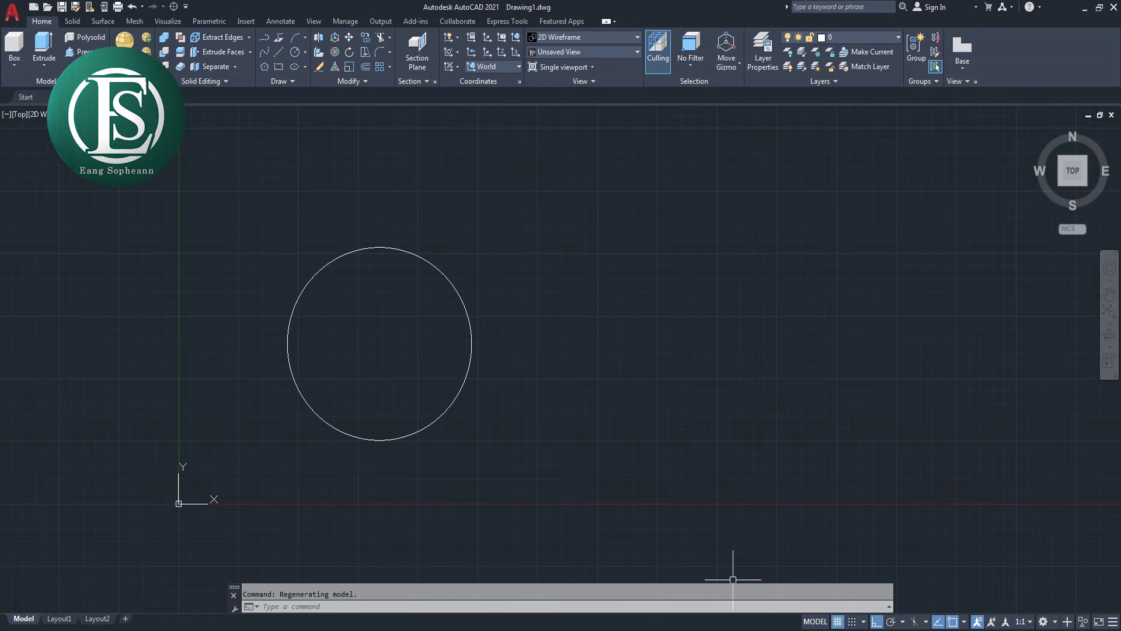
pyautogui.hotkey('alt', 'Tab')
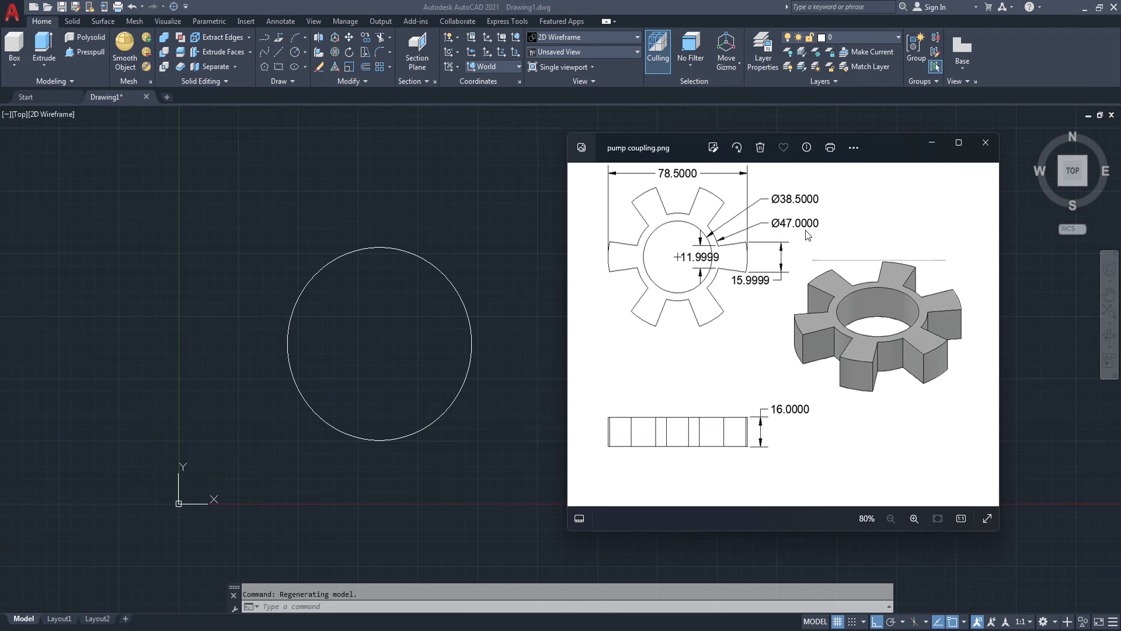
# - Draw a Ø47 circle concentric with the 38.5 bore, then return to the reference
pyautogui.click(387, 364)
pyautogui.write('c')
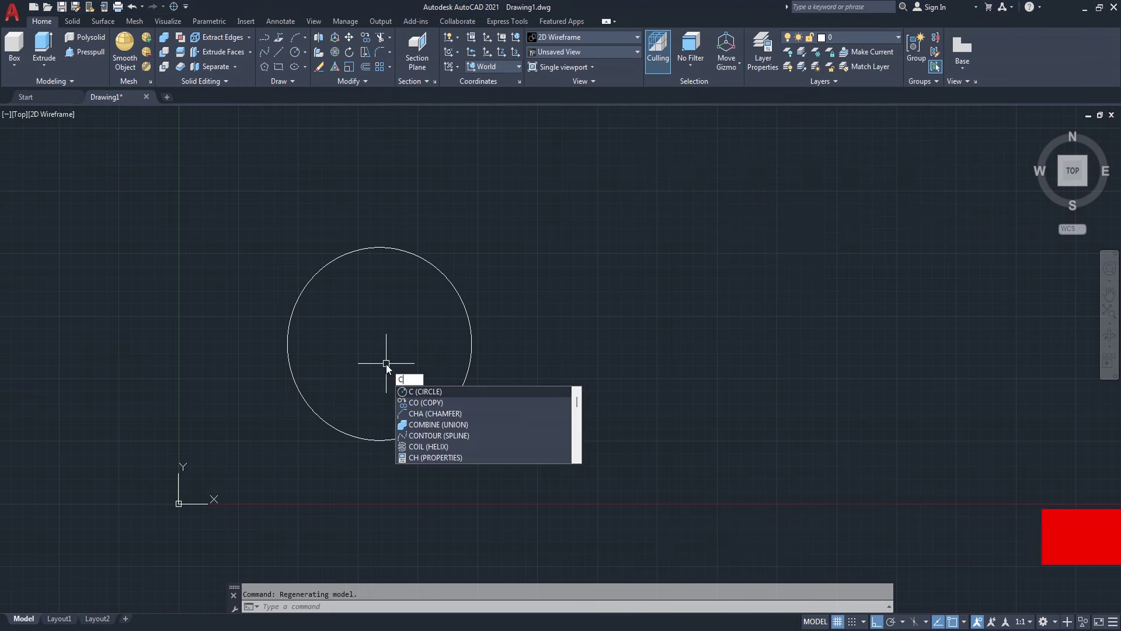
pyautogui.press('Return')
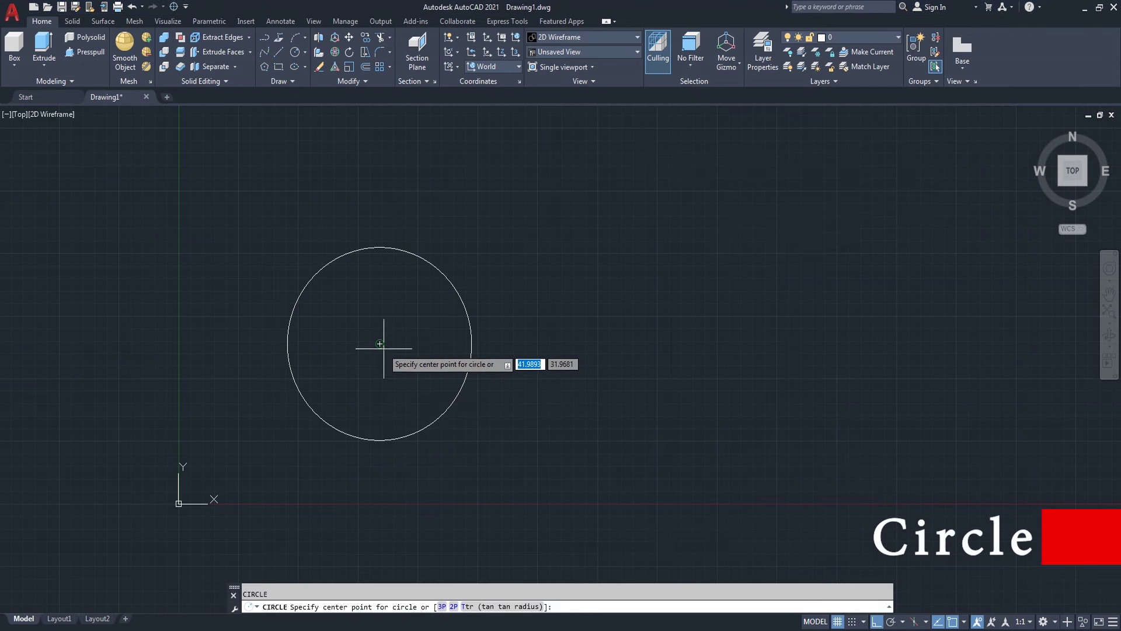
pyautogui.click(380, 344)
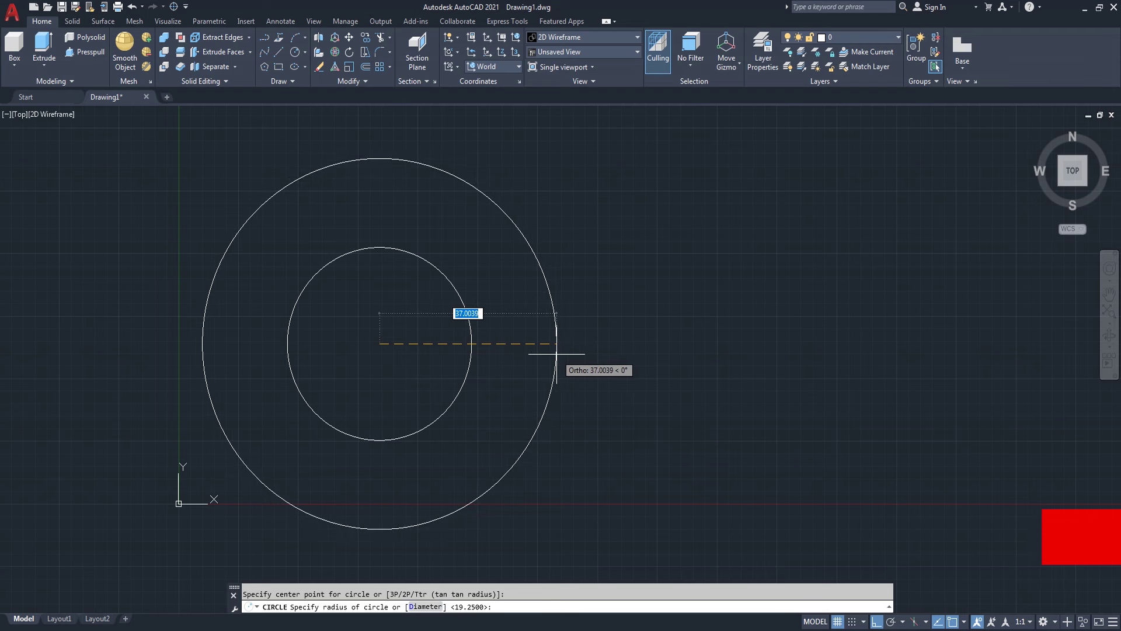
pyautogui.write('4')
pyautogui.press('Return')
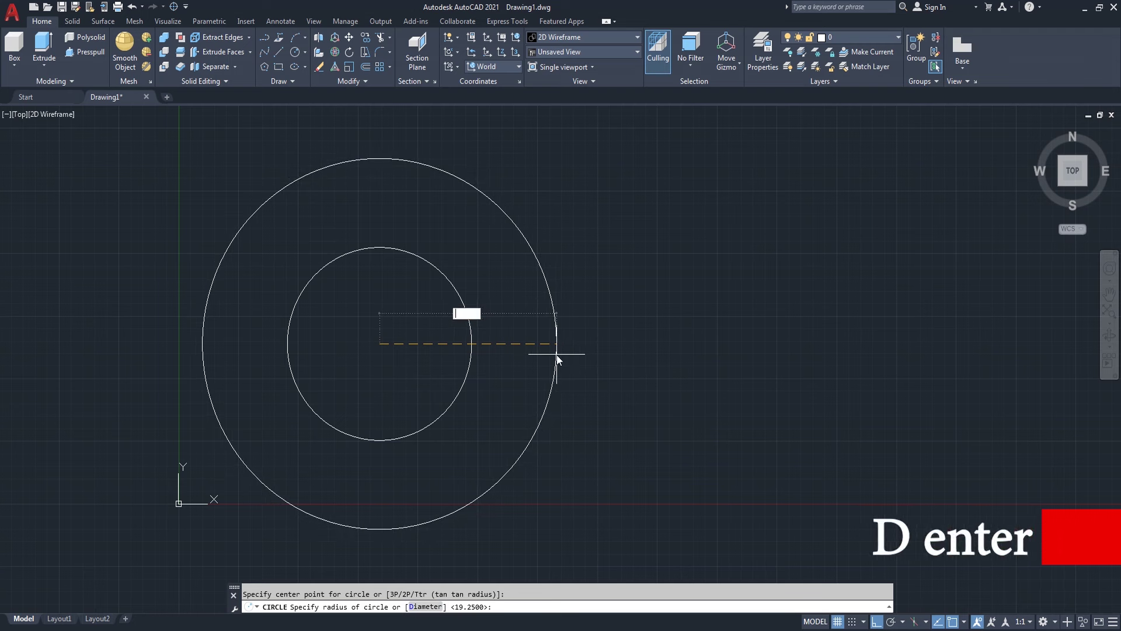
pyautogui.write('d')
pyautogui.press('Return')
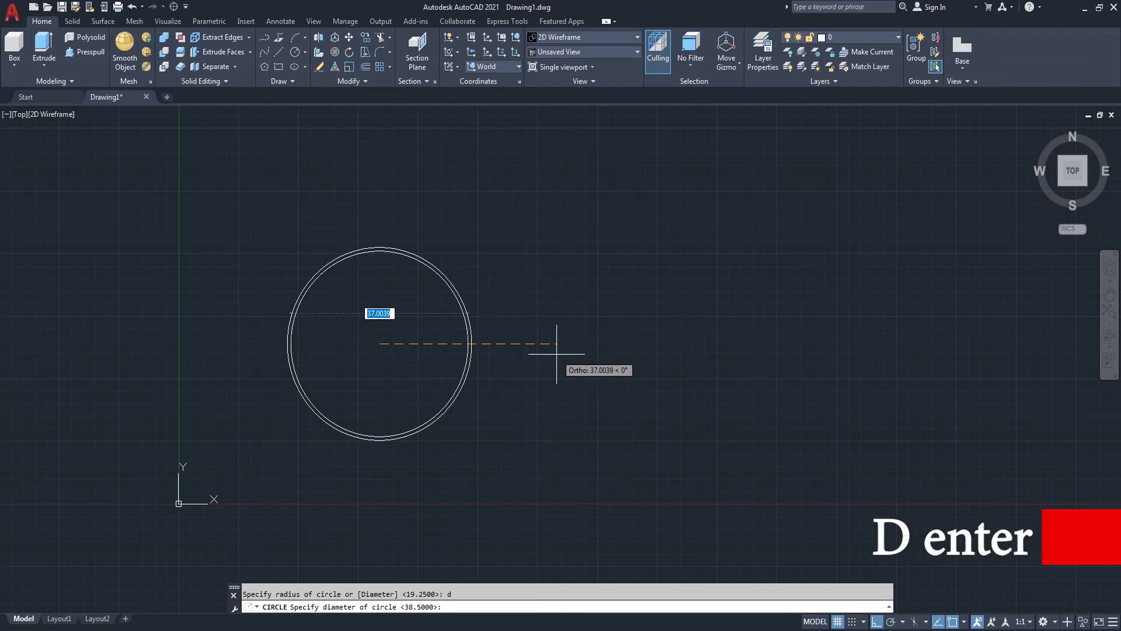
pyautogui.write('47')
pyautogui.press('Return')
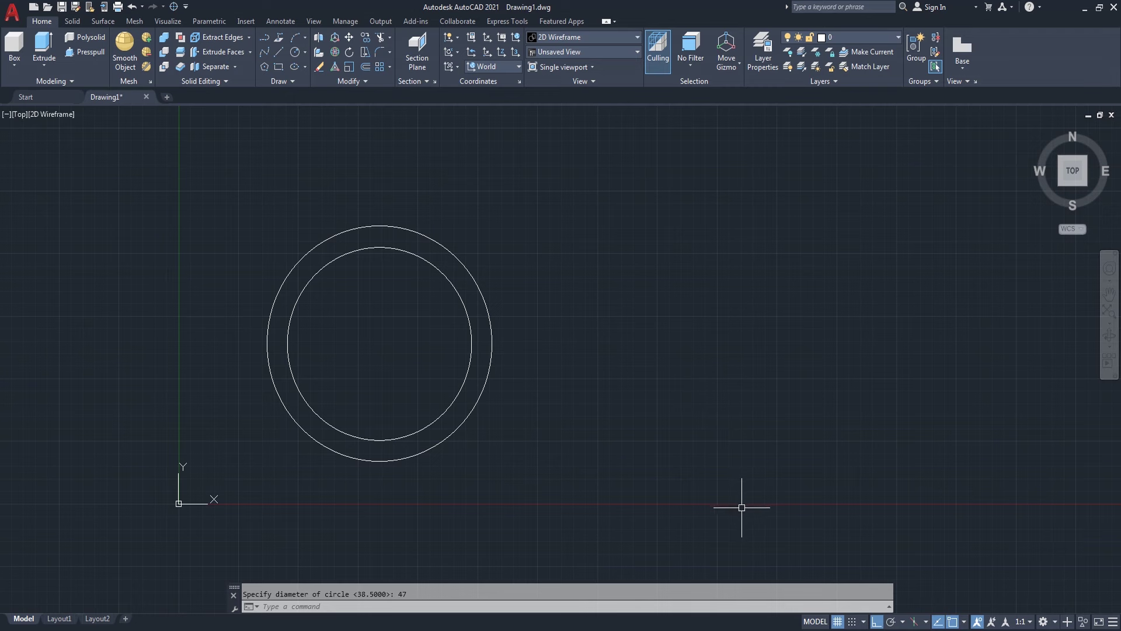
pyautogui.hotkey('alt', 'Tab')
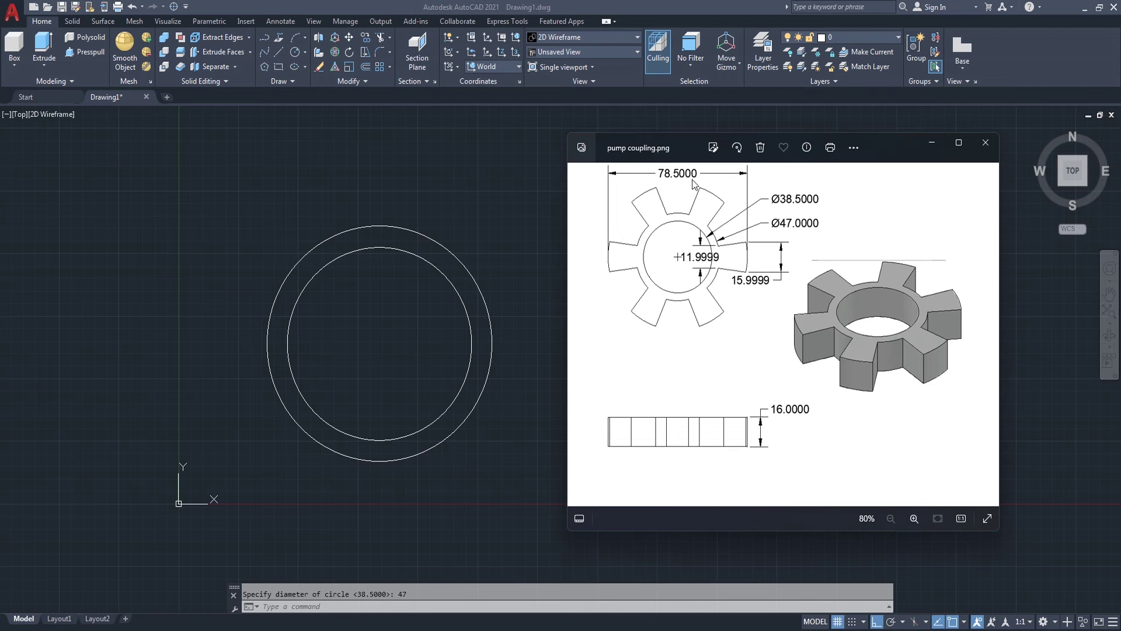
# - Draw a concentric Ø78.5 outer circle and pan so it fits in view
pyautogui.hotkey('alt', 'Tab')
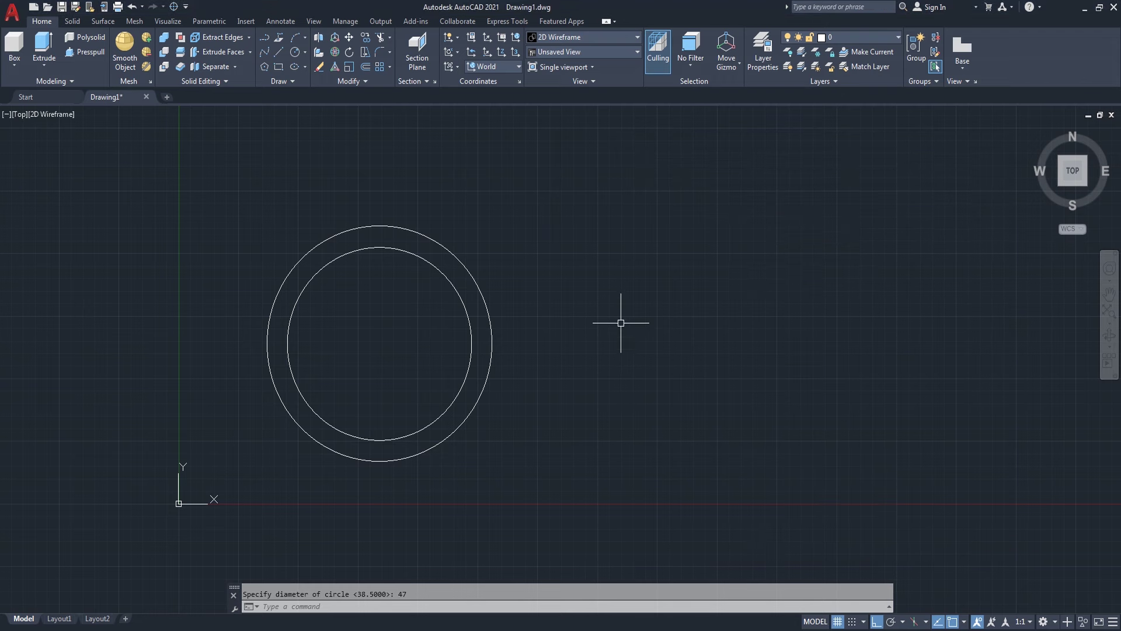
pyautogui.click(672, 349)
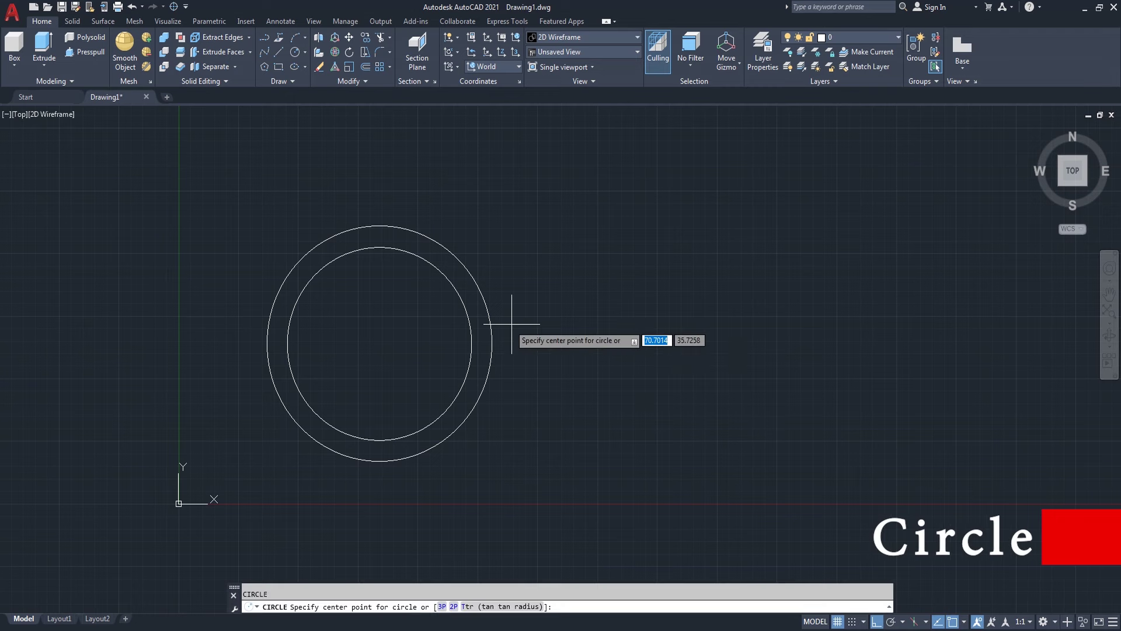
pyautogui.click(379, 344)
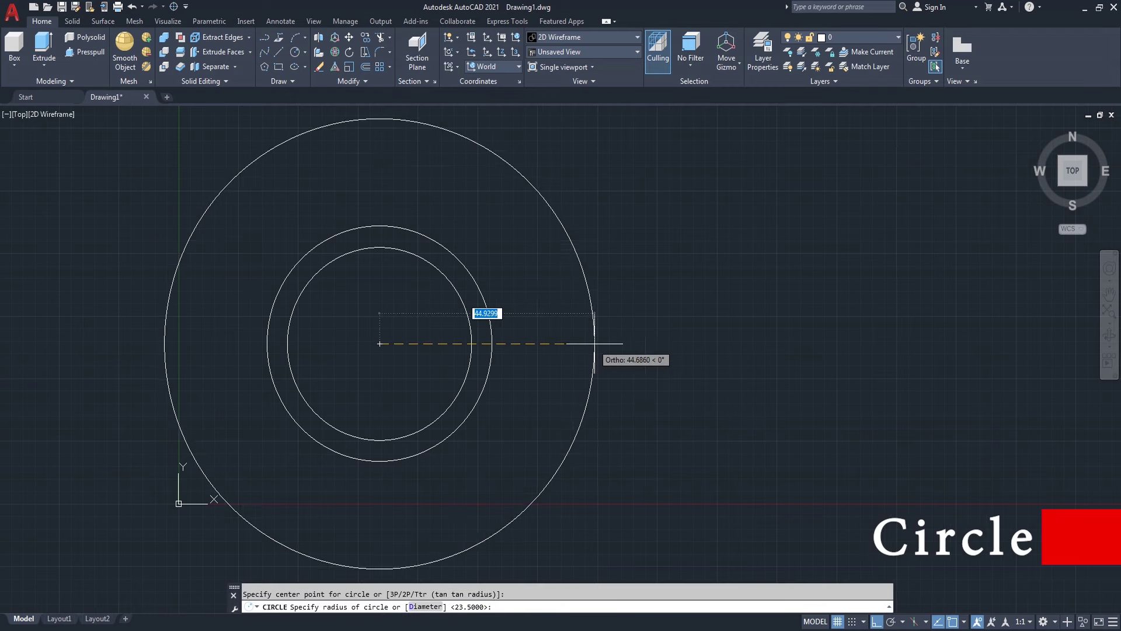
pyautogui.write('d')
pyautogui.press('Return')
pyautogui.write('78.5')
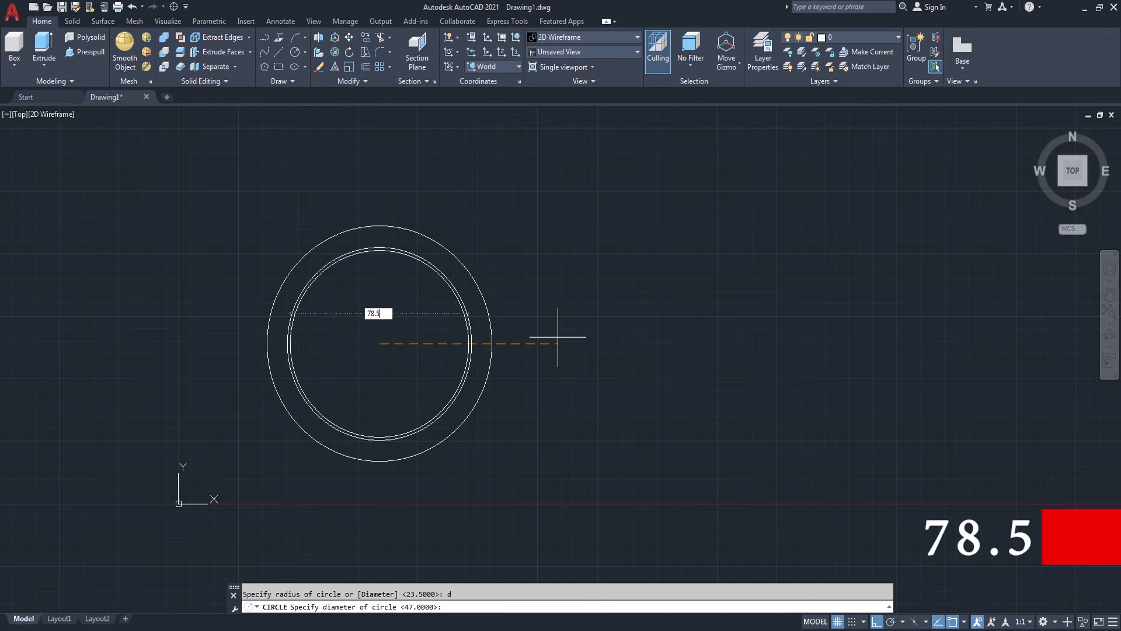
pyautogui.press('Return')
pyautogui.scroll(-3, 608, 351)
pyautogui.scroll(3, 613, 351)
pyautogui.moveTo(613, 345); pyautogui.dragTo(655, 349, button='middle')
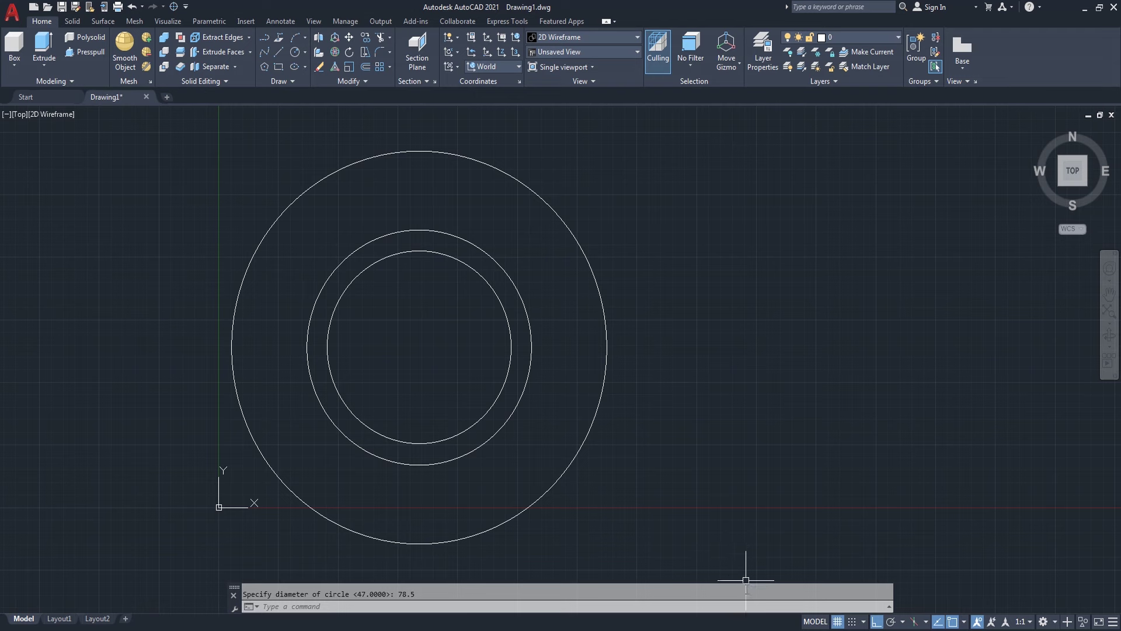
pyautogui.hotkey('alt', 'Tab')
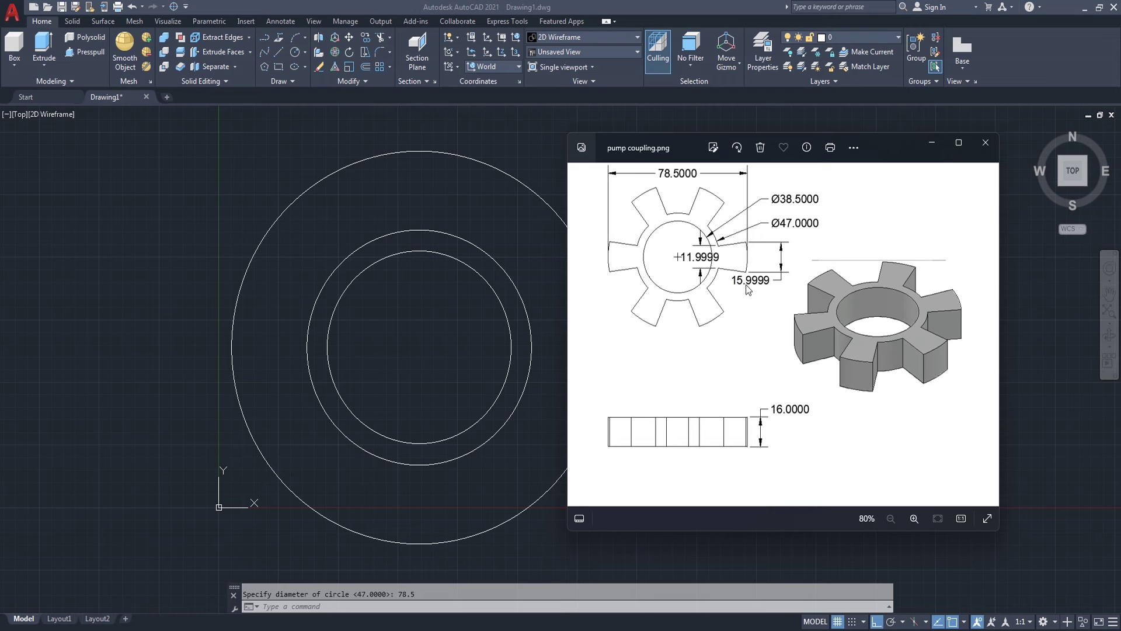
# - Draw a centre-start-length arc with a 16 chord from the Ø78.5 circle's right quadrant
pyautogui.hotkey('alt', 'Tab')
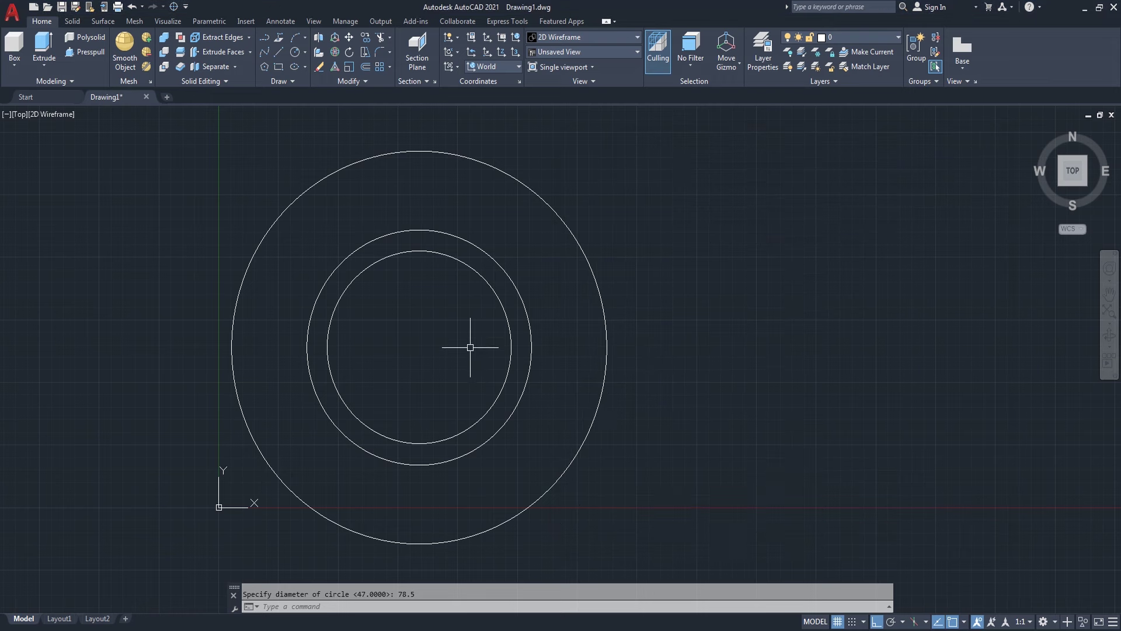
pyautogui.click(304, 37)
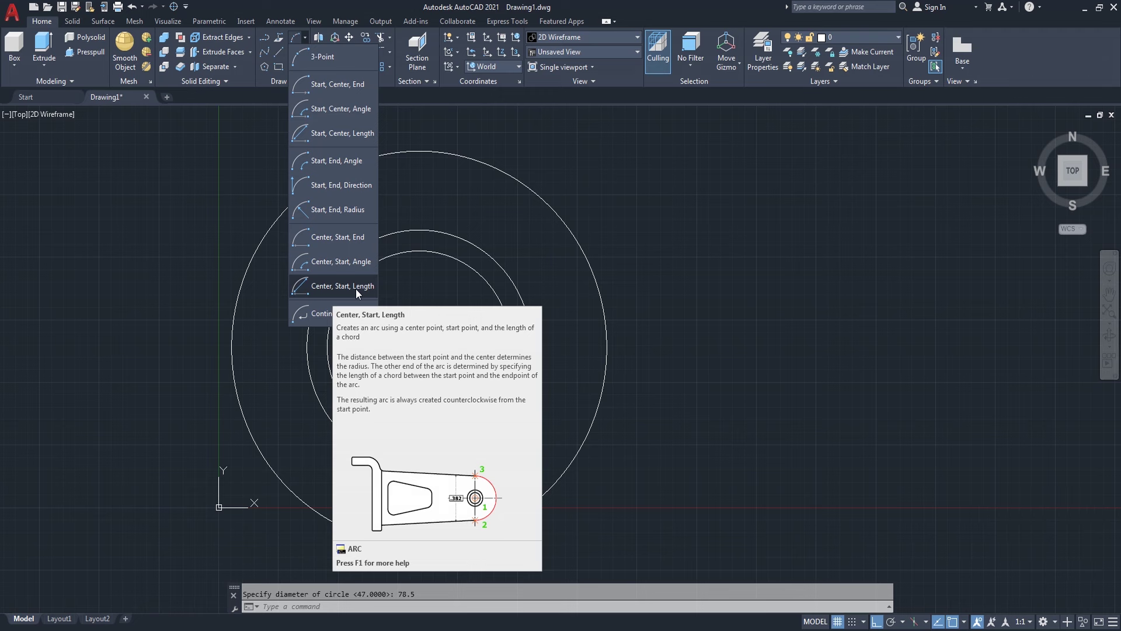
pyautogui.click(356, 288)
pyautogui.click(420, 347)
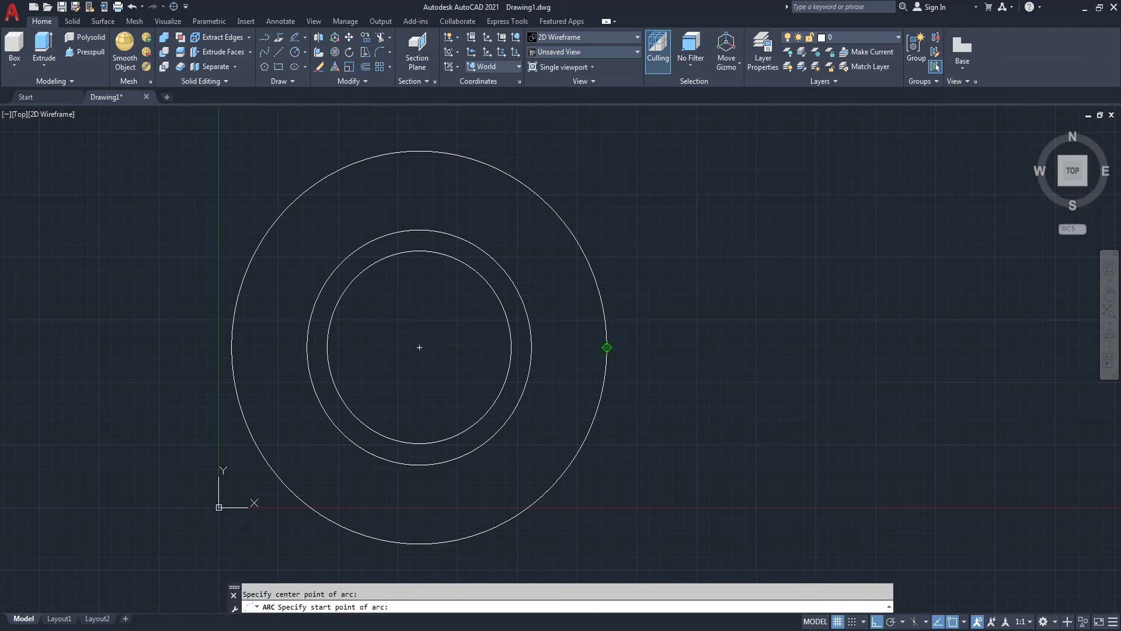
pyautogui.click(607, 347)
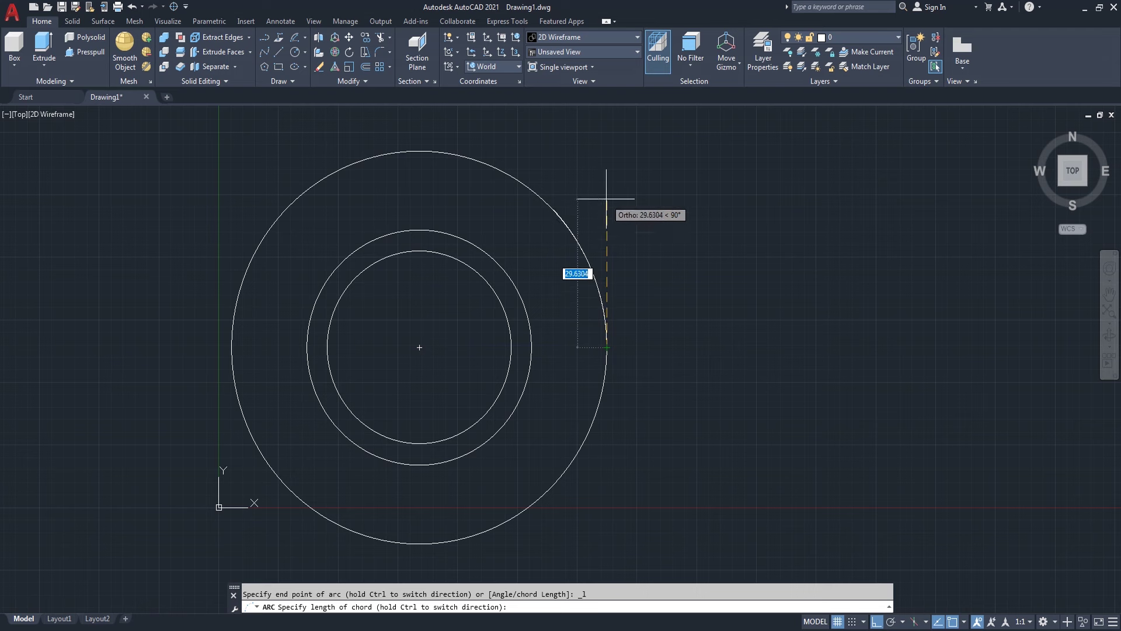
pyautogui.write('16')
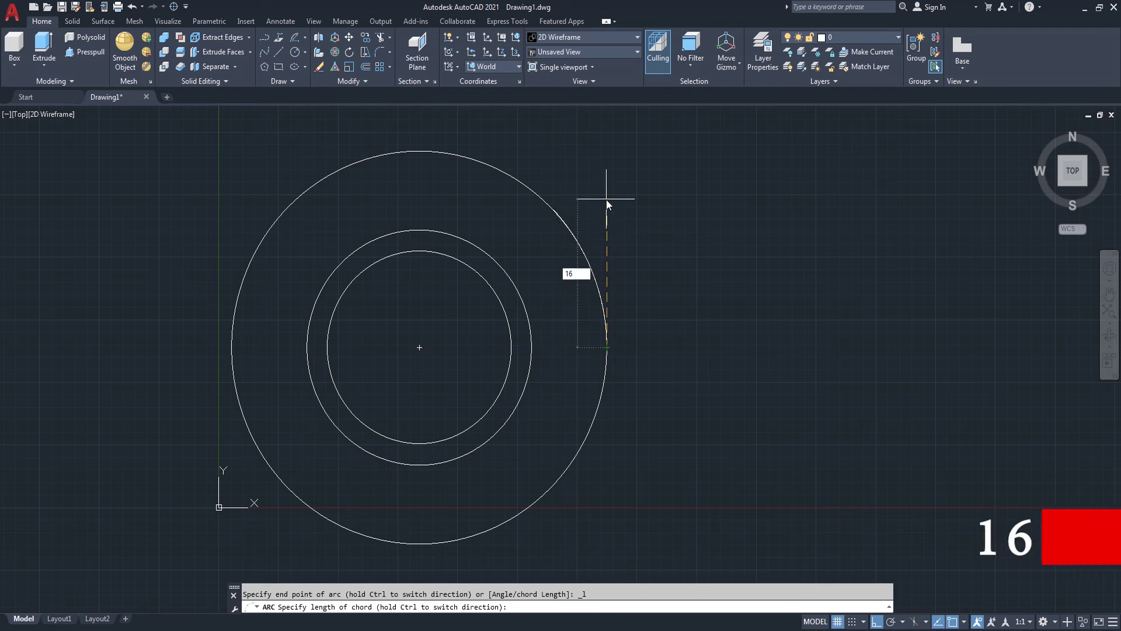
pyautogui.press('Return')
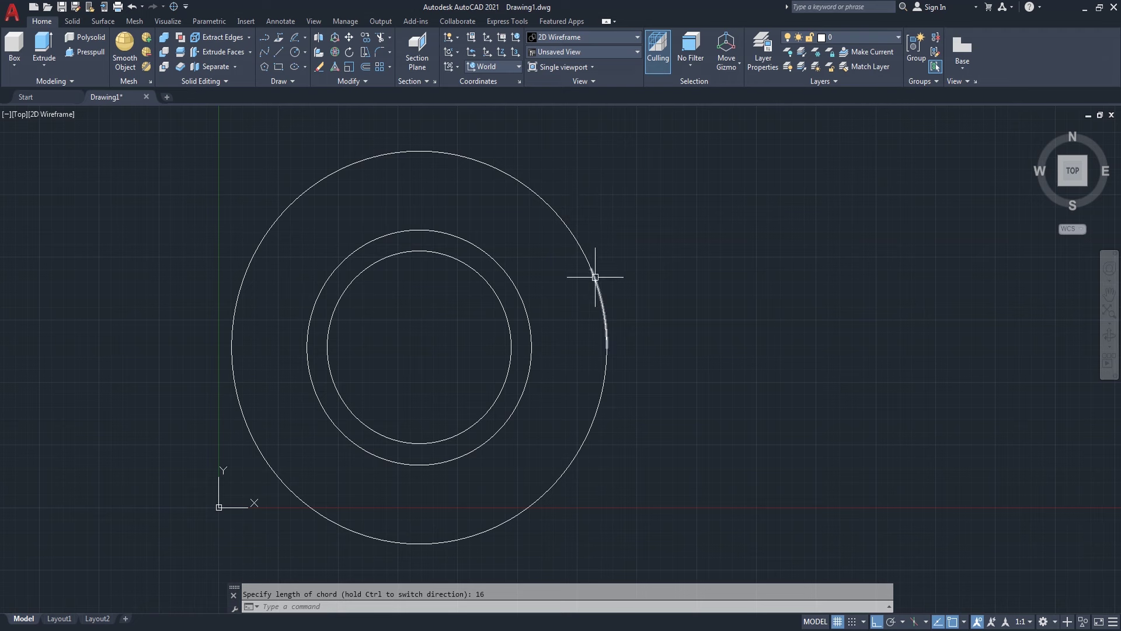
pyautogui.click(602, 298)
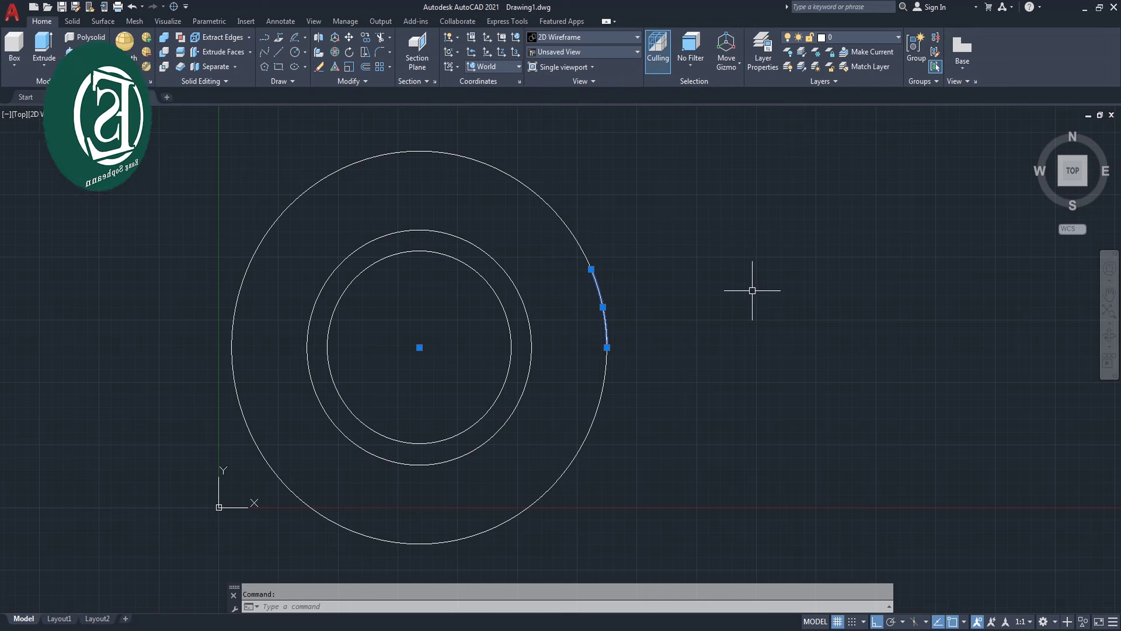
pyautogui.press('Escape')
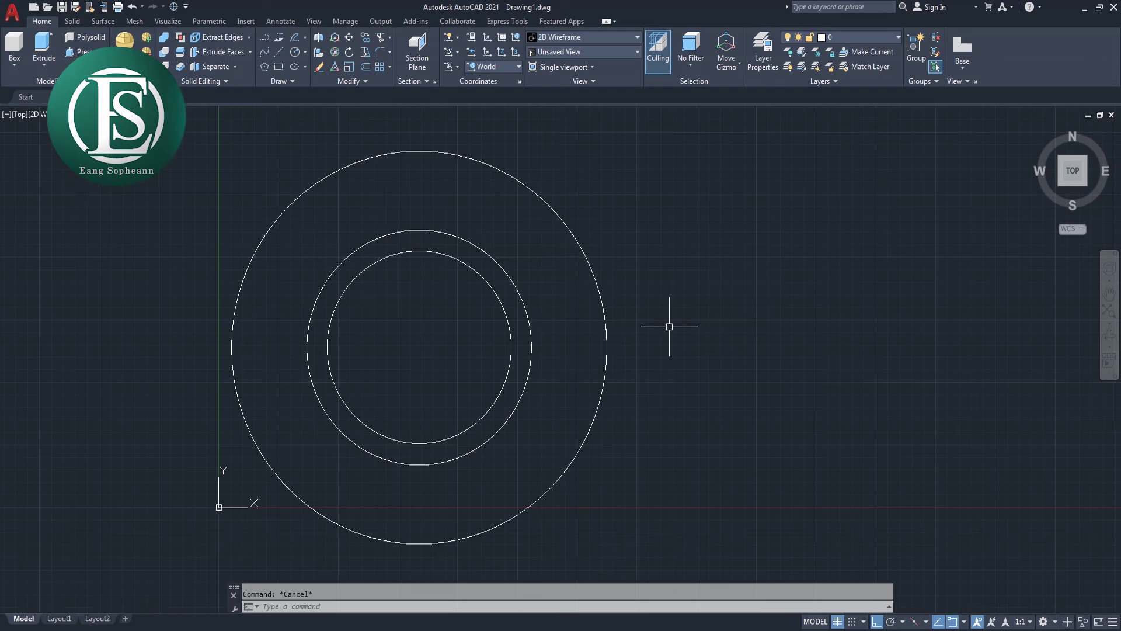
# - Draw a horizontal polyline from the ring centre to the outer circle's right quadrant
pyautogui.write('pl')
pyautogui.press('Return')
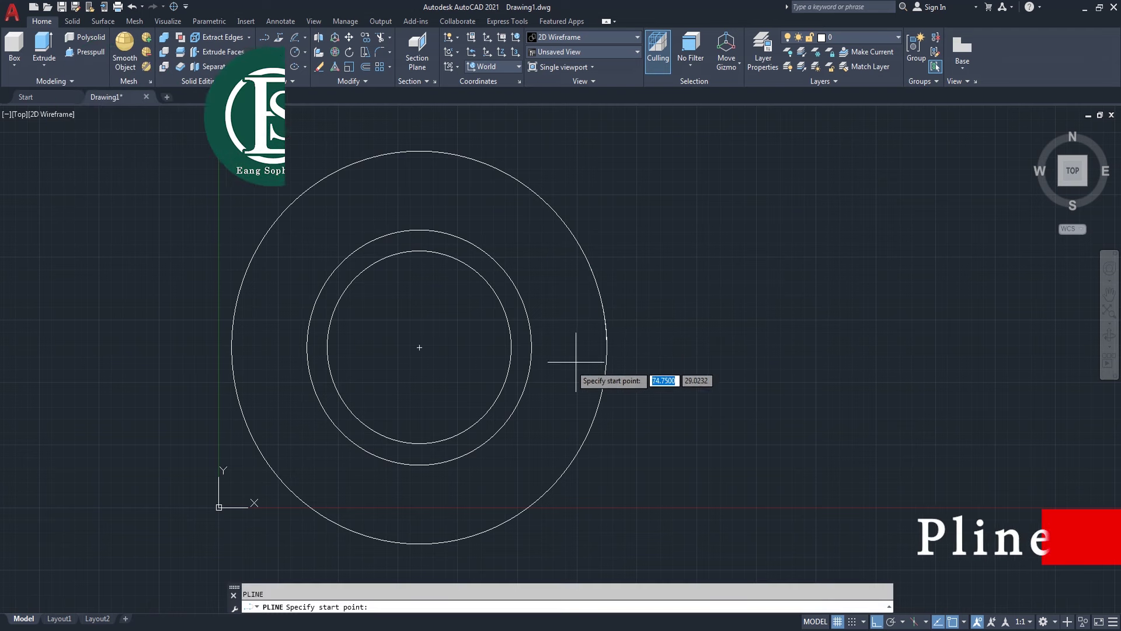
pyautogui.click(420, 348)
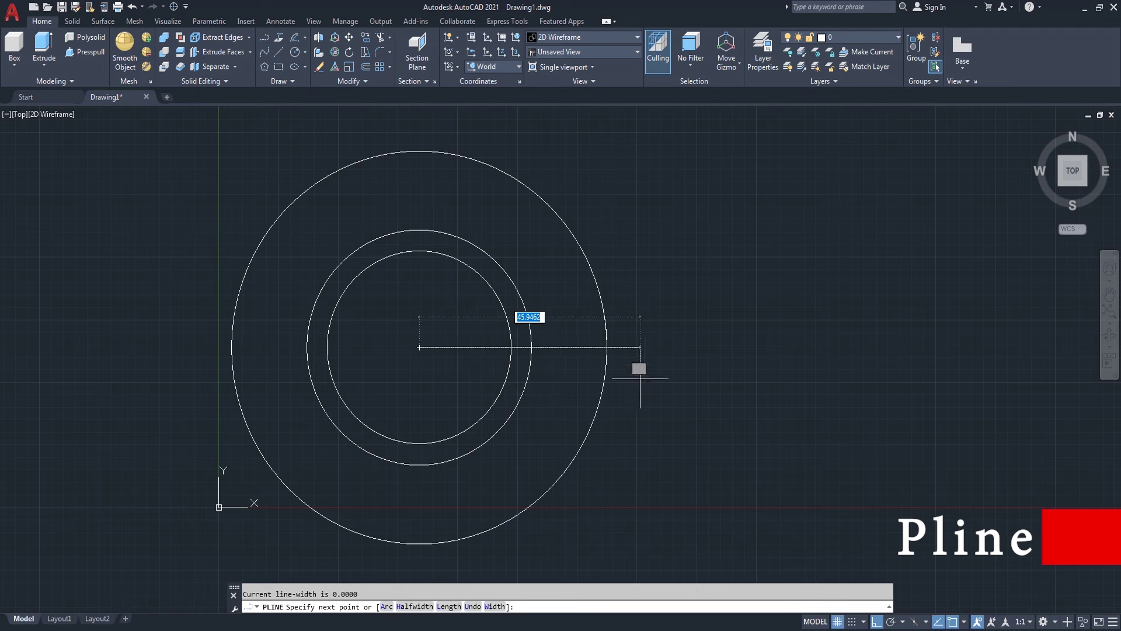
pyautogui.click(607, 347)
pyautogui.rightClick(679, 225)
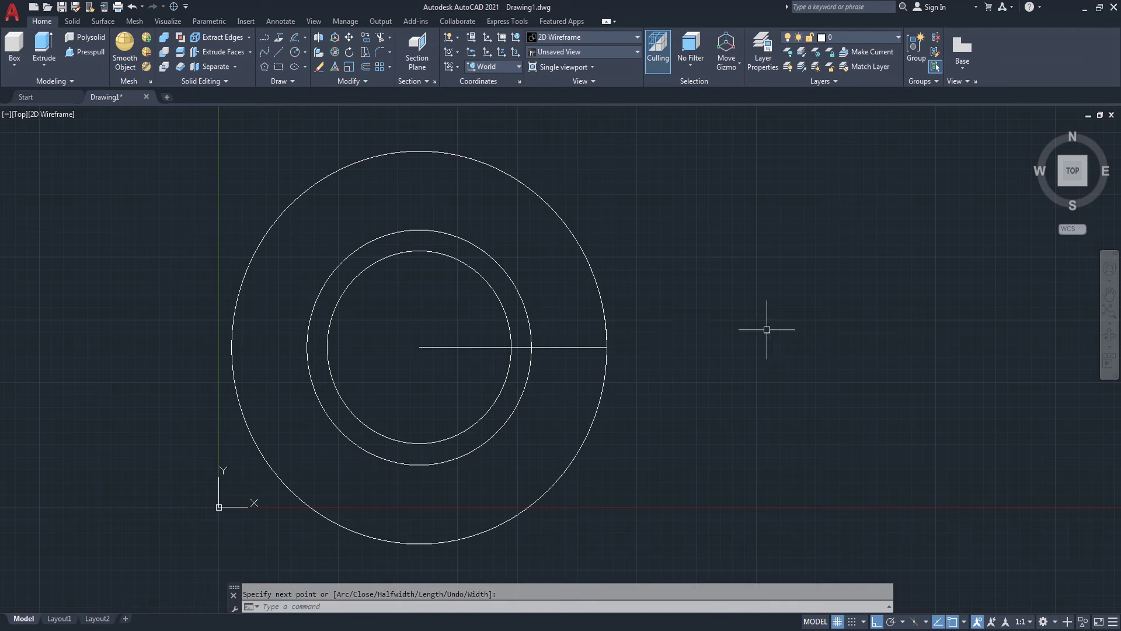
pyautogui.click(707, 231)
# - Draw a second polyline from the centre to the arc's upper endpoint
pyautogui.press('Return')
pyautogui.click(420, 348)
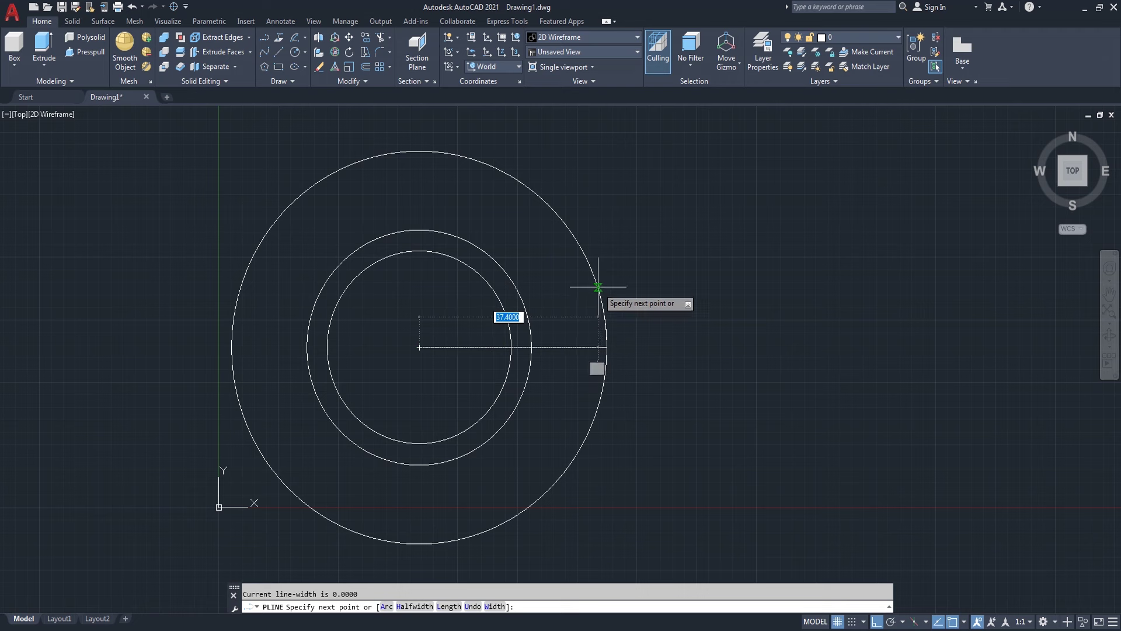
pyautogui.click(603, 307)
pyautogui.press('Return')
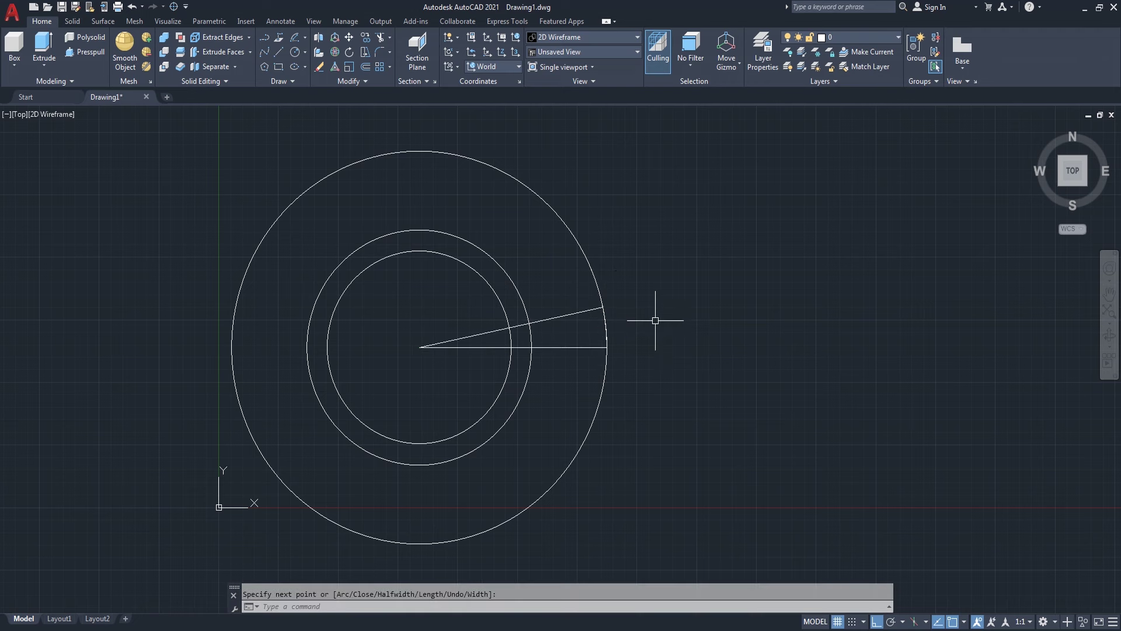
pyautogui.click(614, 284)
pyautogui.press('Escape')
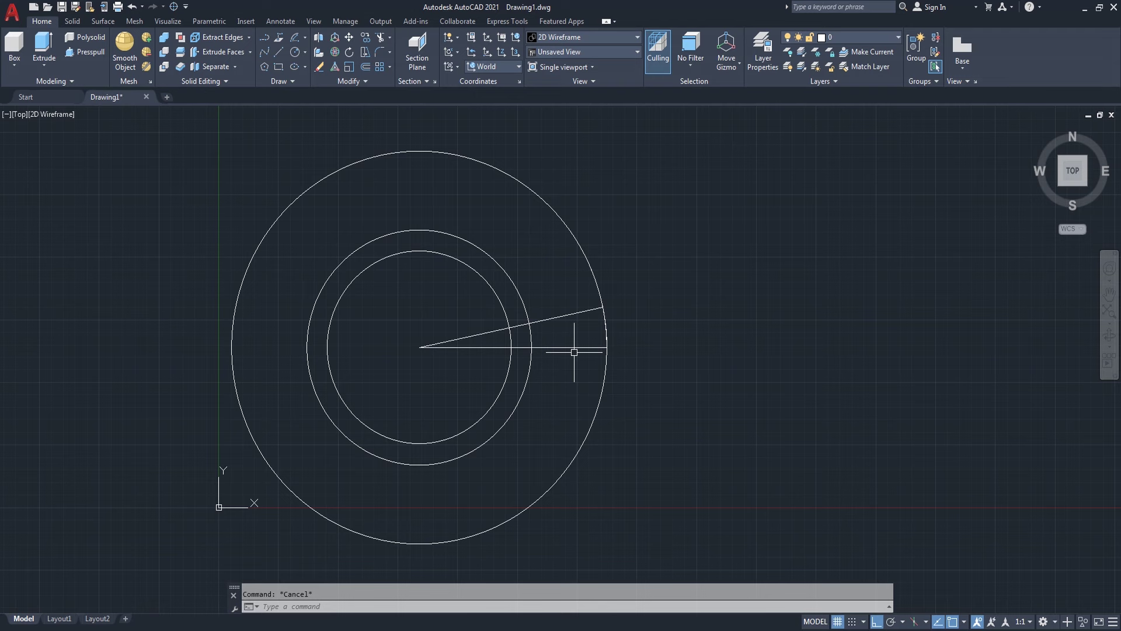
pyautogui.write('DAn')
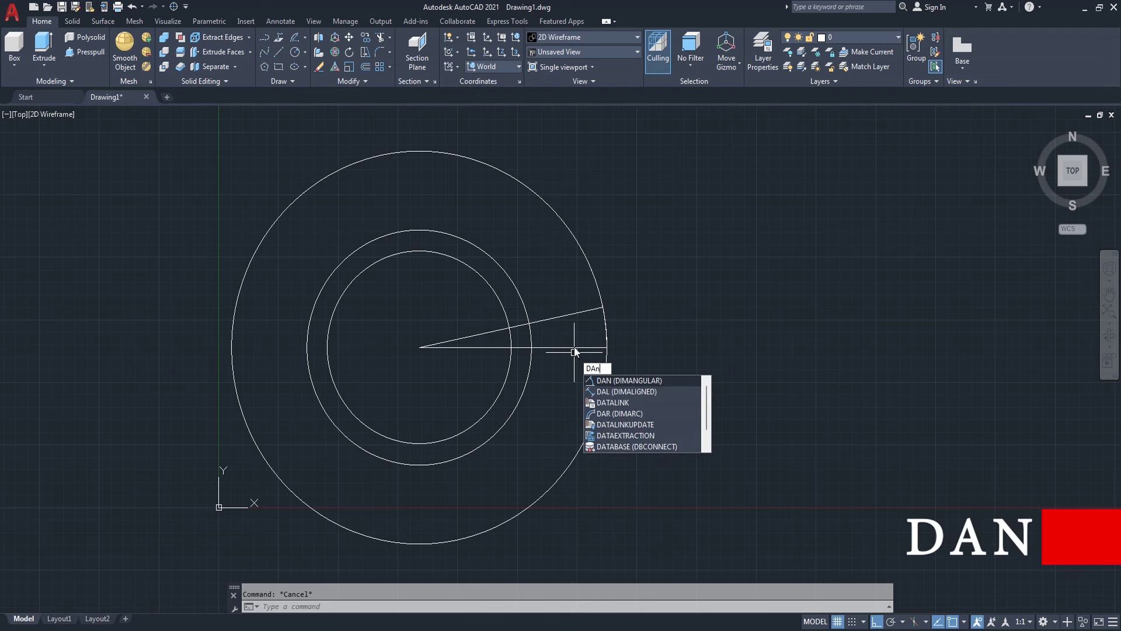
# - Place a 12° angular dimension between the slanted and horizontal radial lines
pyautogui.press('Return')
pyautogui.click(554, 318)
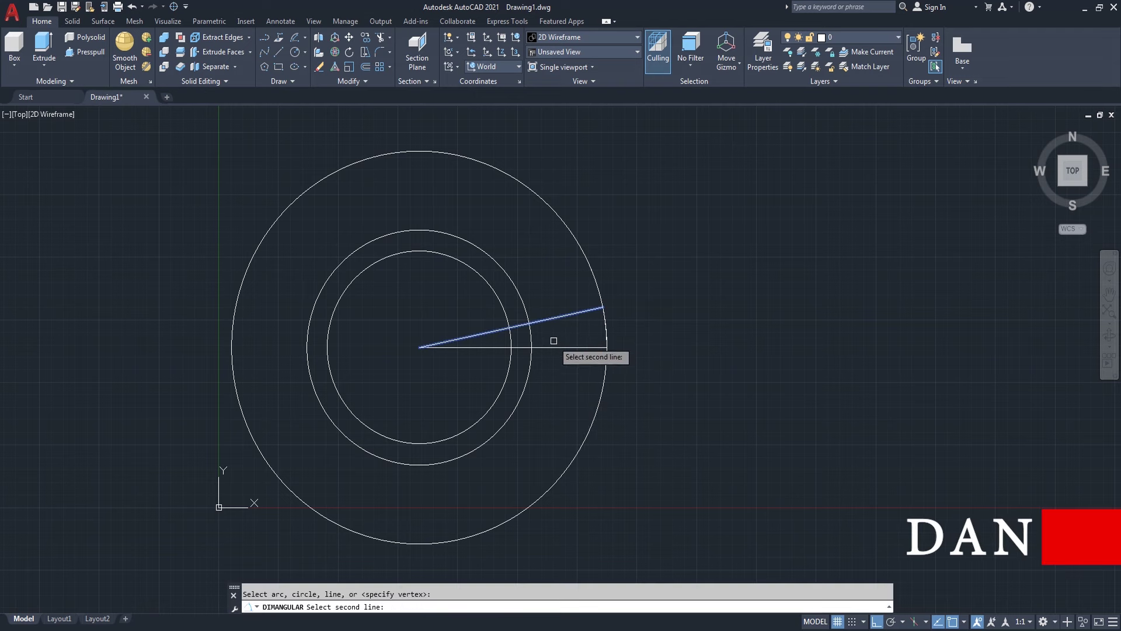
pyautogui.click(554, 347)
pyautogui.scroll(2, 570, 333)
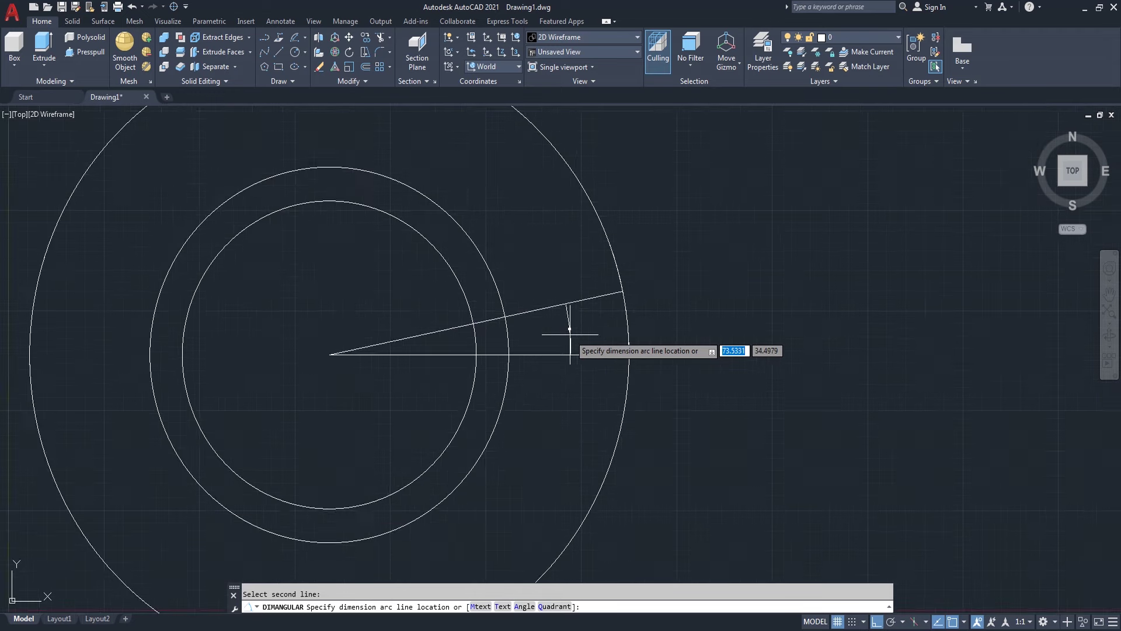
pyautogui.scroll(4, 570, 328)
pyautogui.scroll(3, 567, 336)
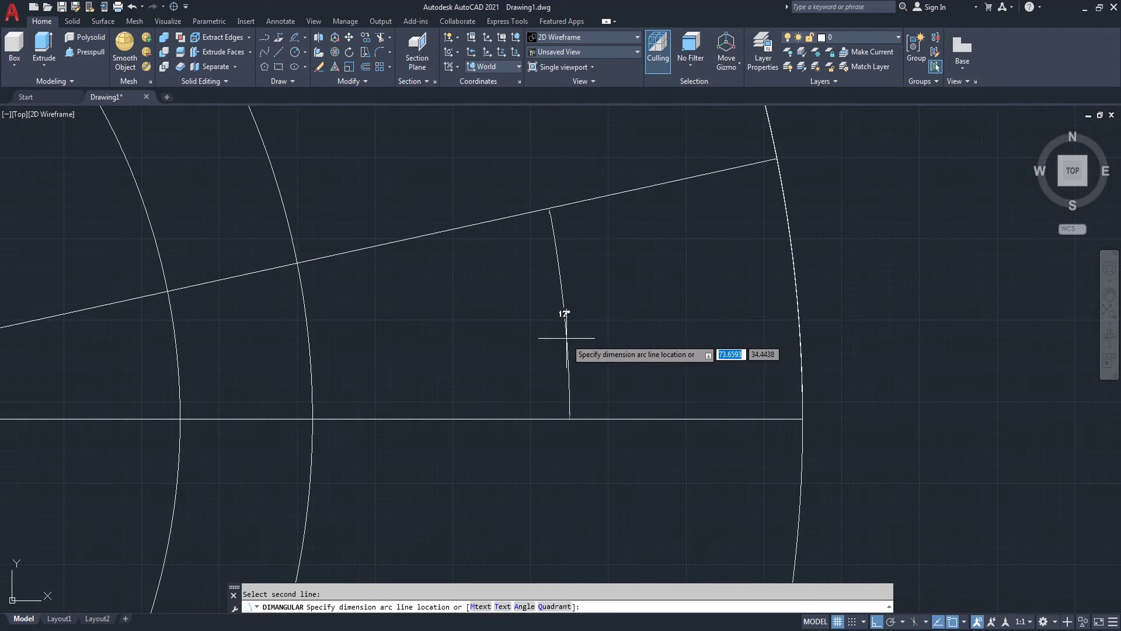
pyautogui.scroll(2, 564, 322)
pyautogui.scroll(-2, 570, 320)
pyautogui.scroll(-2, 569, 320)
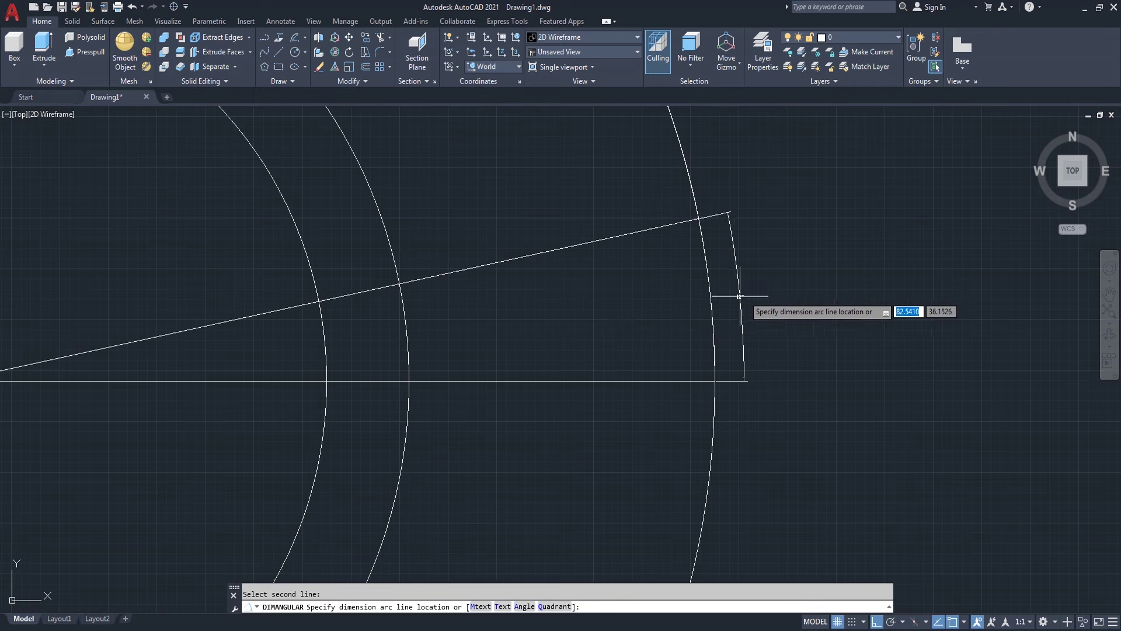
pyautogui.click(751, 294)
pyautogui.scroll(5, 765, 295)
pyautogui.scroll(-3, 697, 292)
pyautogui.scroll(-2, 696, 292)
pyautogui.scroll(-1, 697, 292)
pyautogui.scroll(-1, 697, 292)
pyautogui.scroll(3, 698, 292)
pyautogui.scroll(-3, 734, 290)
pyautogui.scroll(2, 758, 301)
pyautogui.moveTo(756, 303); pyautogui.dragTo(761, 298, button='middle')
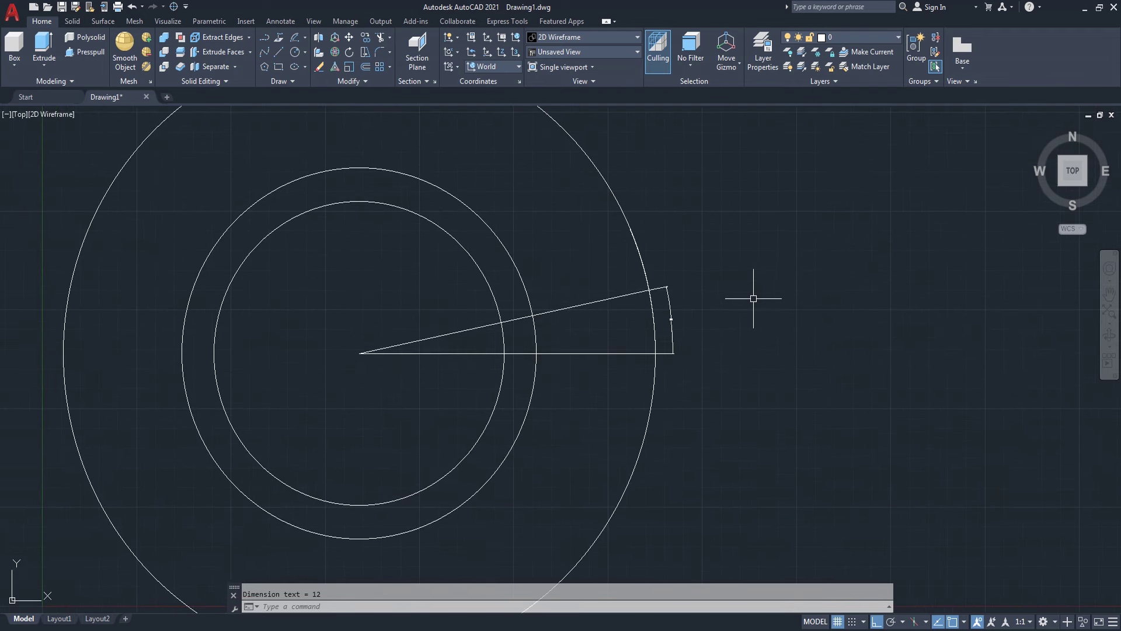
# - Rotate the small arc -12 degrees about the ring centre
pyautogui.write('ro')
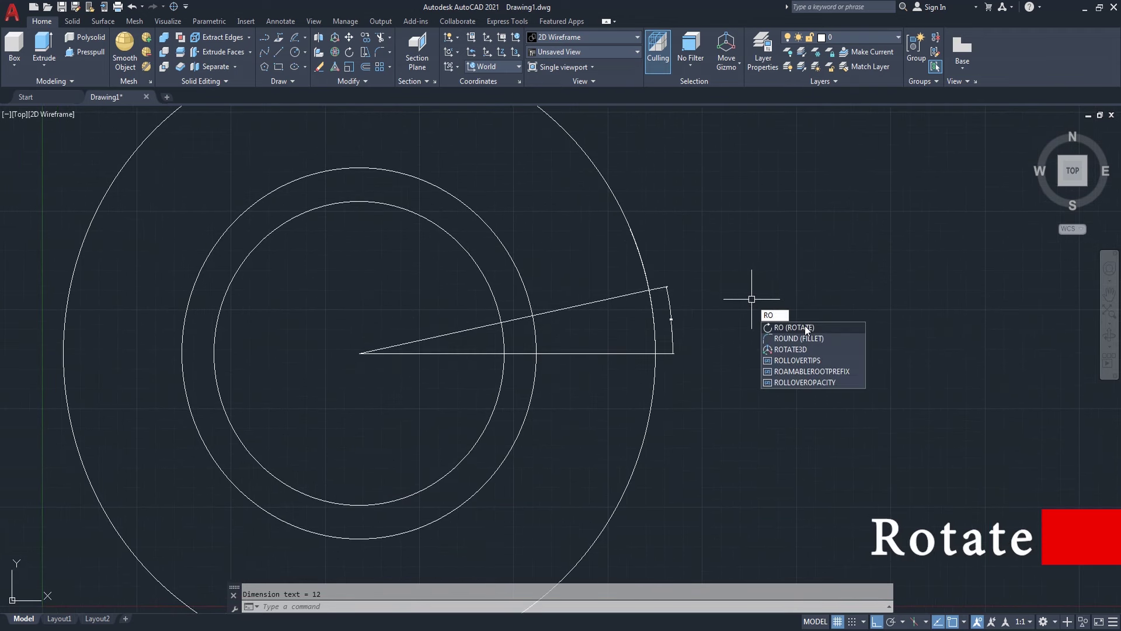
pyautogui.click(805, 324)
pyautogui.click(652, 319)
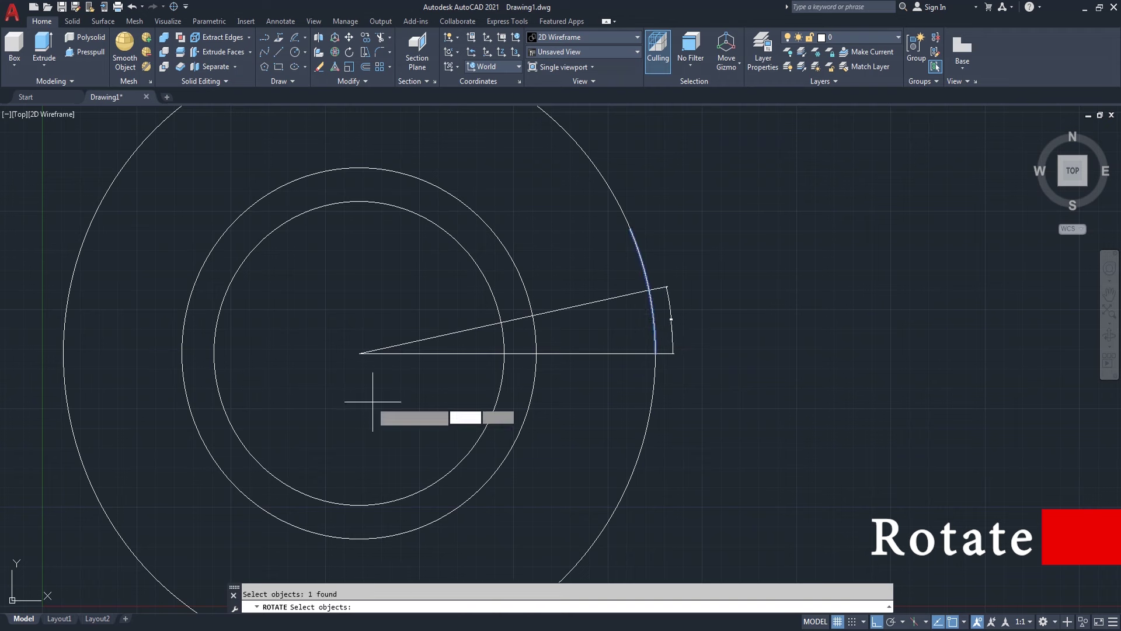
pyautogui.press('Return')
pyautogui.click(360, 354)
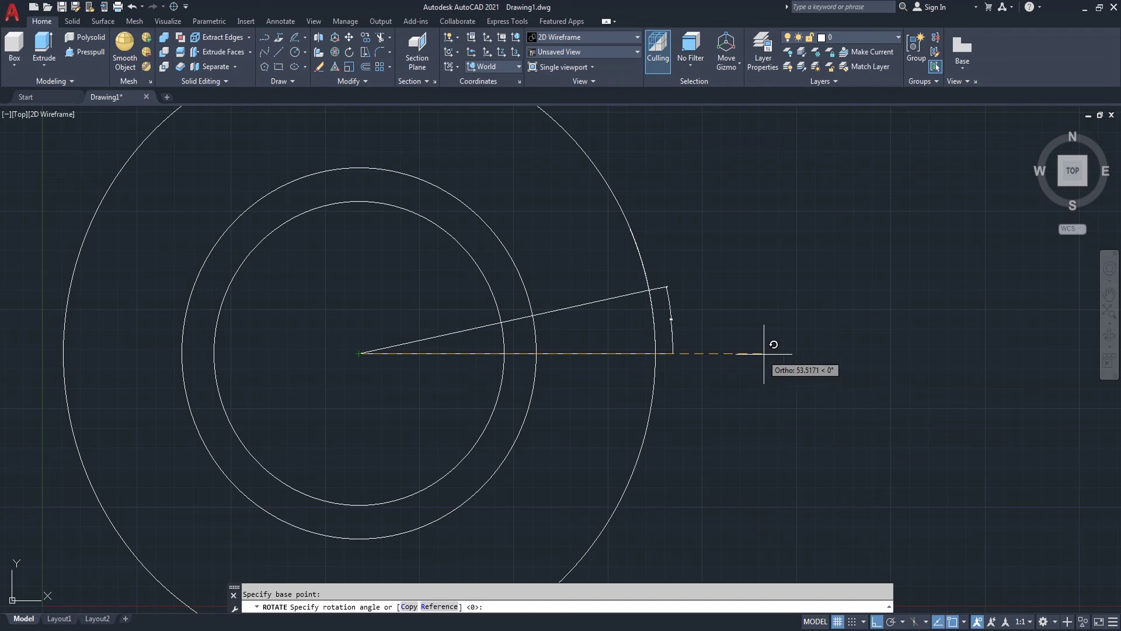
pyautogui.write('-12')
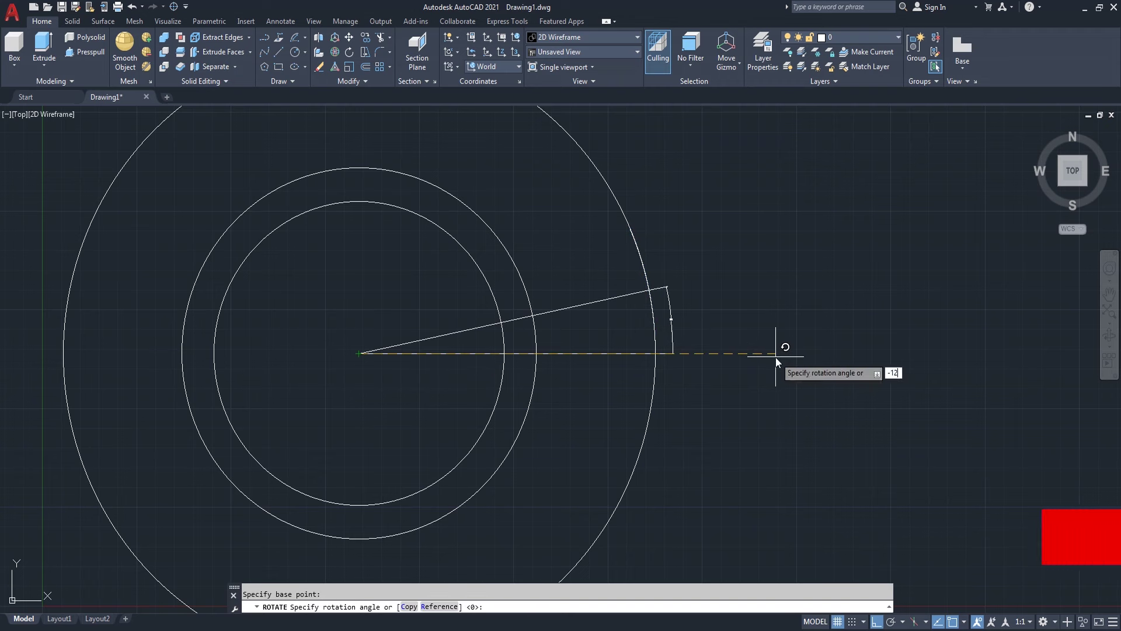
pyautogui.press('Return')
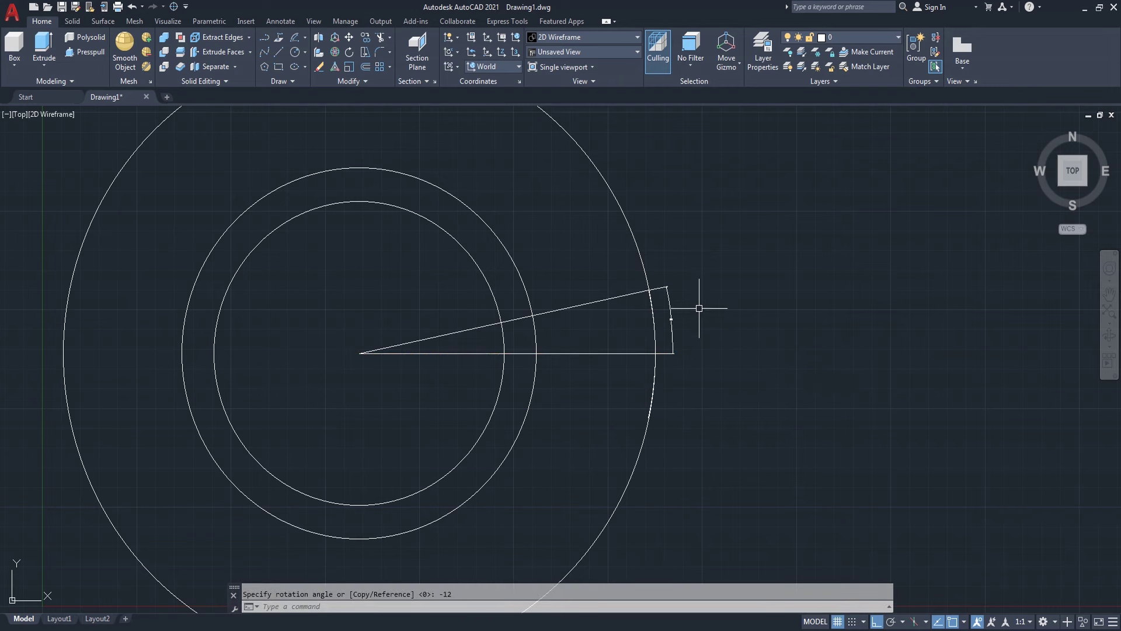
# - Erase the slanted polyline and the 12° dimension, then recentre the ring
pyautogui.write('e')
pyautogui.press('Return')
pyautogui.click(691, 280)
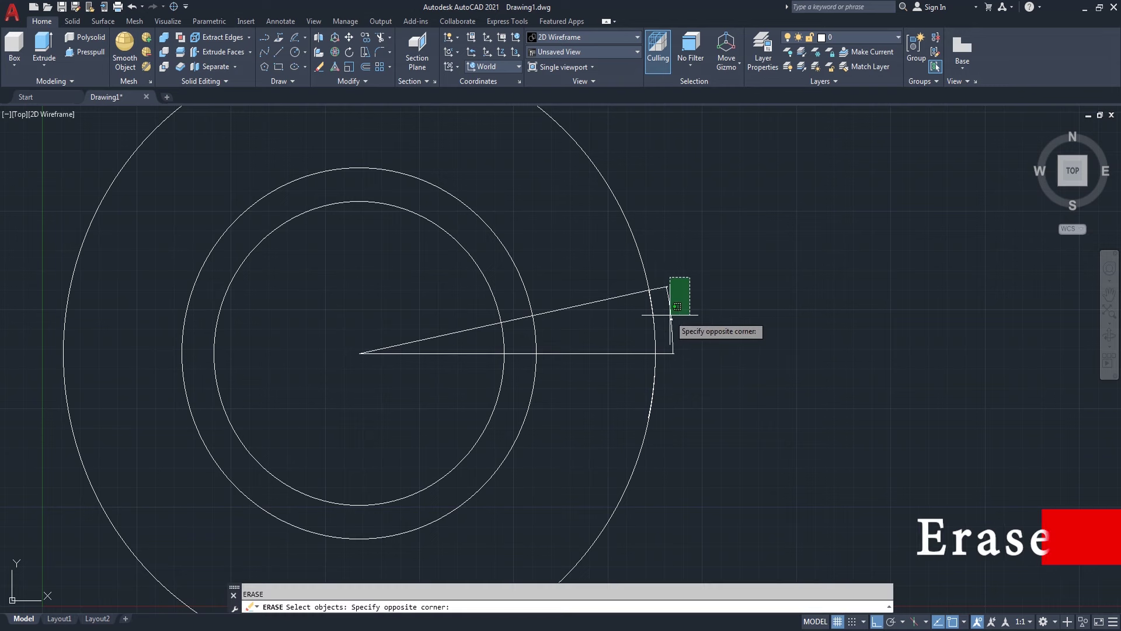
pyautogui.click(668, 316)
pyautogui.click(619, 297)
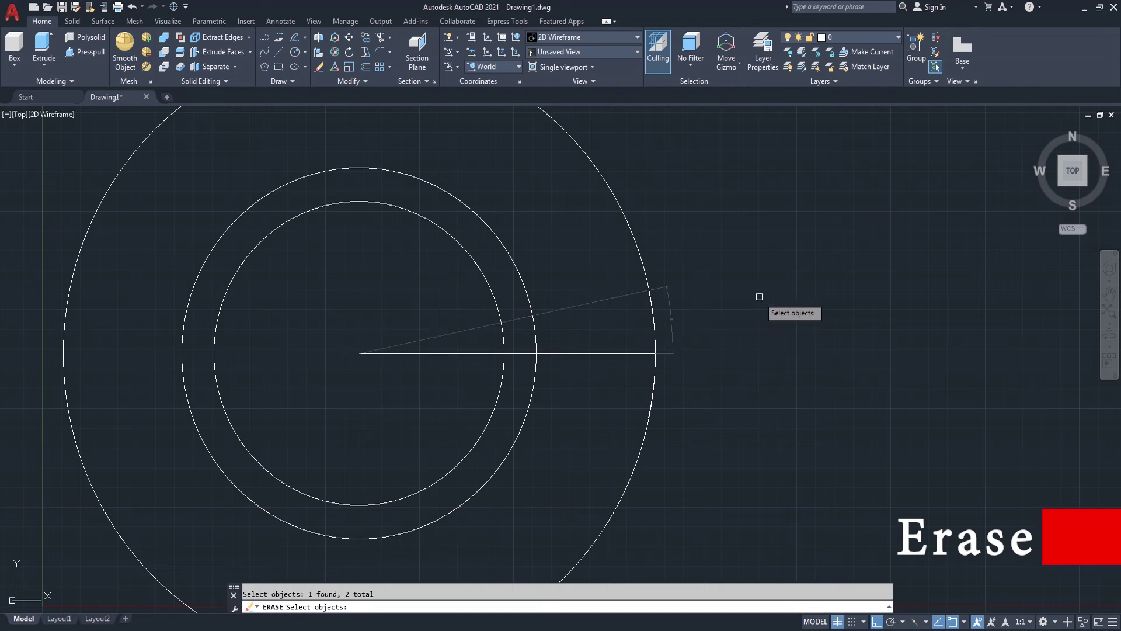
pyautogui.write('e')
pyautogui.press('BackSpace')
pyautogui.press('Return')
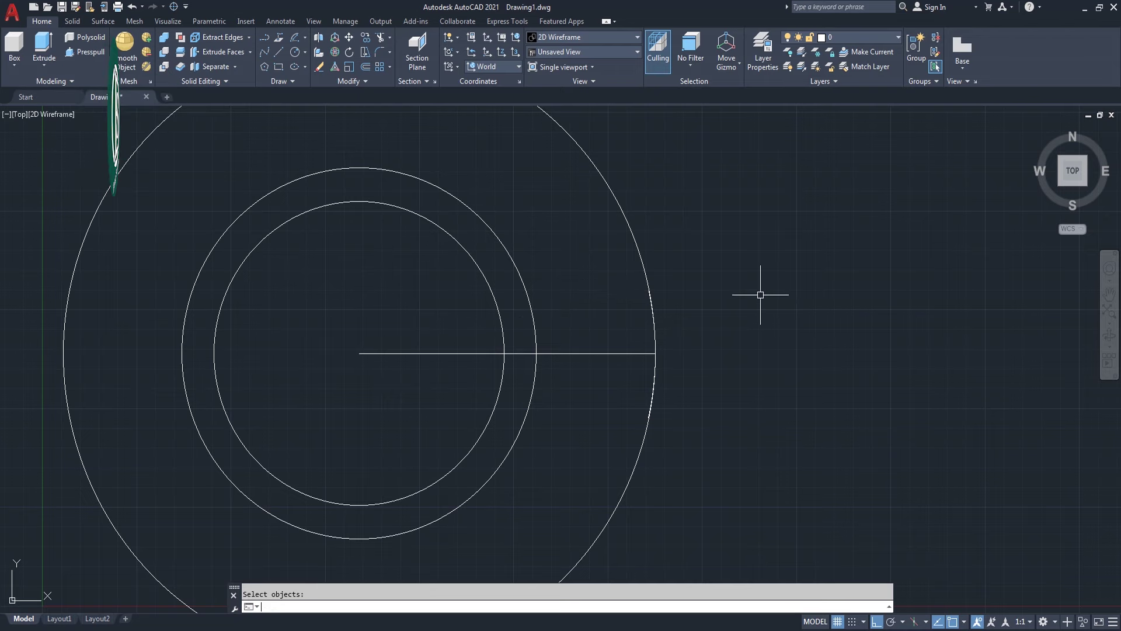
pyautogui.scroll(-2, 757, 281)
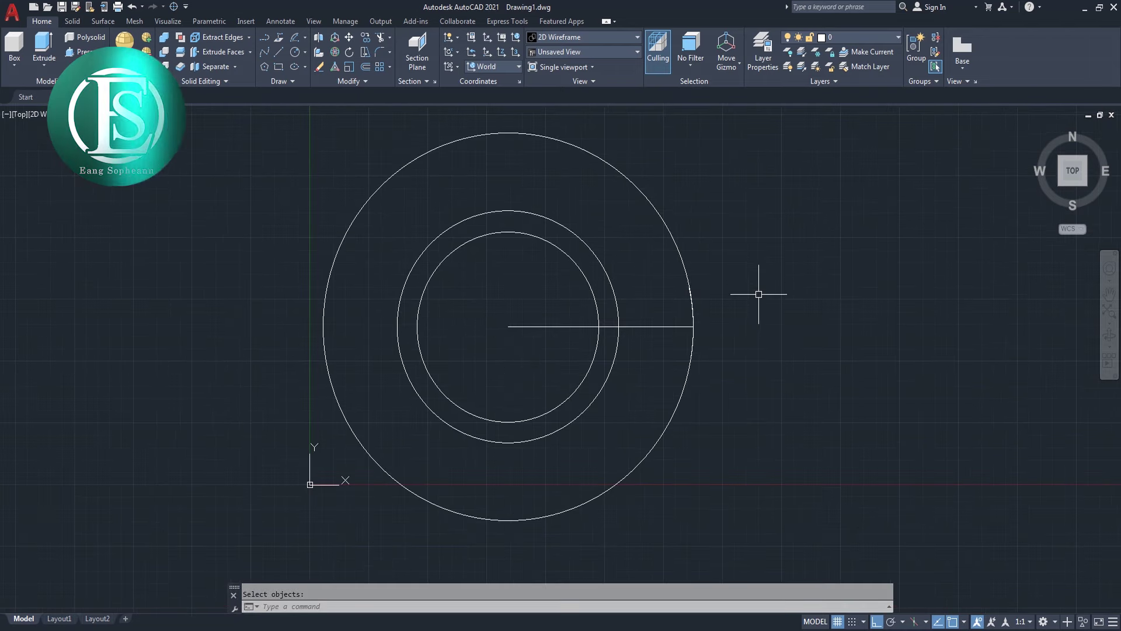
pyautogui.moveTo(755, 298); pyautogui.dragTo(605, 313, button='middle')
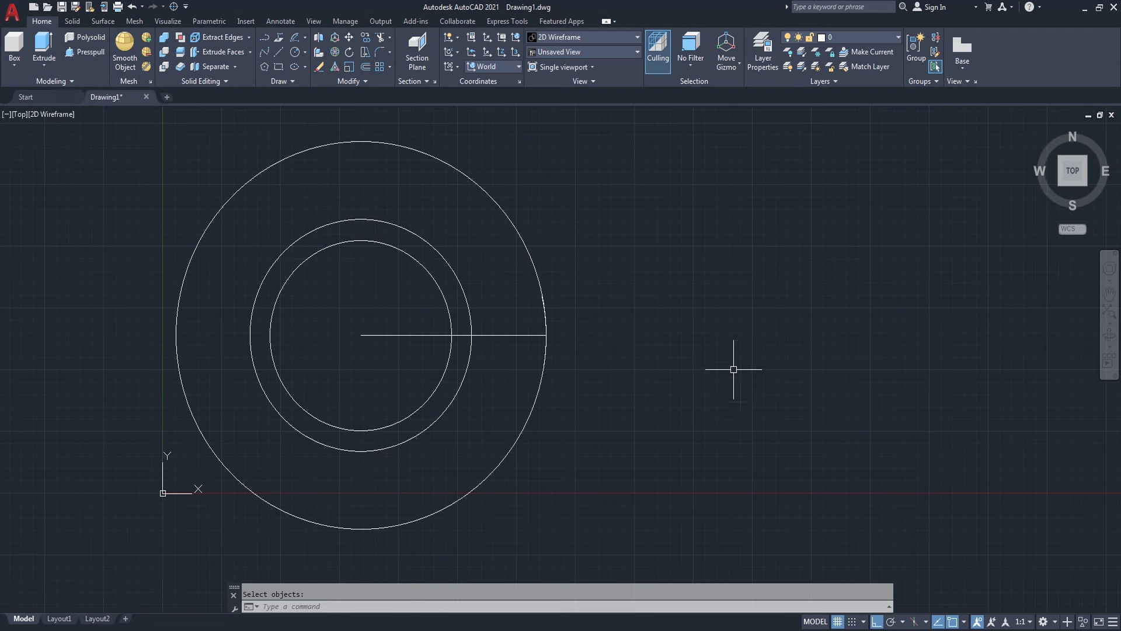
# - Erase the Ø78.5 outer circle and check the reference image again
pyautogui.write('e')
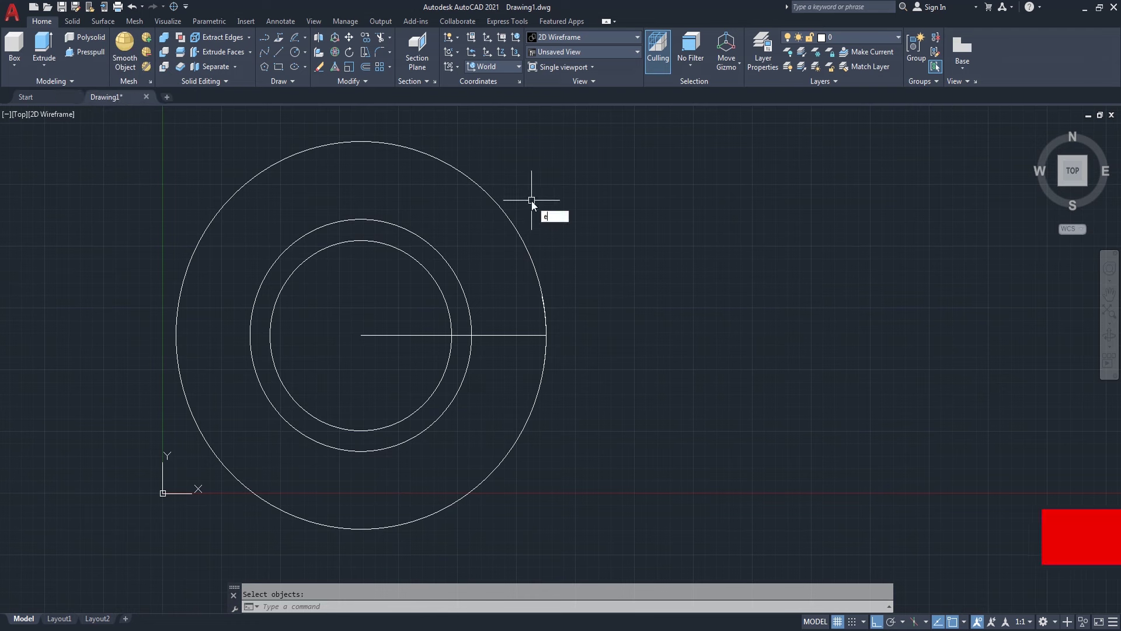
pyautogui.press('Return')
pyautogui.click(497, 208)
pyautogui.press('Return')
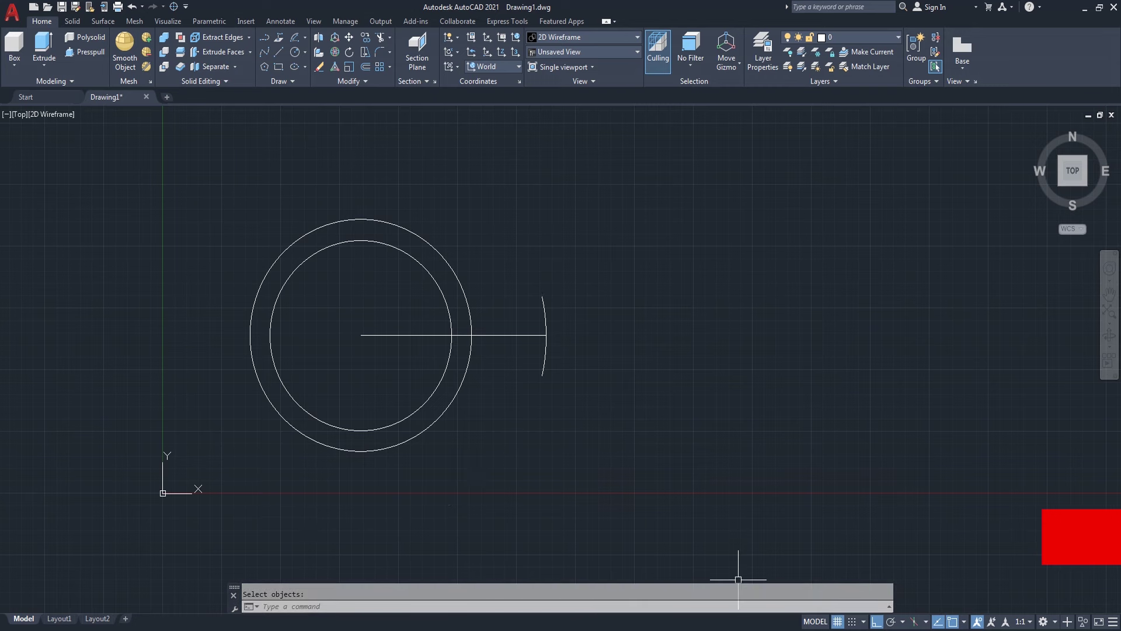
pyautogui.hotkey('alt', 'Tab')
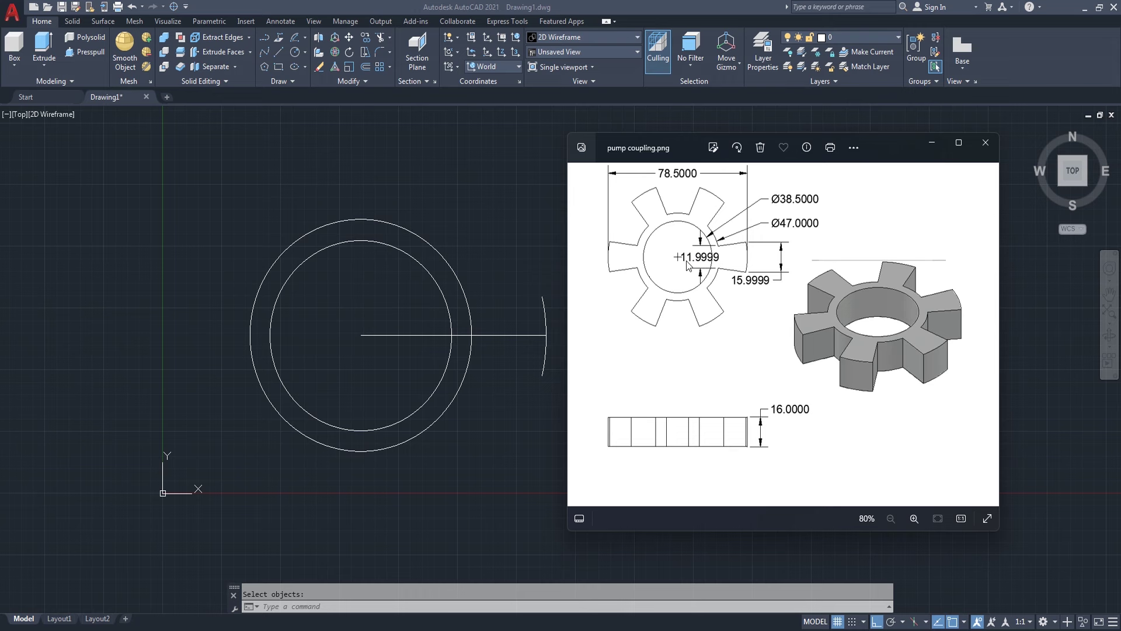
pyautogui.hotkey('alt', 'Tab')
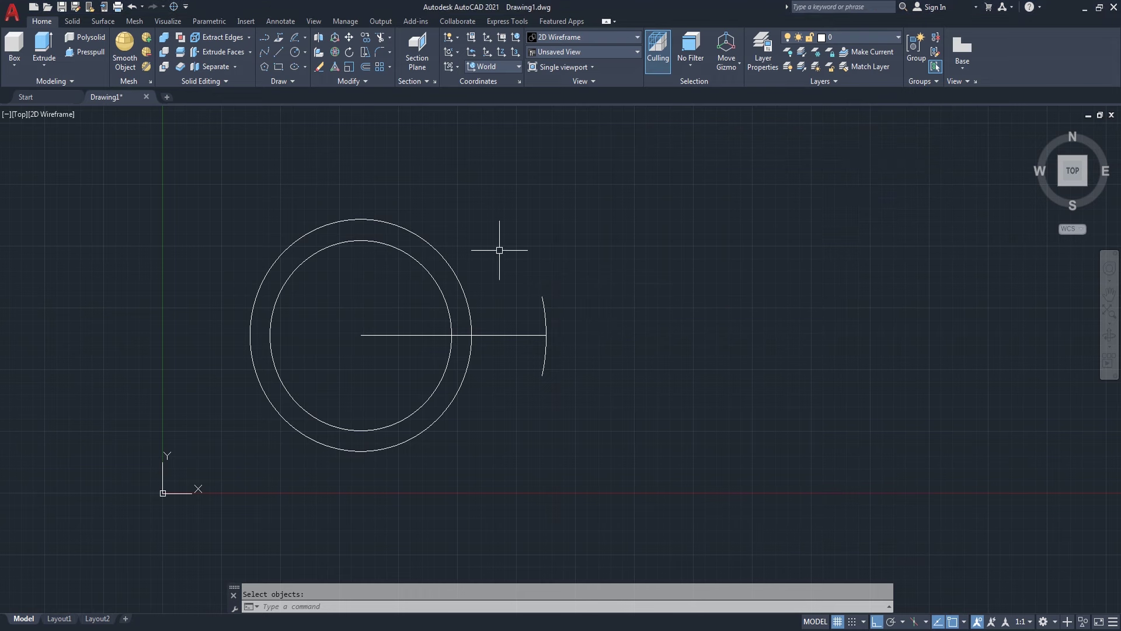
pyautogui.click(293, 42)
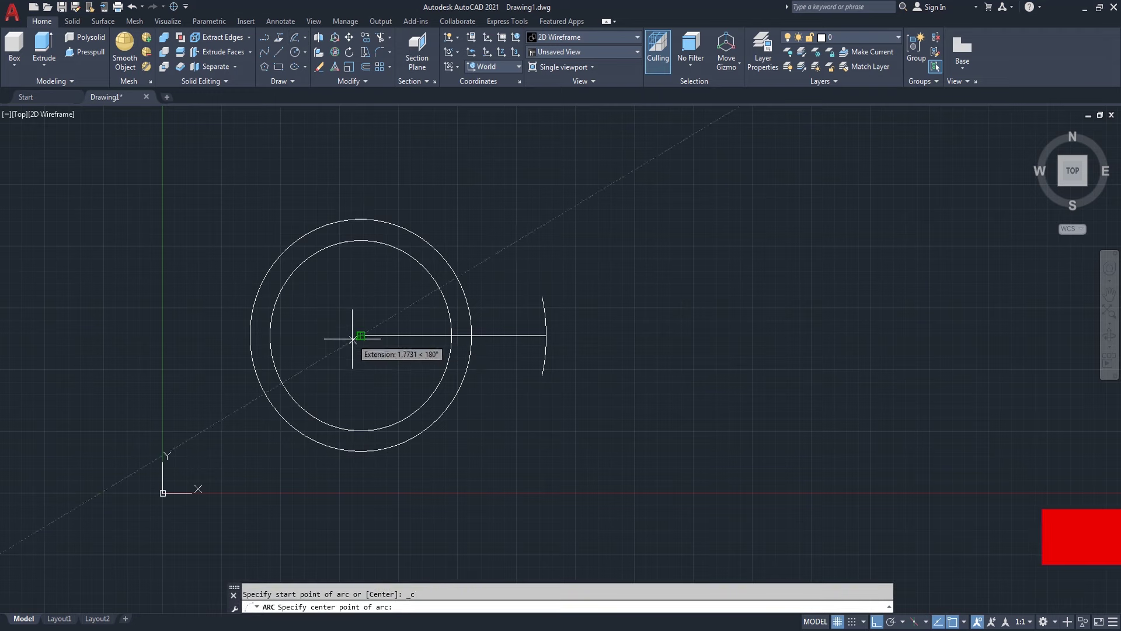
# - Draw a 12-chord arc on the ring's outer circle, centred at the ring centre
pyautogui.scroll(4, 361, 336)
pyautogui.click(372, 329)
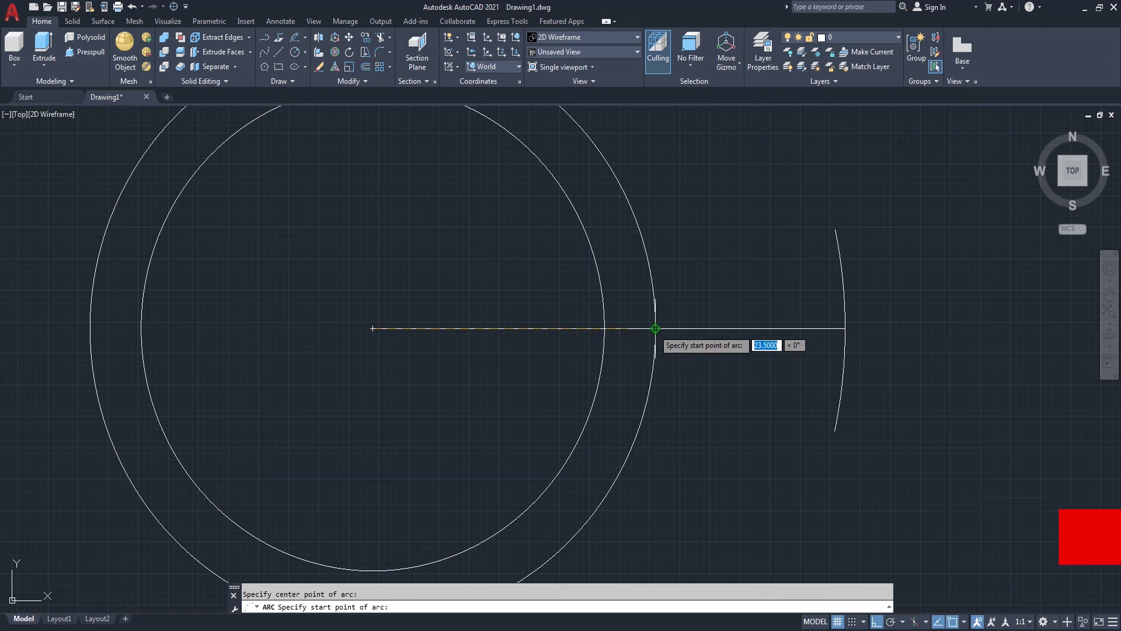
pyautogui.click(655, 328)
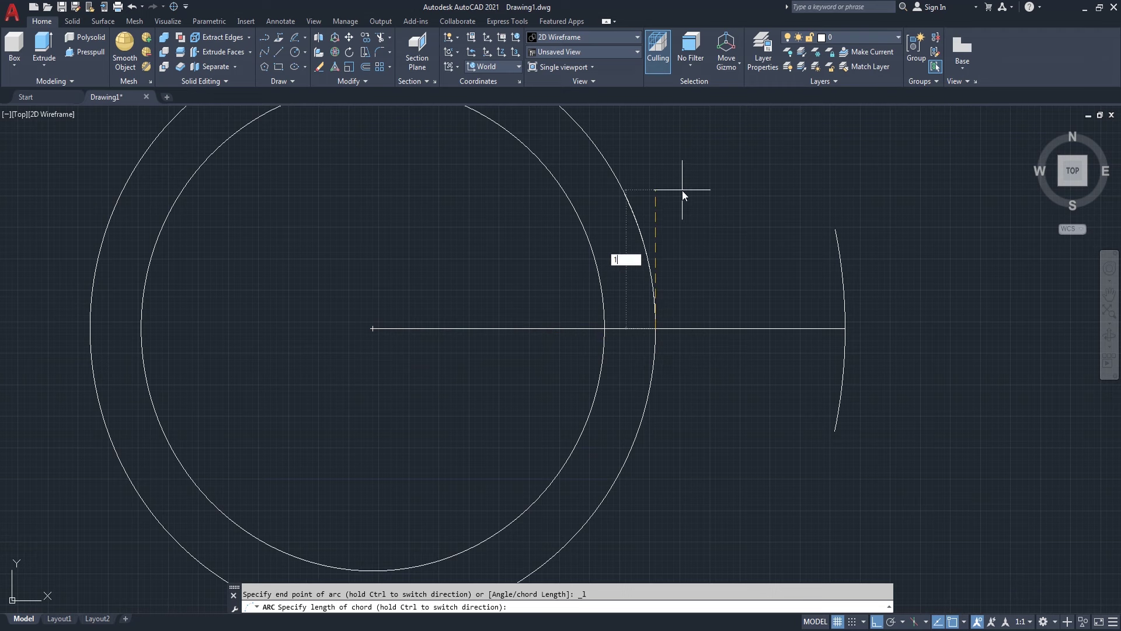
pyautogui.write('2')
pyautogui.press('Return')
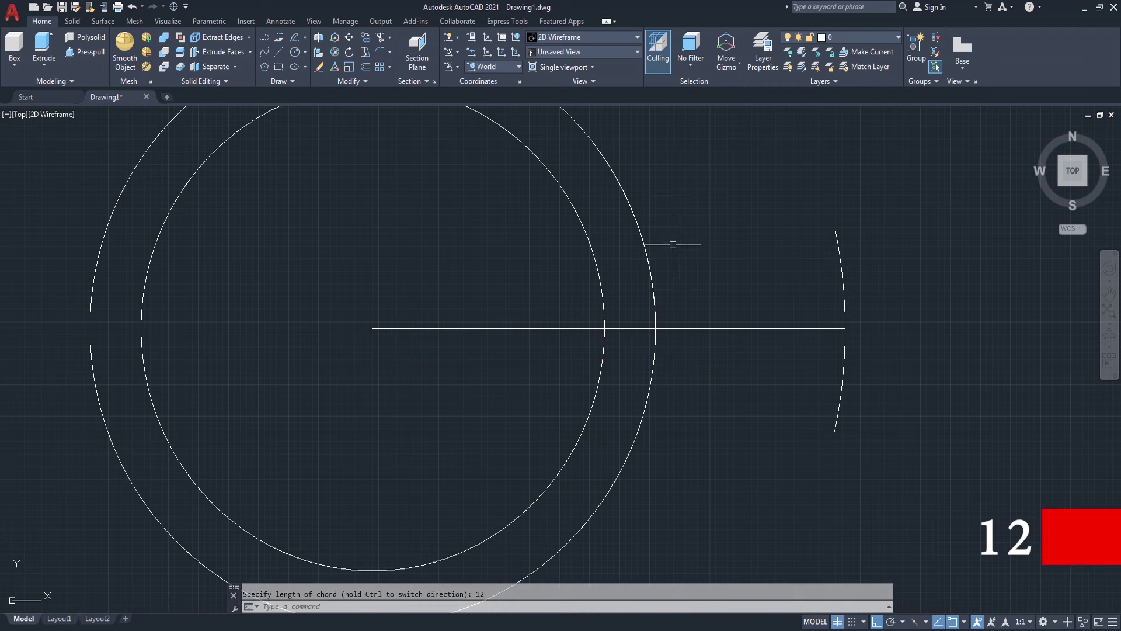
pyautogui.press('Return')
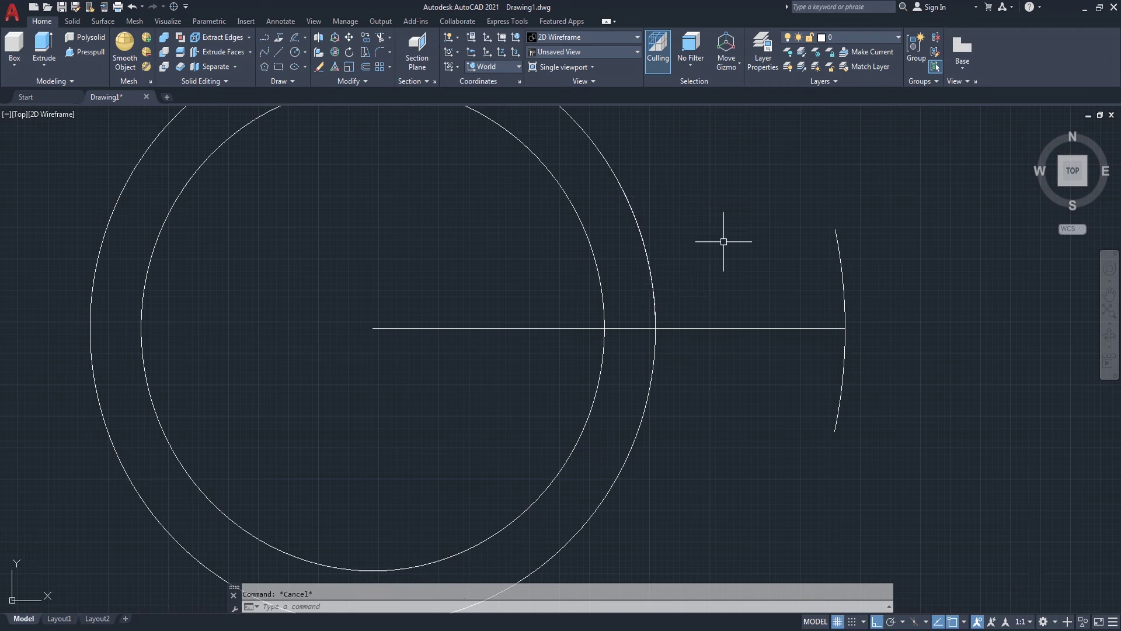
pyautogui.write('pl')
# - Draw a polyline from the ring centre to the far end of the chord arc
pyautogui.press('Return')
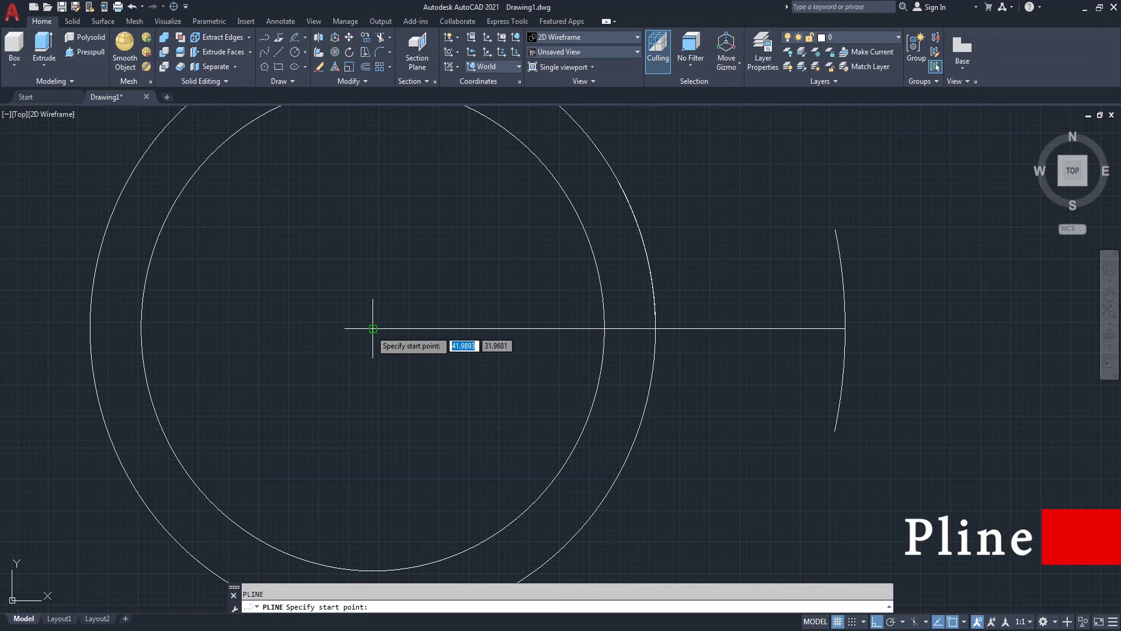
pyautogui.click(375, 329)
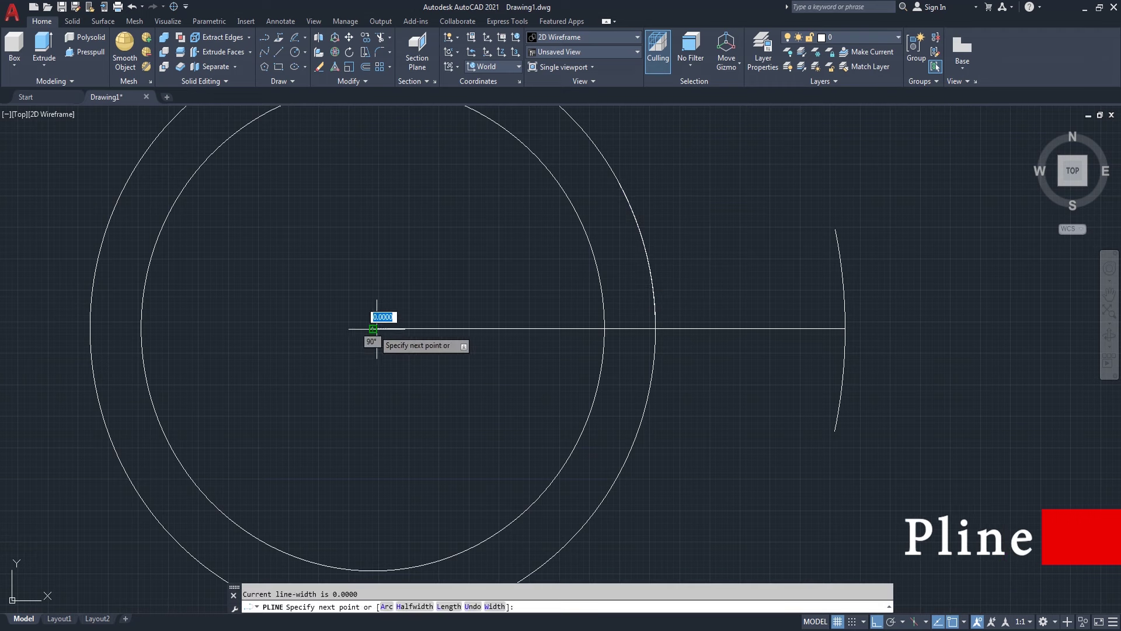
pyautogui.click(646, 253)
pyautogui.press('Return')
pyautogui.click(653, 277)
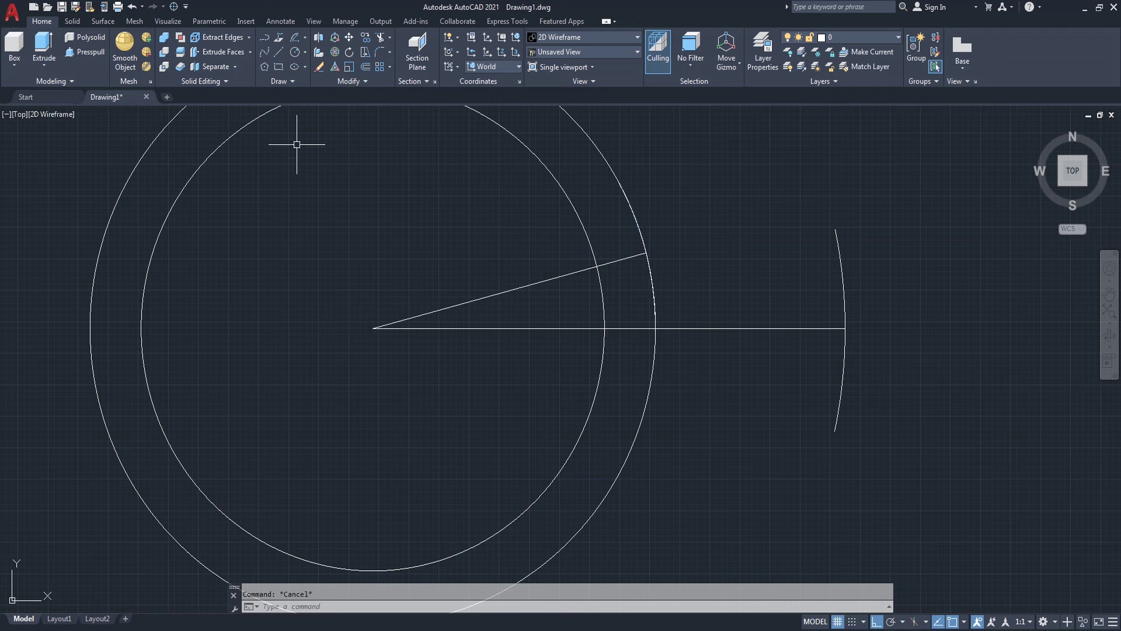
# - Dimension the 15° angle between the horizontal and slanted helper lines
pyautogui.write('dan')
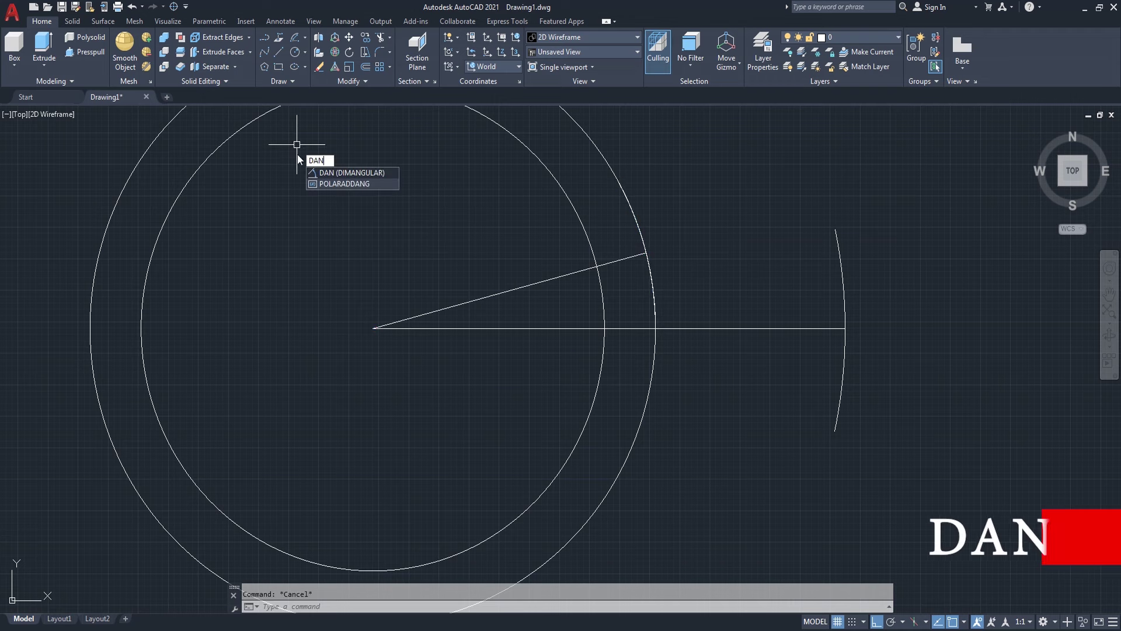
pyautogui.click(342, 168)
pyautogui.click(518, 328)
pyautogui.click(514, 289)
pyautogui.click(677, 288)
pyautogui.scroll(5, 676, 282)
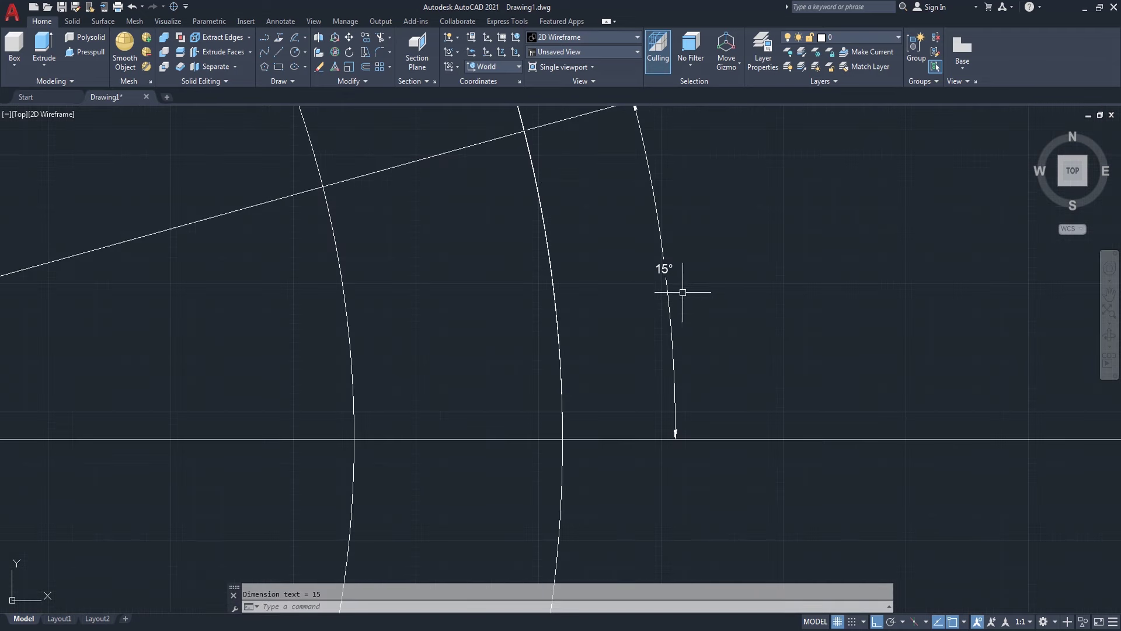
pyautogui.scroll(-3, 664, 274)
pyautogui.scroll(-3, 664, 274)
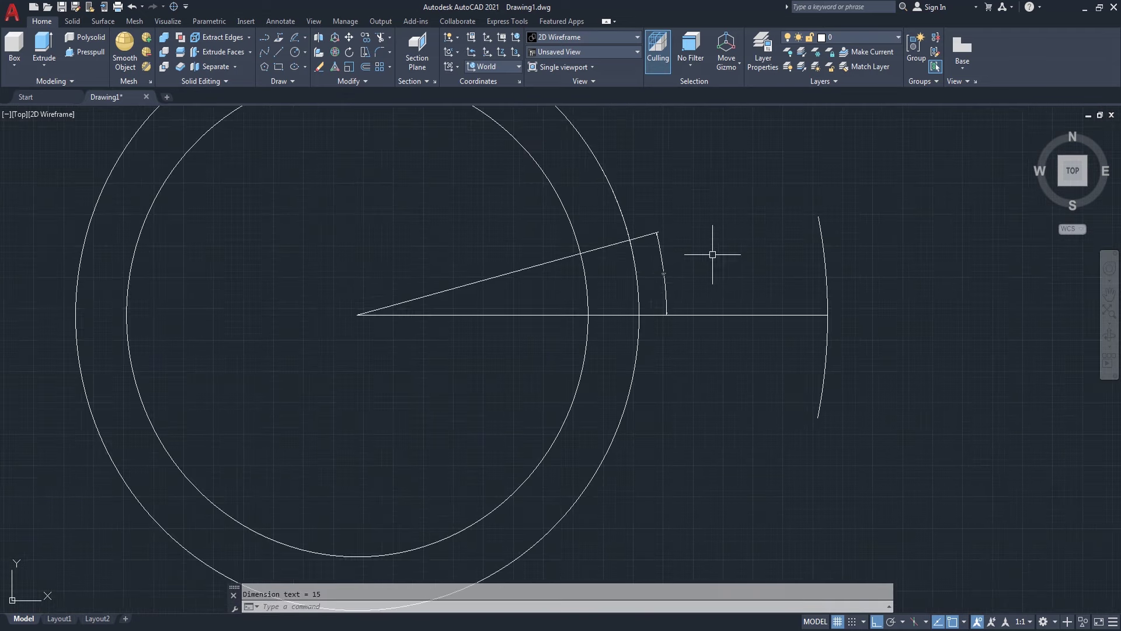
pyautogui.scroll(-2, 662, 291)
pyautogui.moveTo(713, 261); pyautogui.dragTo(681, 280, button='middle')
# - Rotate the 12-unit chord arc -15° about the ring centre
pyautogui.write('ro')
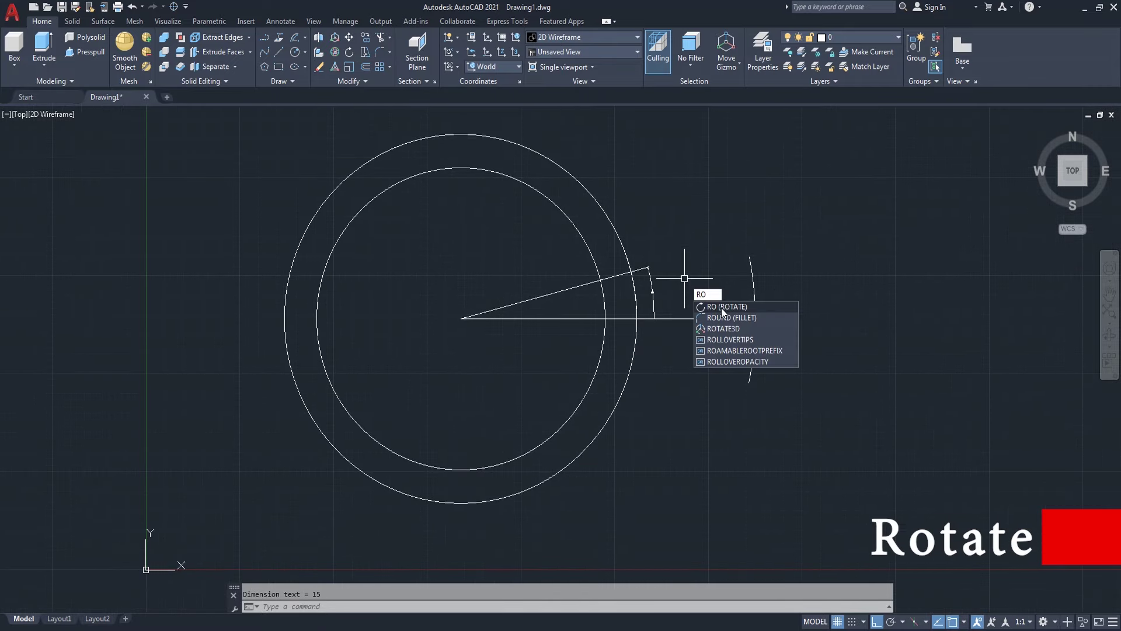
pyautogui.press('Return')
pyautogui.click(632, 281)
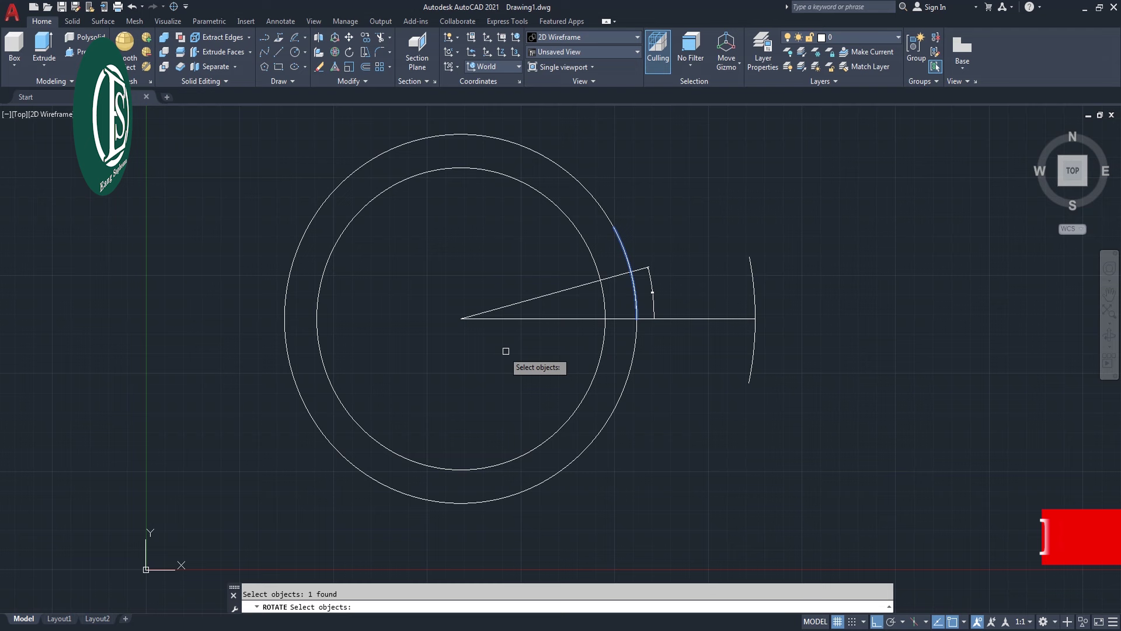
pyautogui.press('Return')
pyautogui.click(462, 319)
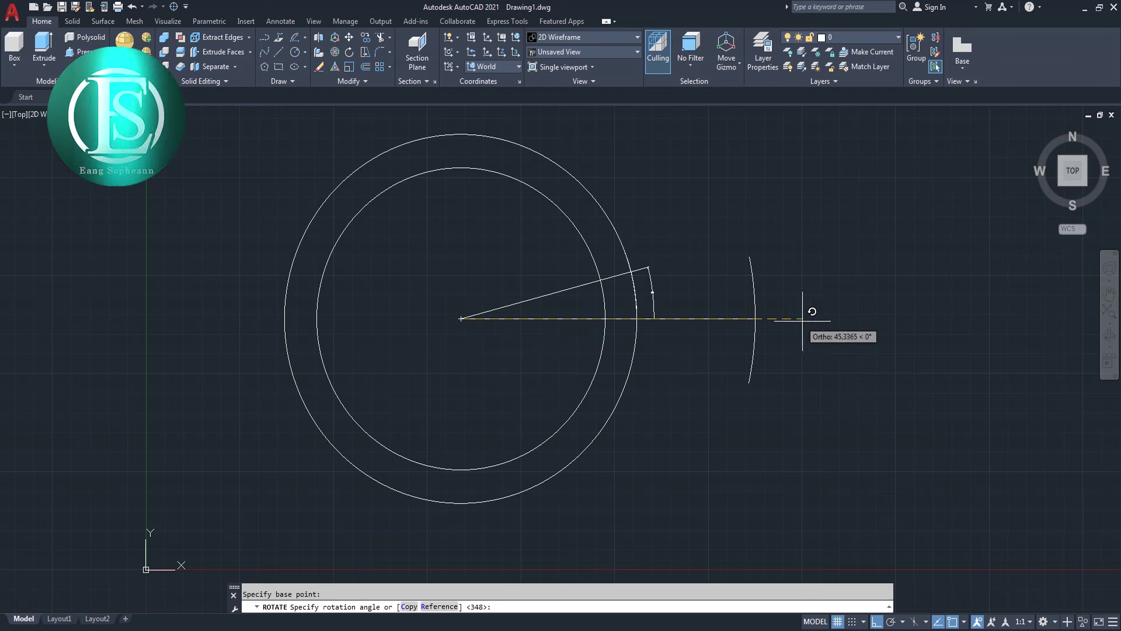
pyautogui.write('-')
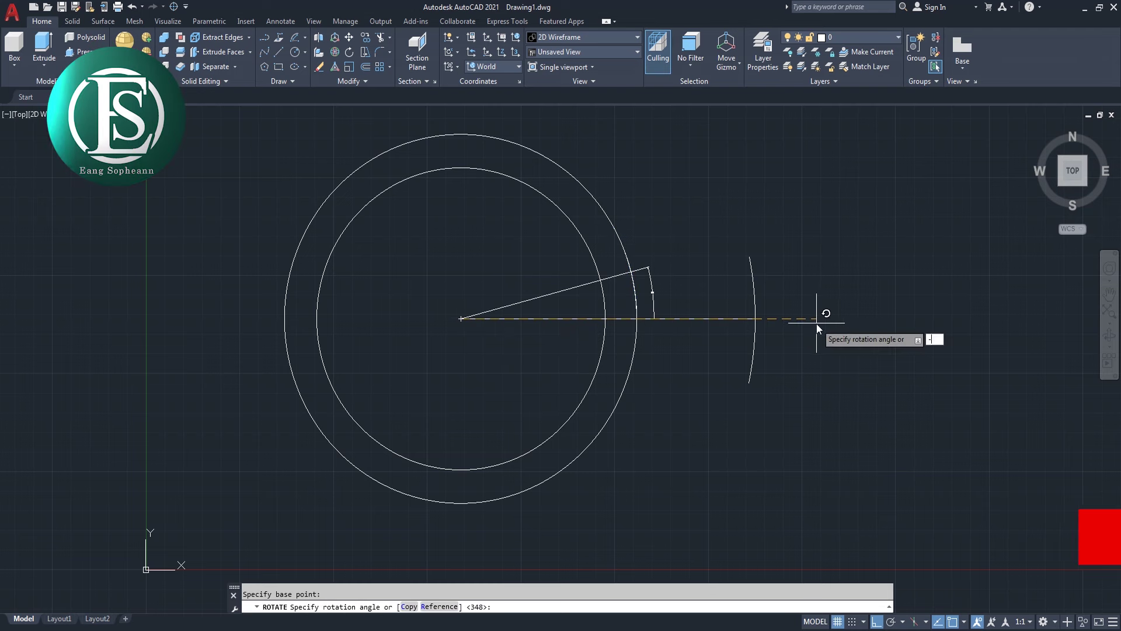
pyautogui.write('15')
pyautogui.press('Return')
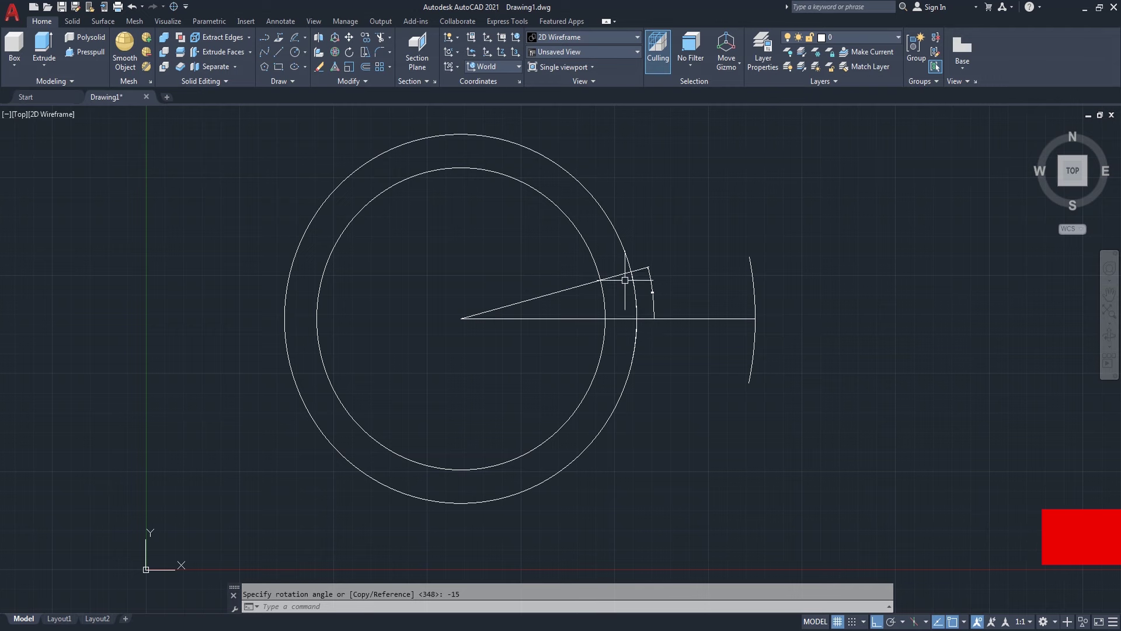
pyautogui.scroll(2, 650, 272)
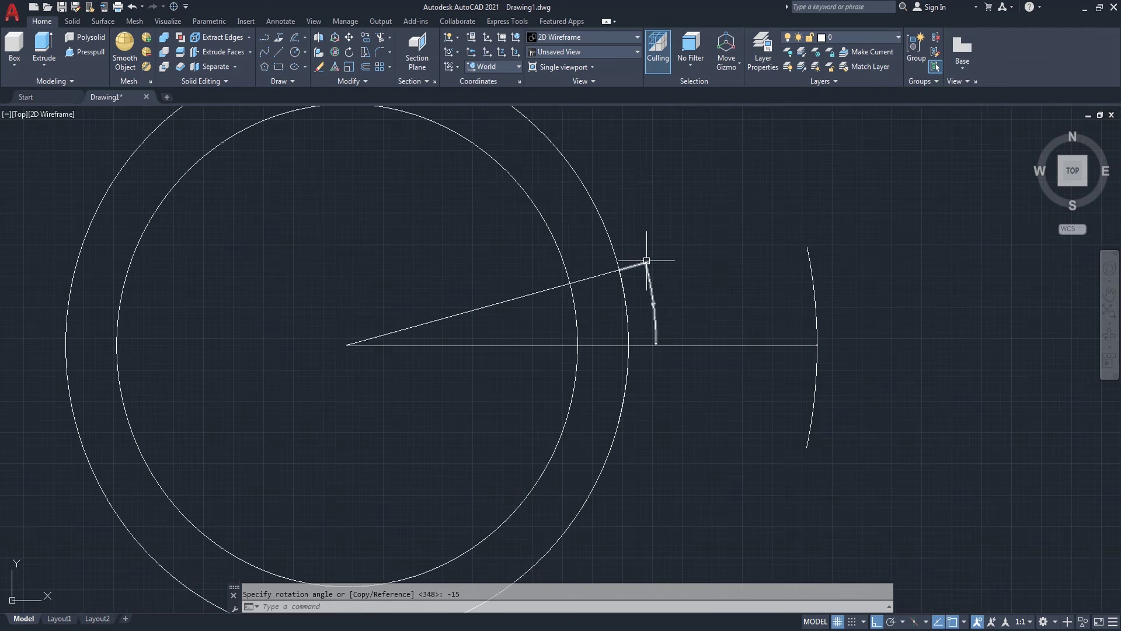
# - Erase the small arc and the slanted and horizontal helper lines
pyautogui.write('e')
pyautogui.press('Return')
pyautogui.click(653, 291)
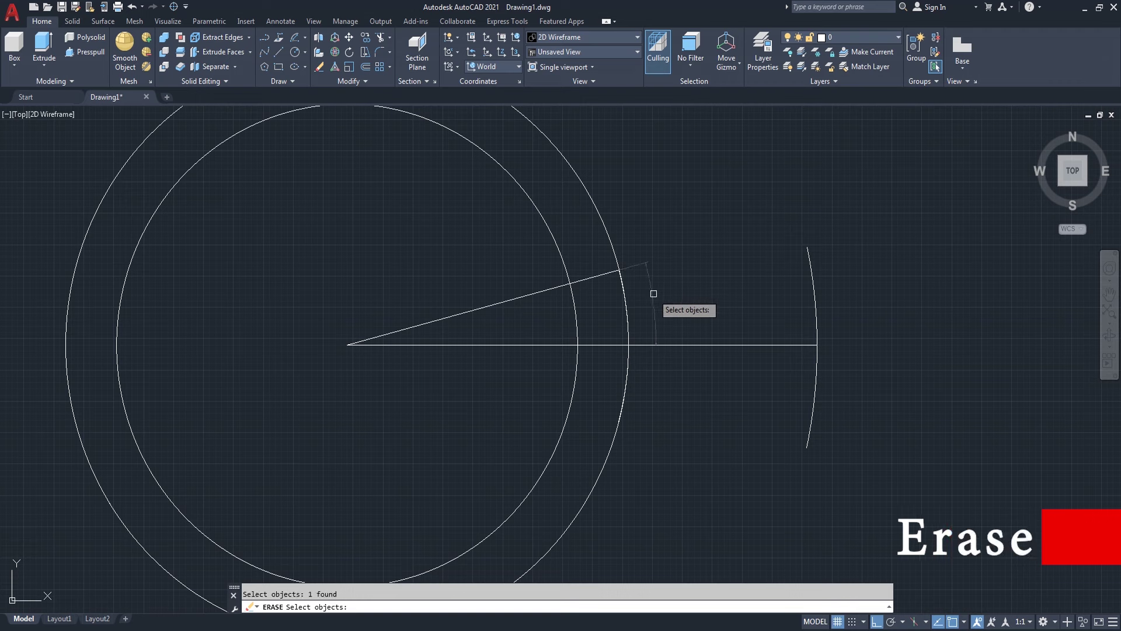
pyautogui.click(594, 277)
pyautogui.click(463, 345)
pyautogui.press('Return')
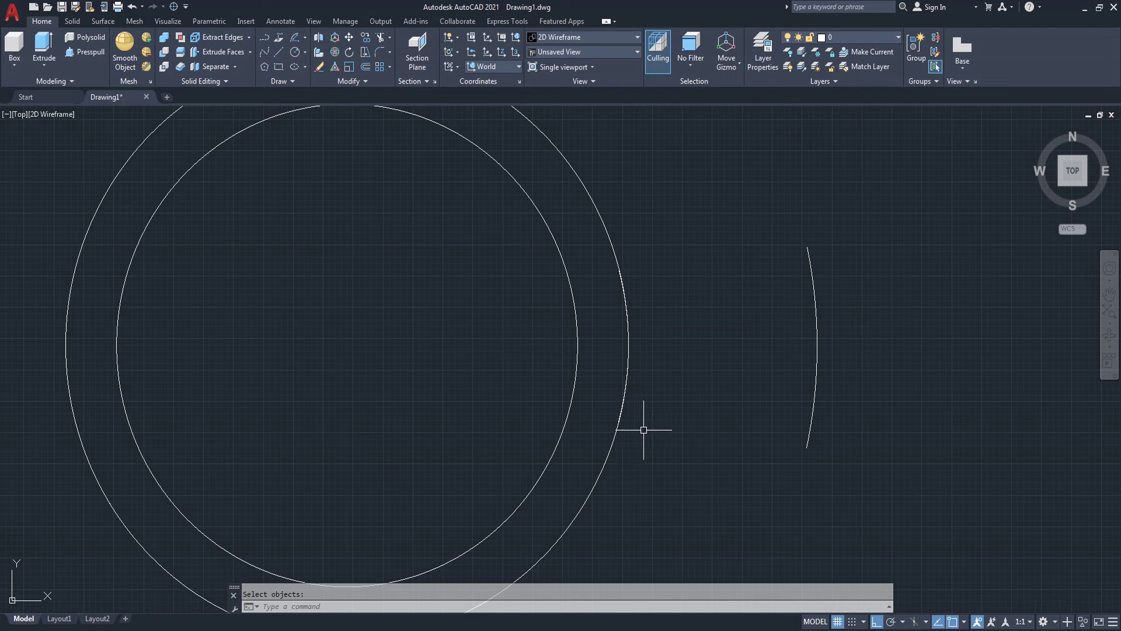
pyautogui.write('pline')
pyautogui.press('Return')
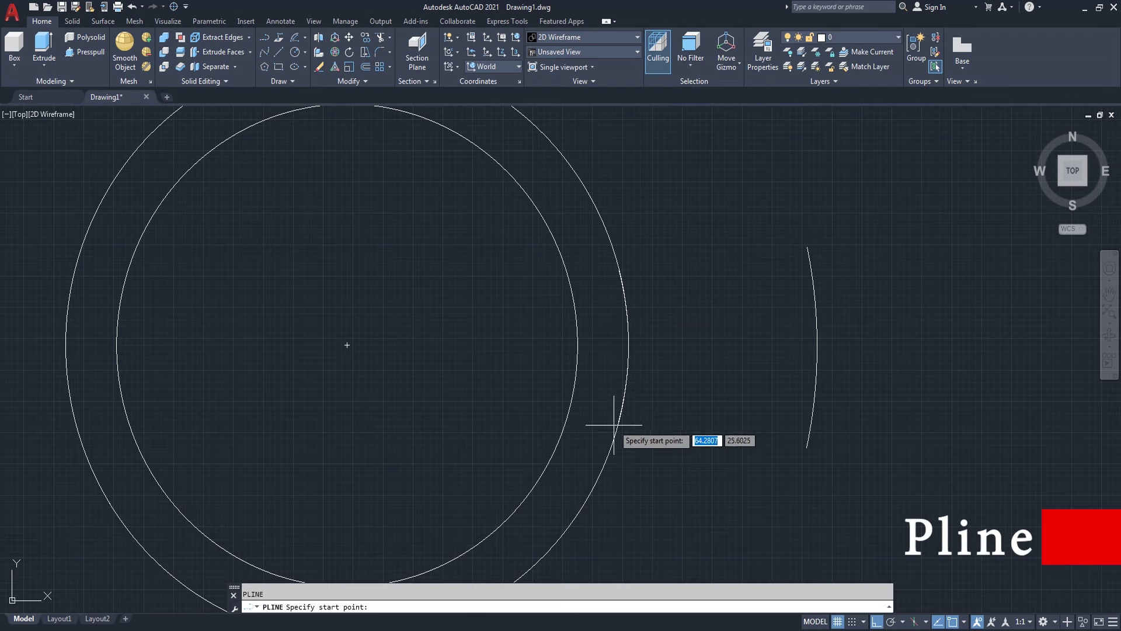
# - Draw the lower and upper tooth sides from the ring circle to the outer tooth arc
pyautogui.click(615, 425)
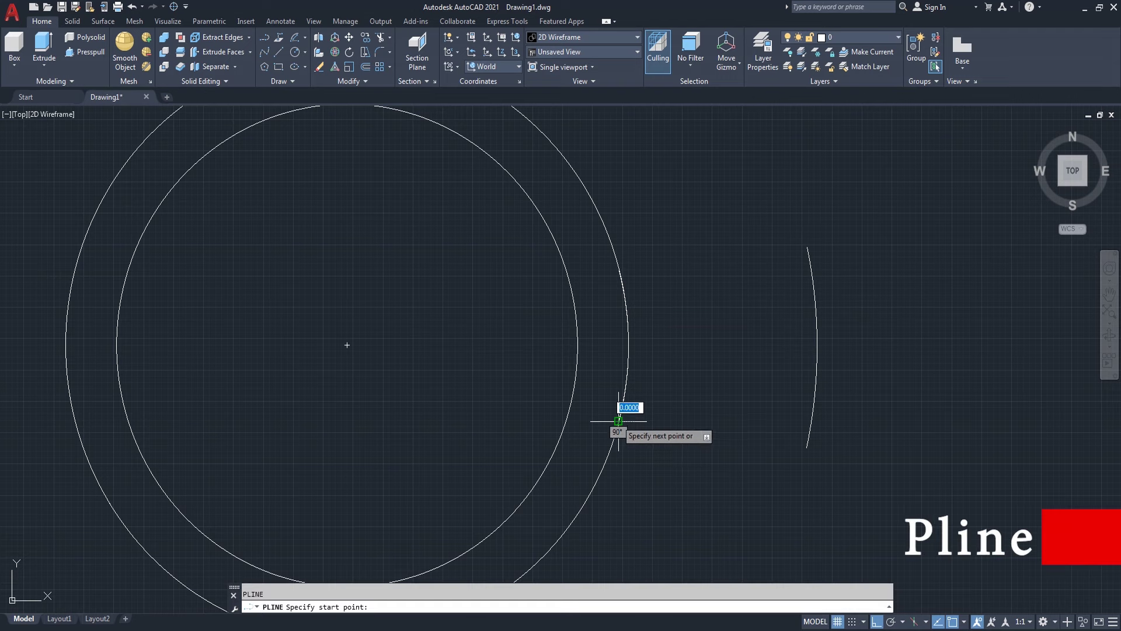
pyautogui.click(808, 448)
pyautogui.press('Return')
pyautogui.press('Return')
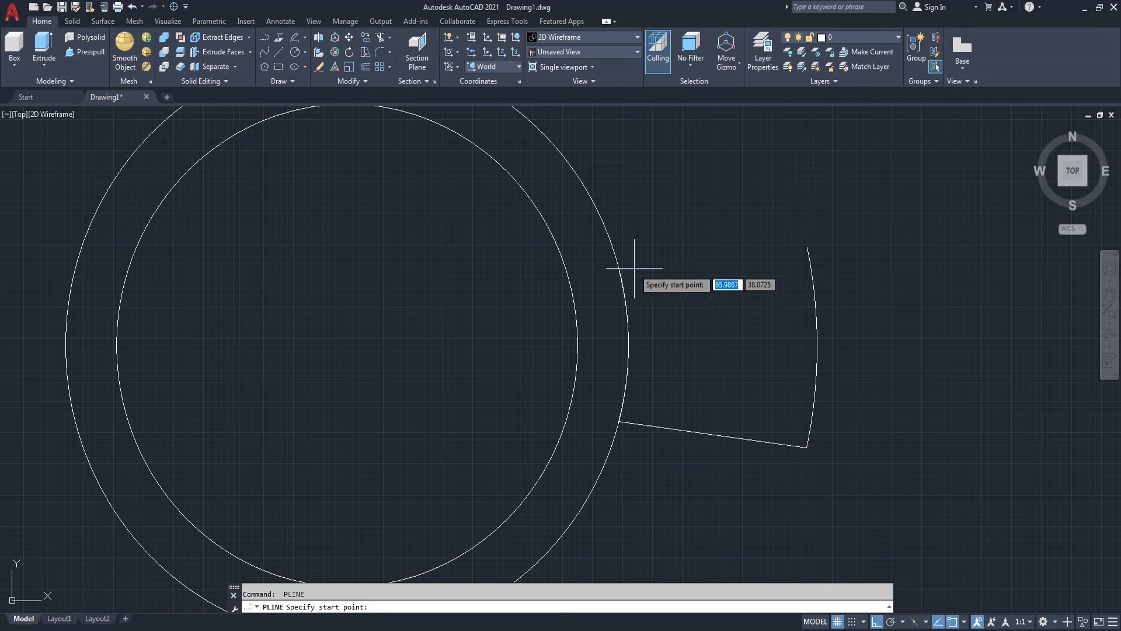
pyautogui.click(618, 271)
pyautogui.click(808, 246)
pyautogui.press('Return')
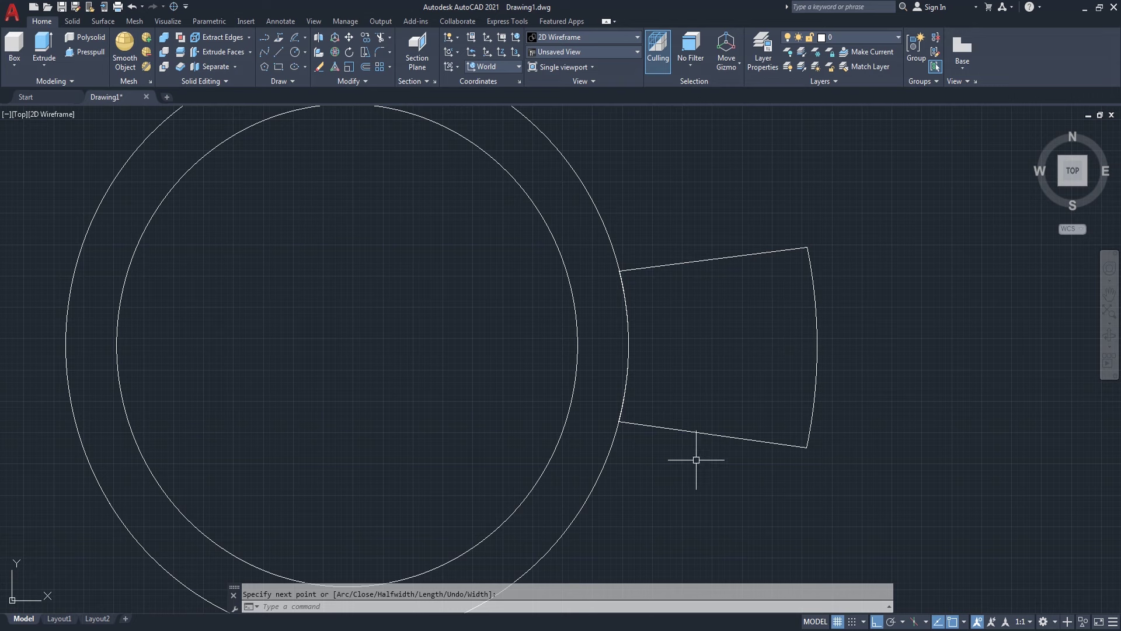
# - Join the inner arc, top line, outer arc and bottom line into one polyline
pyautogui.write('j')
pyautogui.press('Return')
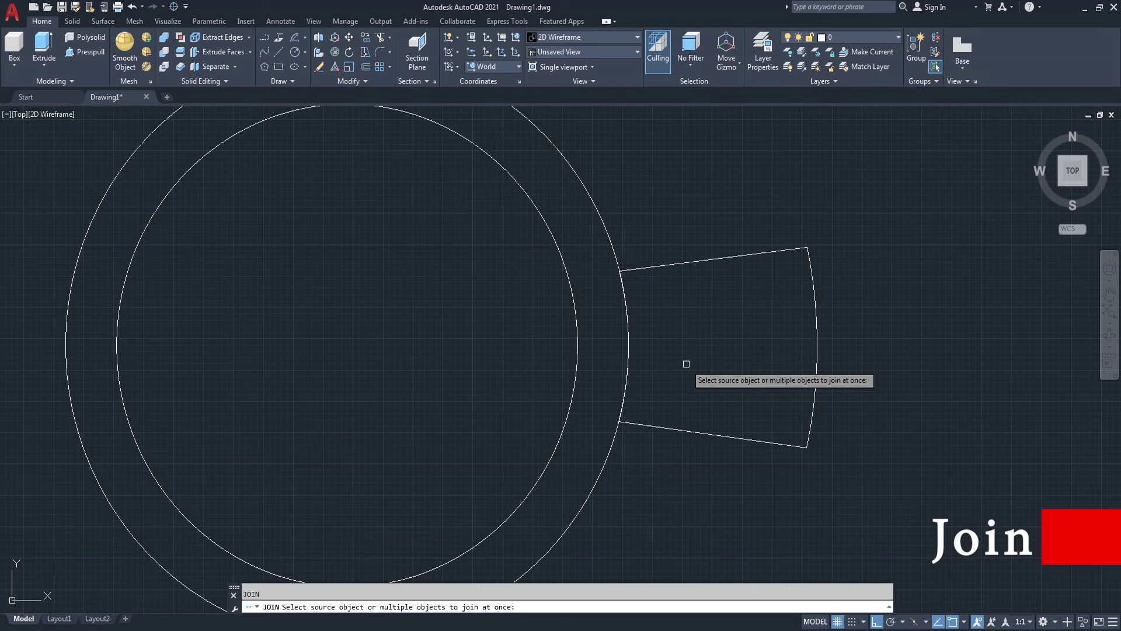
pyautogui.click(628, 327)
pyautogui.click(655, 266)
pyautogui.click(820, 332)
pyautogui.click(739, 438)
pyautogui.scroll(-4, 714, 368)
pyautogui.scroll(2, 714, 367)
pyautogui.press('Return')
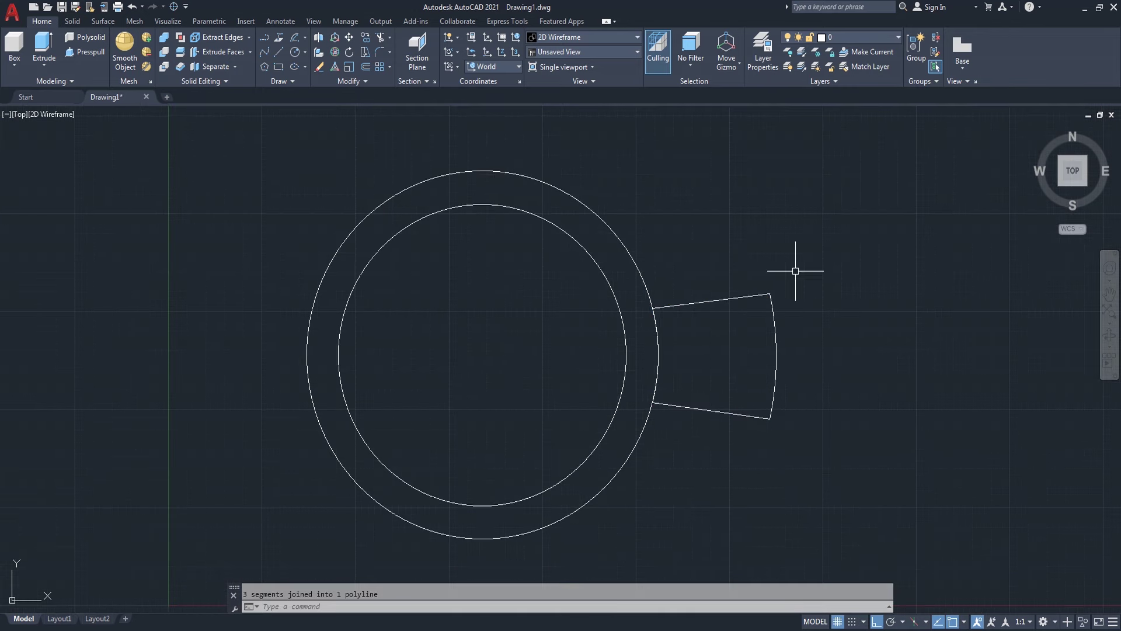
pyautogui.moveTo(869, 279); pyautogui.dragTo(848, 260, button='middle')
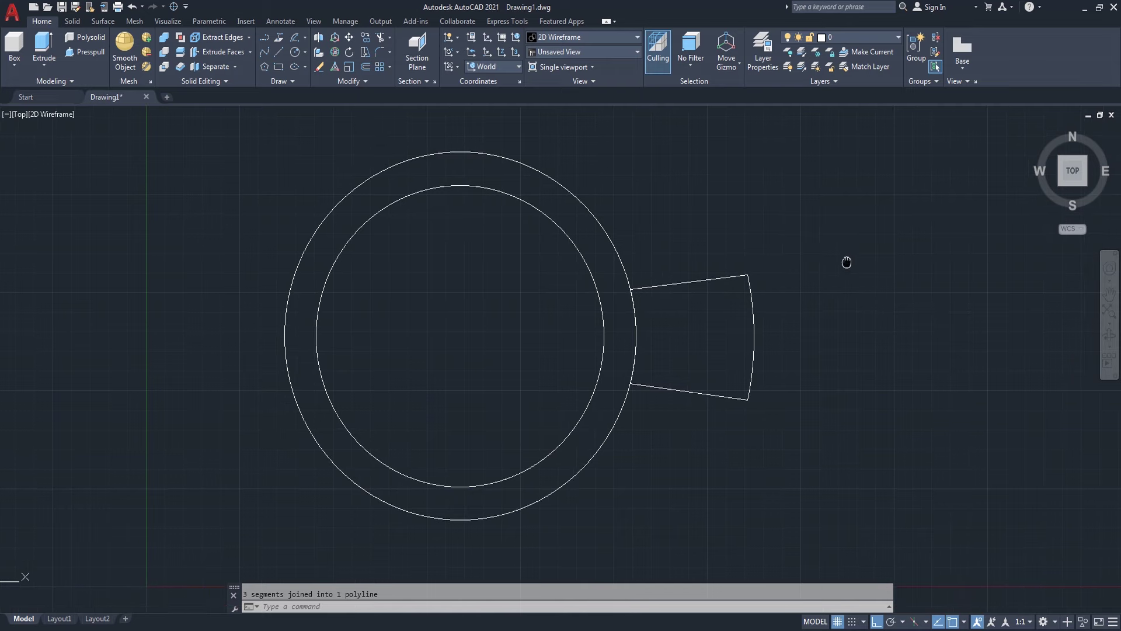
# - Switch to the southwest isometric view, recentre the profile, and bring up pump coupling.png
pyautogui.click(1061, 184)
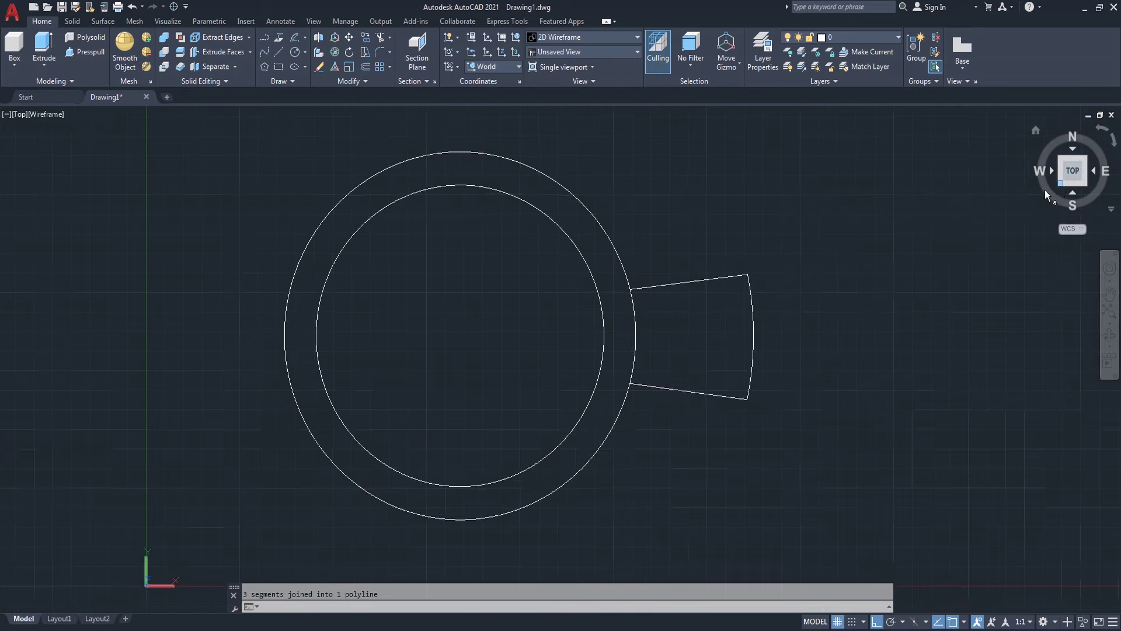
pyautogui.moveTo(807, 303); pyautogui.dragTo(654, 311, button='middle')
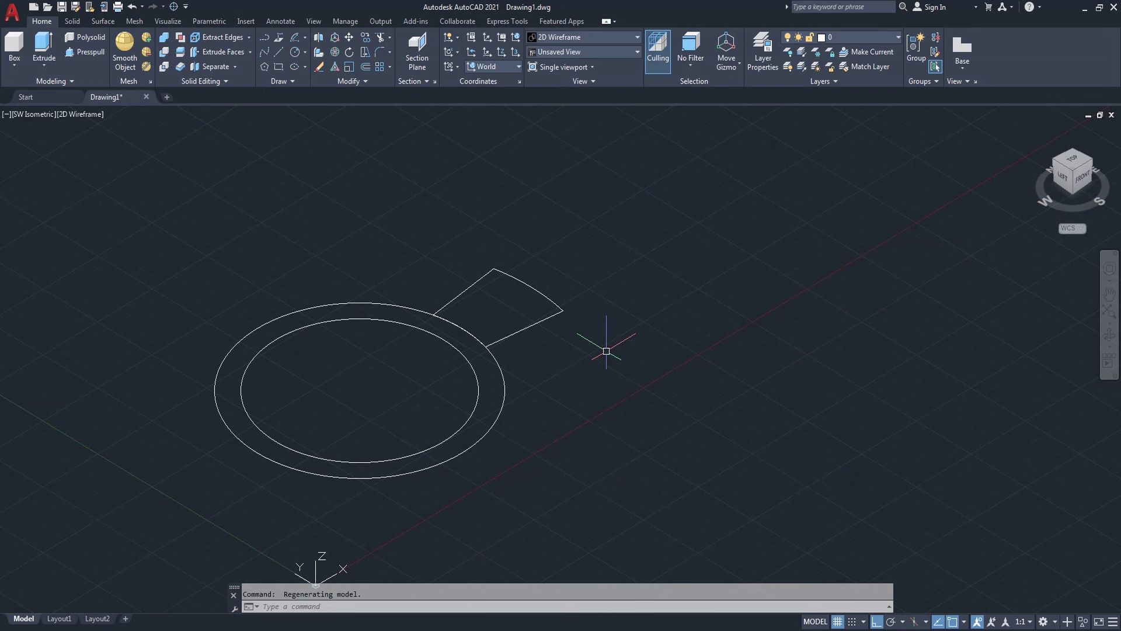
pyautogui.moveTo(606, 351); pyautogui.dragTo(633, 339, button='middle')
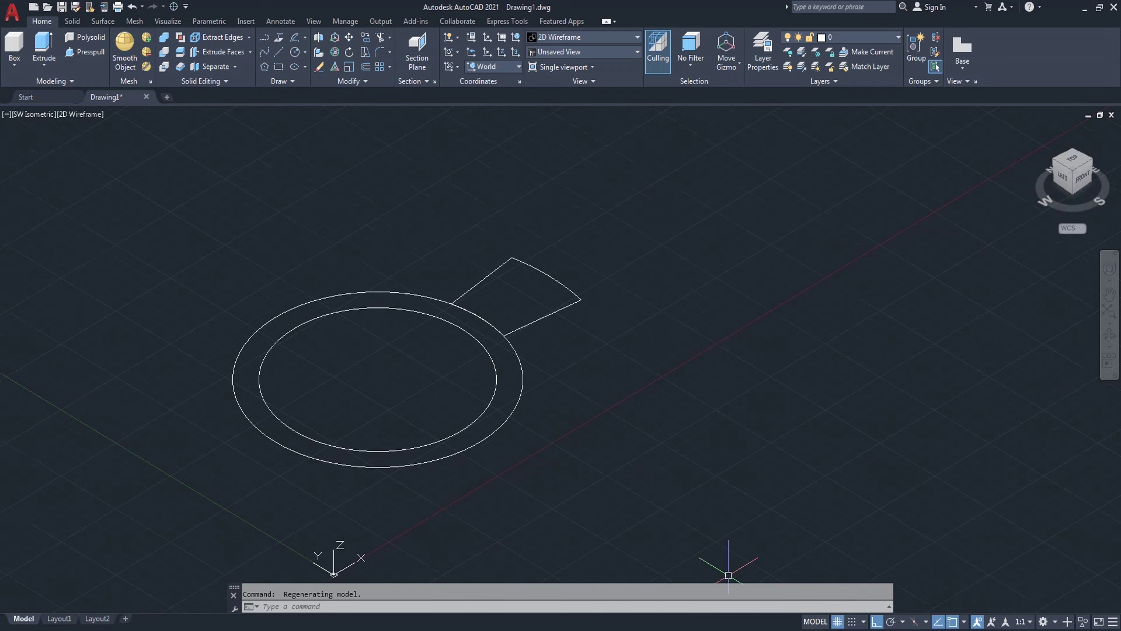
pyautogui.hotkey('alt', 'Tab')
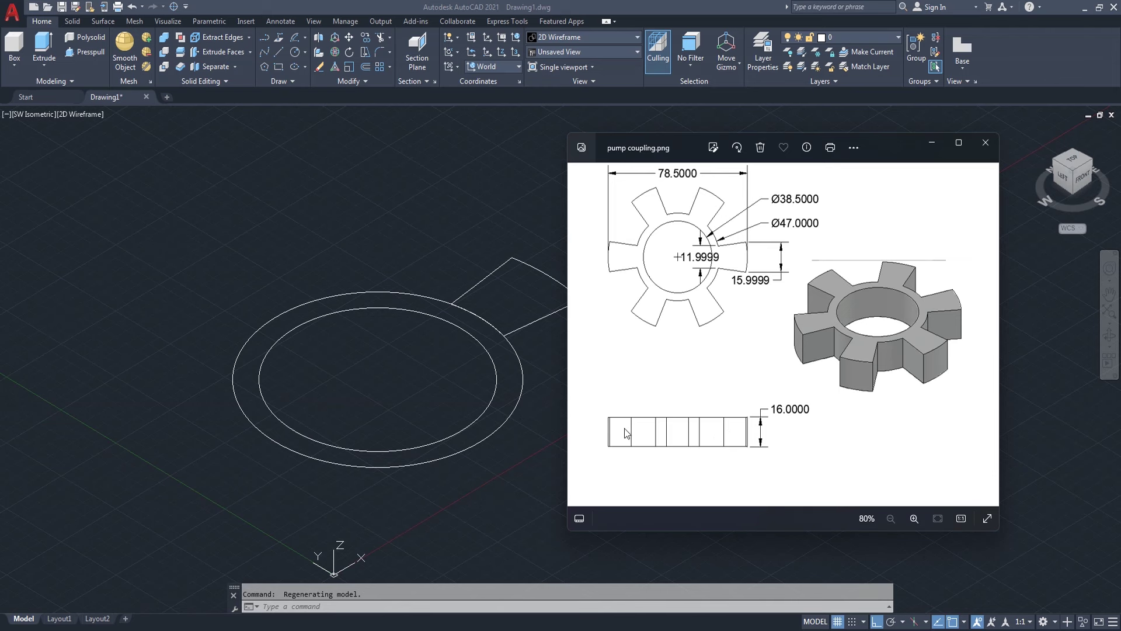
# - Extrude both ring circles 16 units and set the viewport visual style to Shaded
pyautogui.hotkey('alt', 'Tab')
pyautogui.moveTo(433, 401); pyautogui.dragTo(416, 409, button='middle')
pyautogui.write('ex')
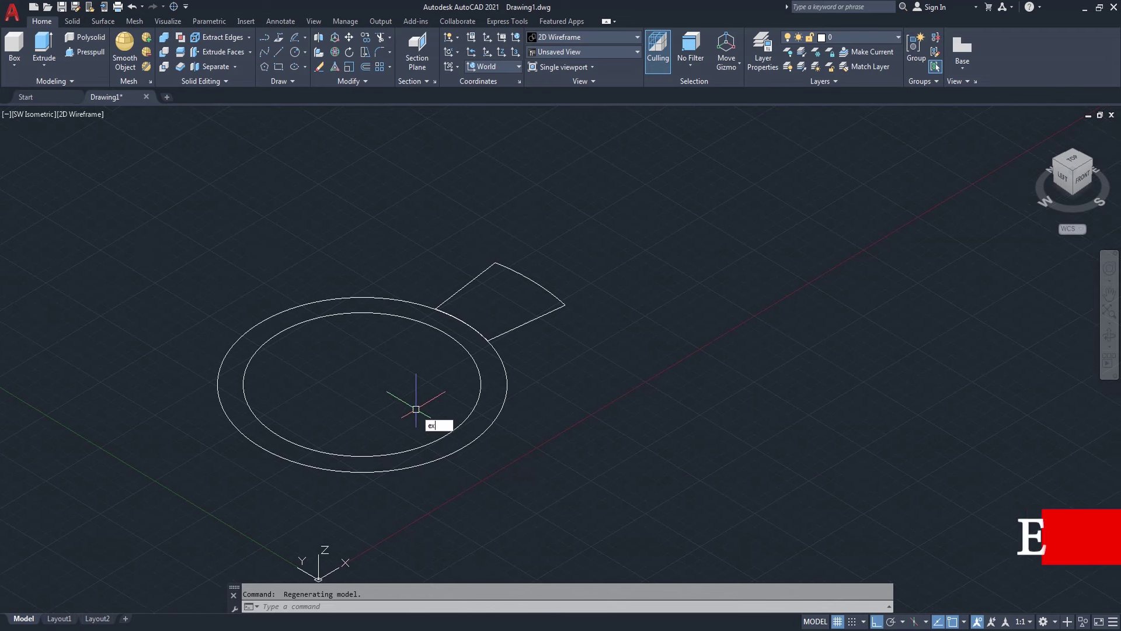
pyautogui.write('t')
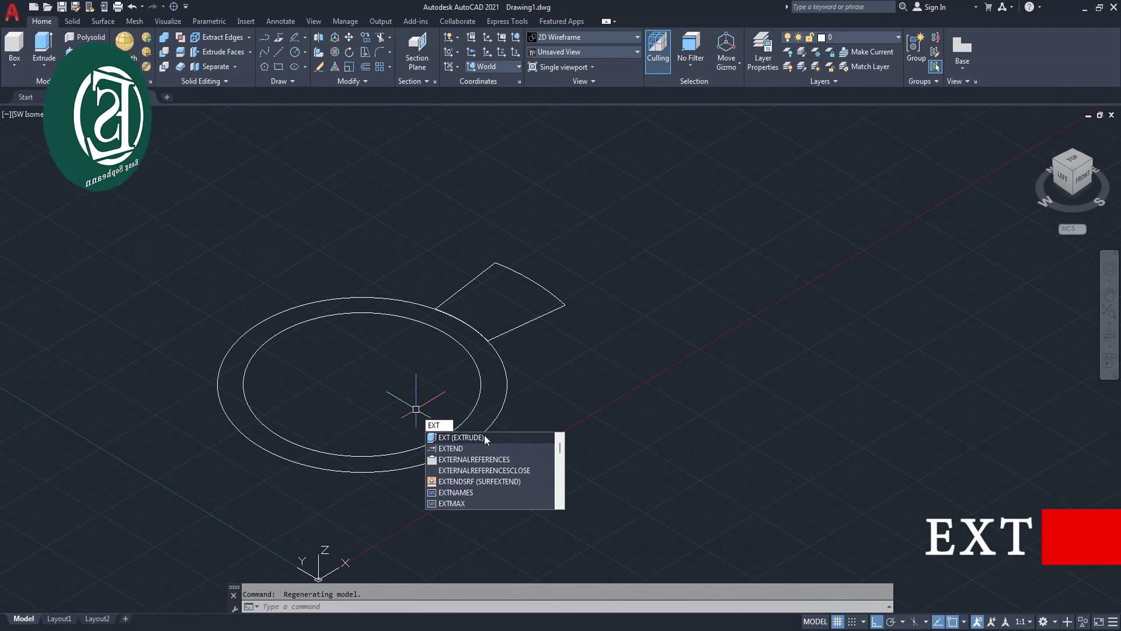
pyautogui.click(485, 438)
pyautogui.click(468, 420)
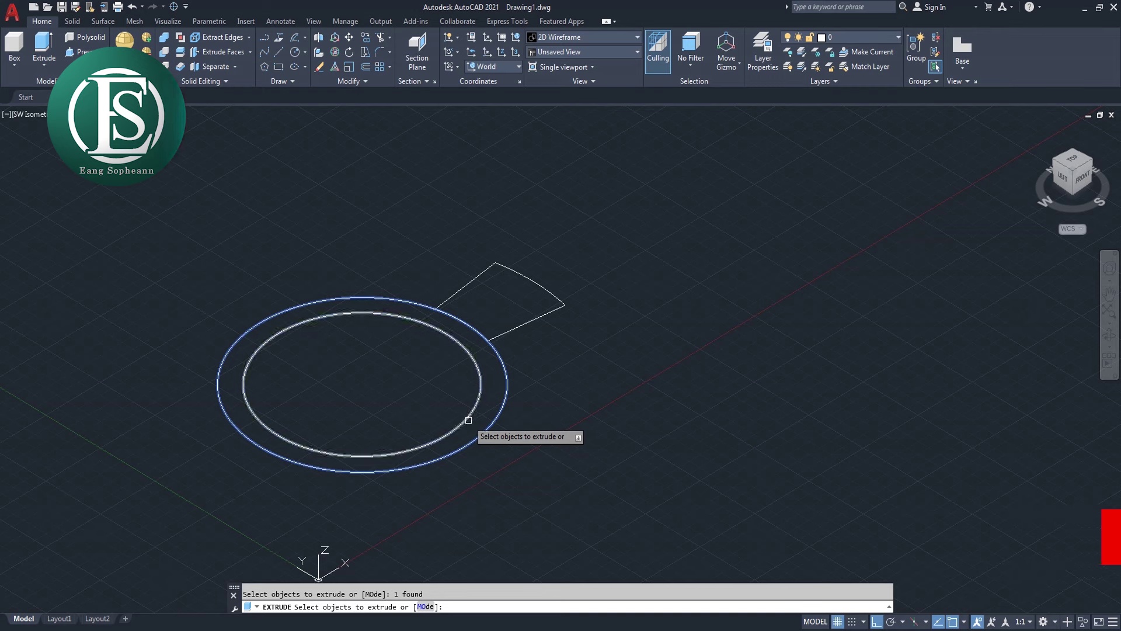
pyautogui.press('Return')
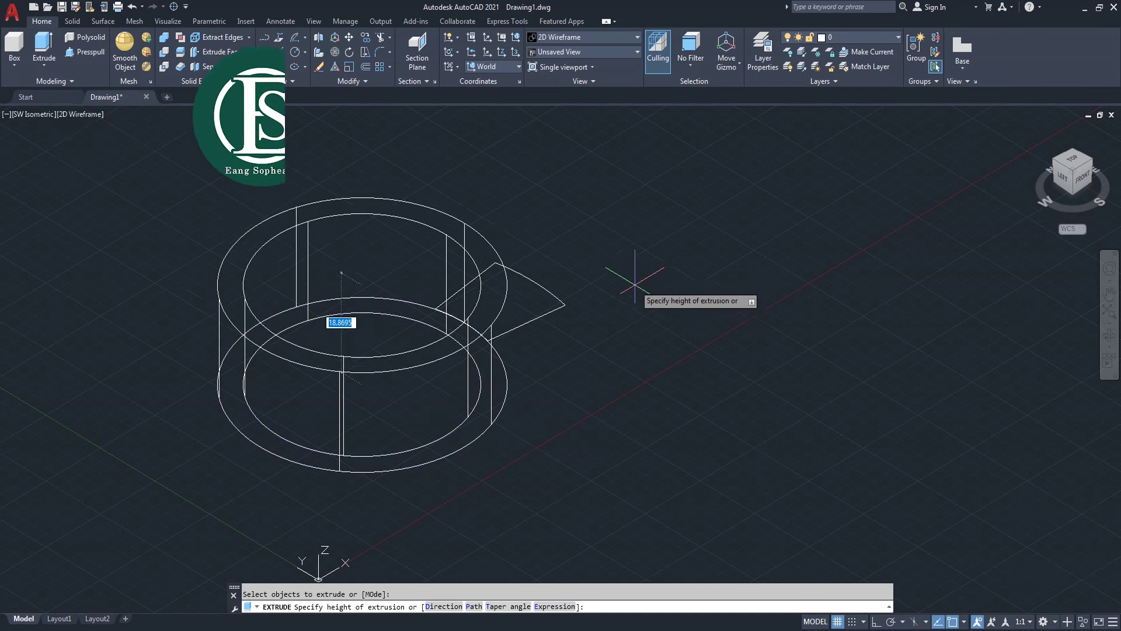
pyautogui.write('16')
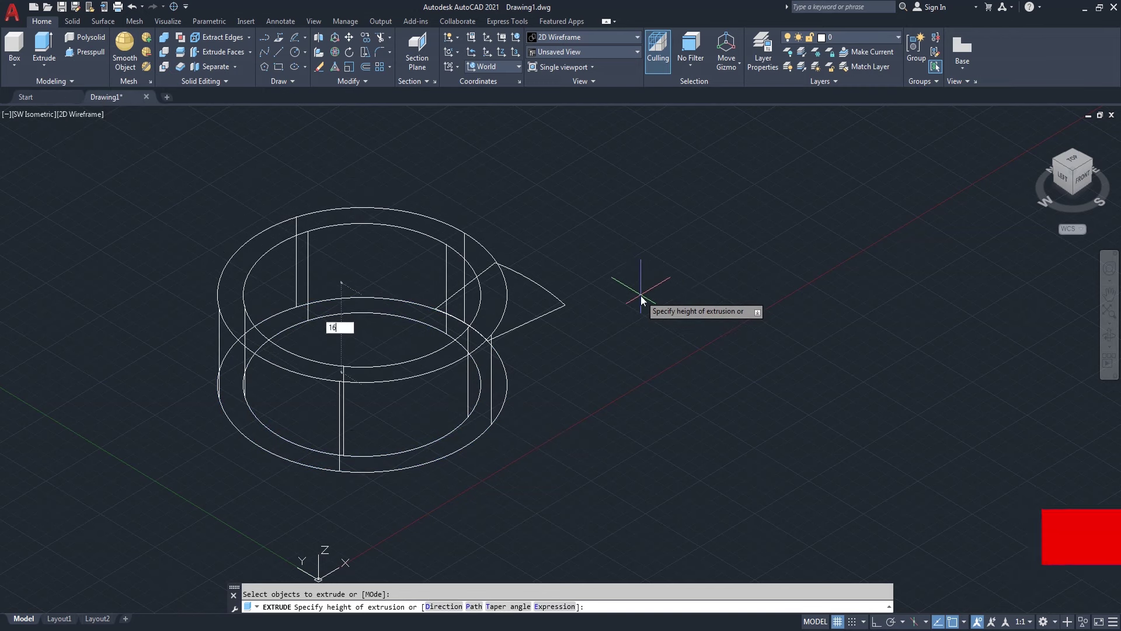
pyautogui.press('Return')
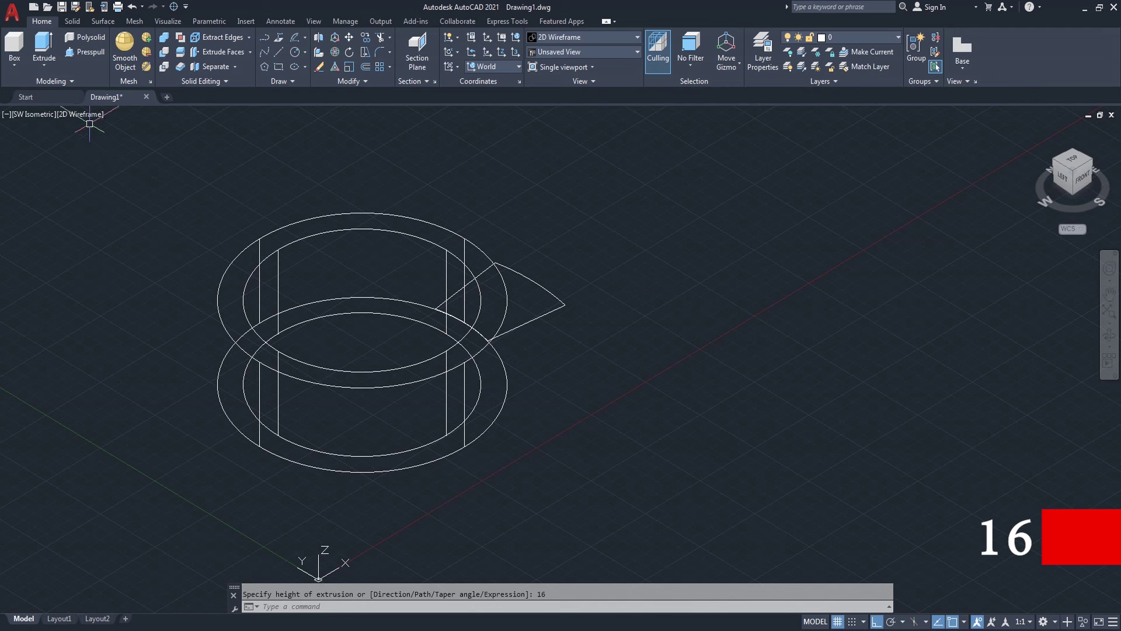
pyautogui.click(89, 115)
pyautogui.click(132, 203)
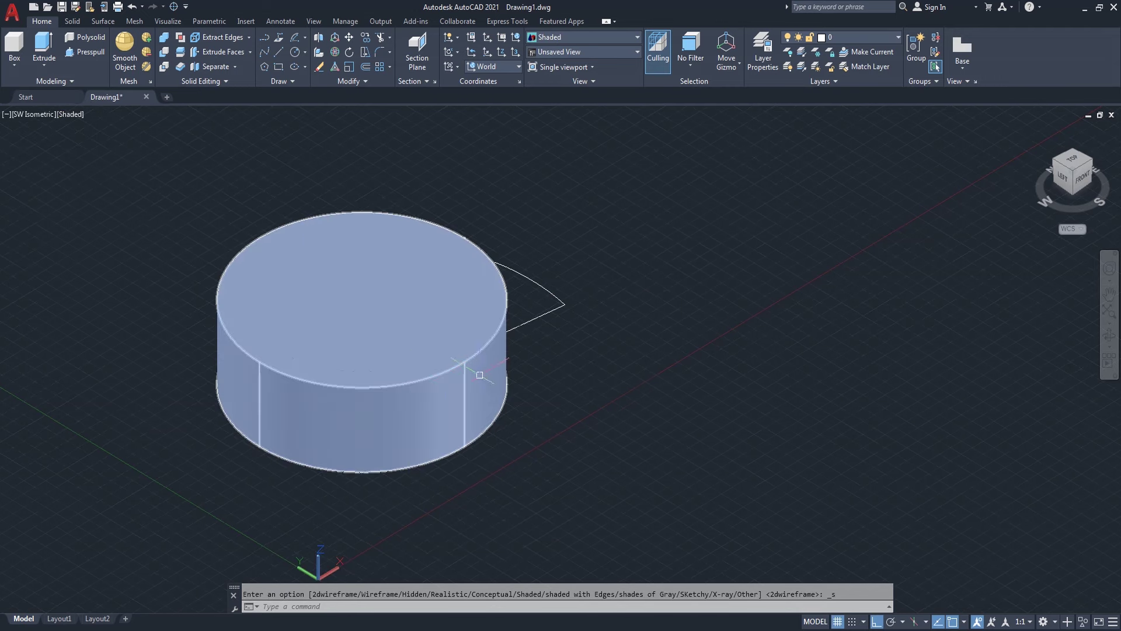
# - Subtract the inner cylinder from the outer cylinder, leaving a hollow 16-unit ring
pyautogui.write('su')
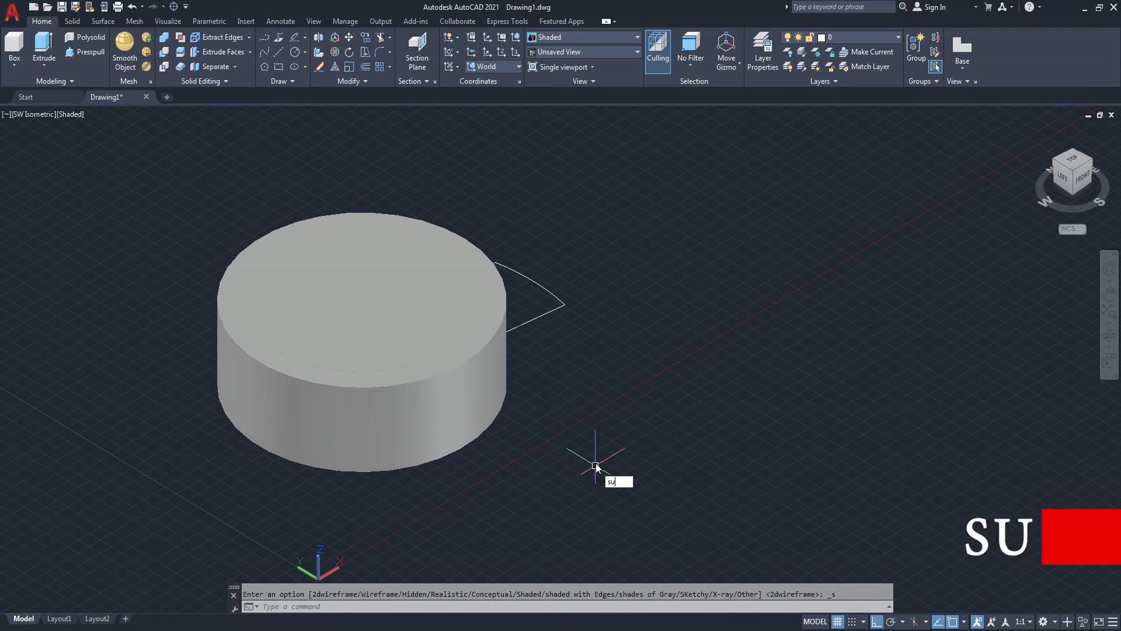
pyautogui.click(657, 493)
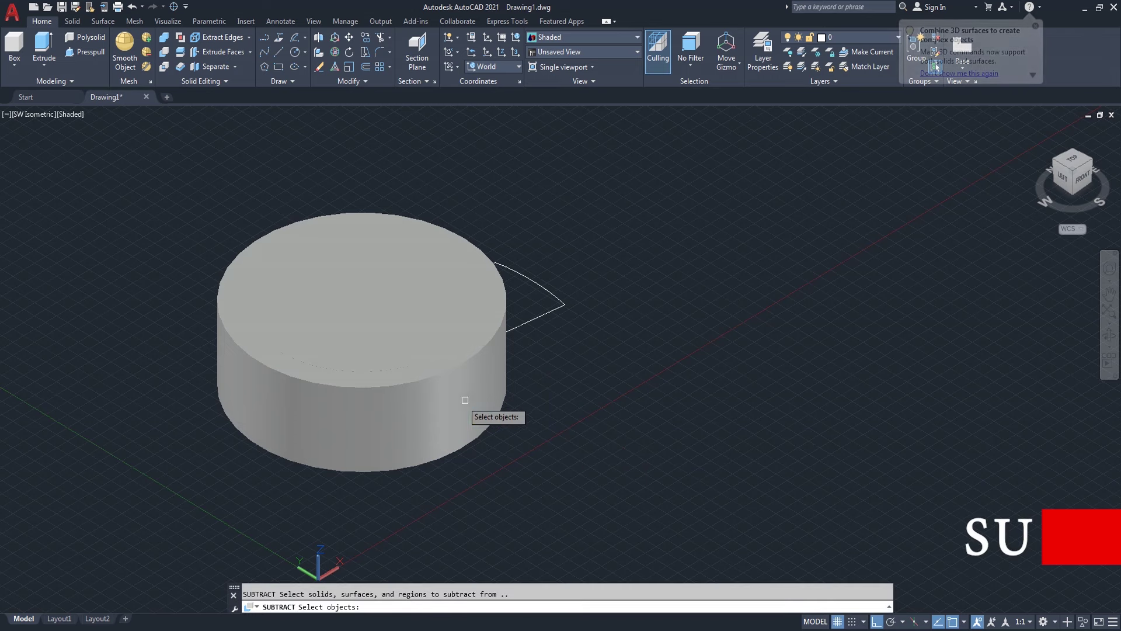
pyautogui.click(469, 405)
pyautogui.press('Return')
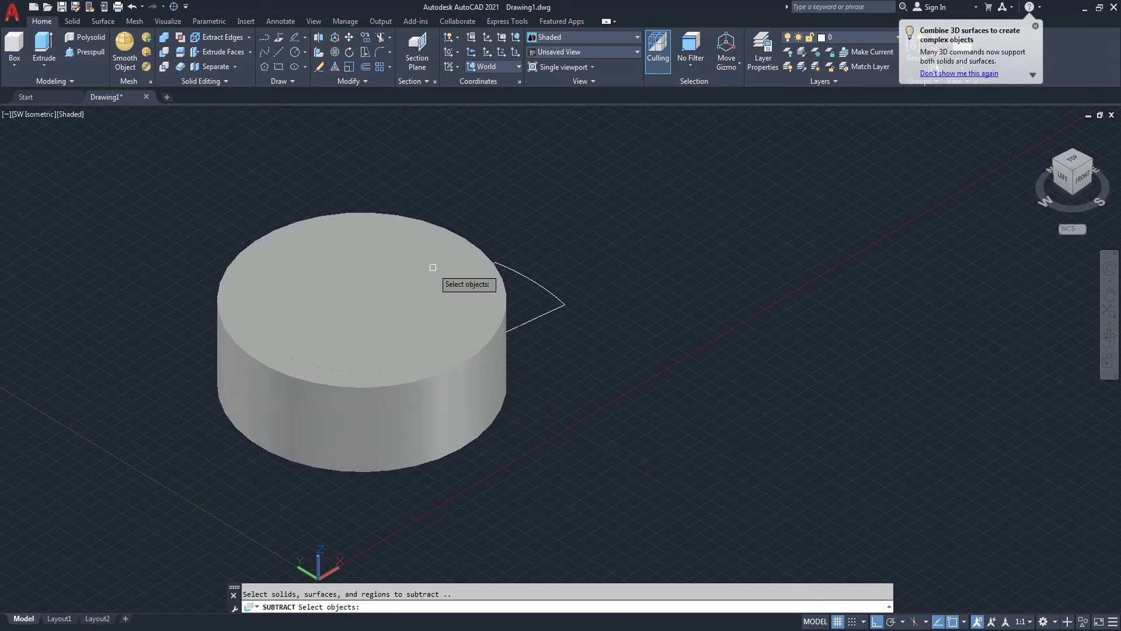
pyautogui.click(377, 286)
pyautogui.press('Return')
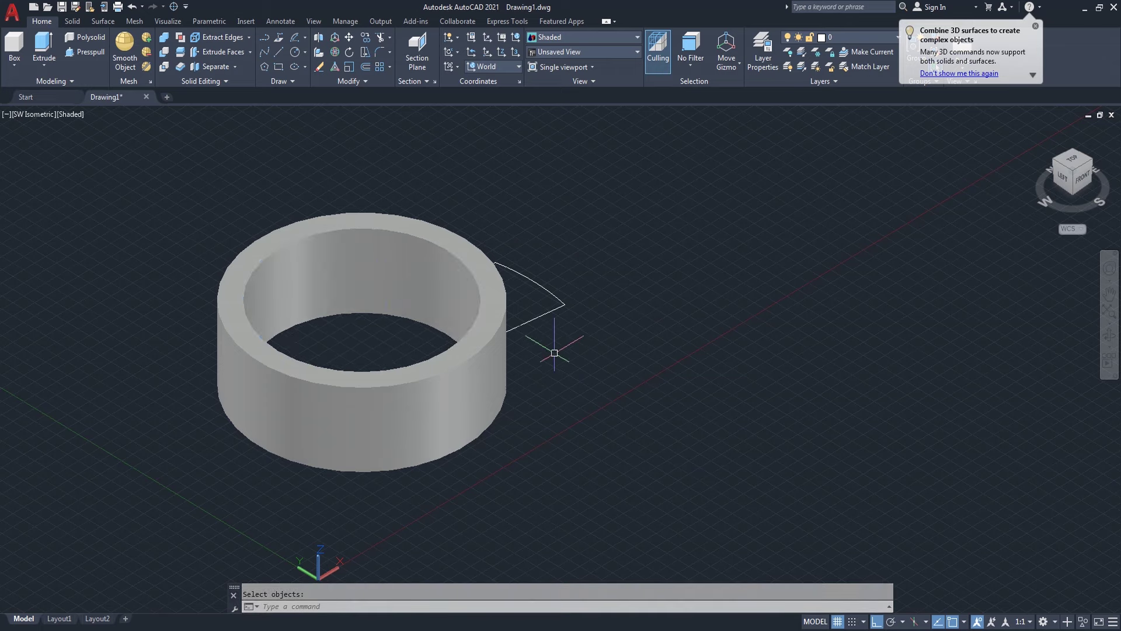
pyautogui.click(1109, 338)
pyautogui.moveTo(871, 358)
pyautogui.mouseDown()
pyautogui.moveTo(323, 345)
pyautogui.moveTo(539, 381)
pyautogui.moveTo(621, 419)
pyautogui.moveTo(599, 391)
pyautogui.moveTo(614, 412)
pyautogui.mouseUp()
# - Extrude the tooth profile 16 units to match the ring height
pyautogui.rightClick(634, 290)
pyautogui.click(662, 297)
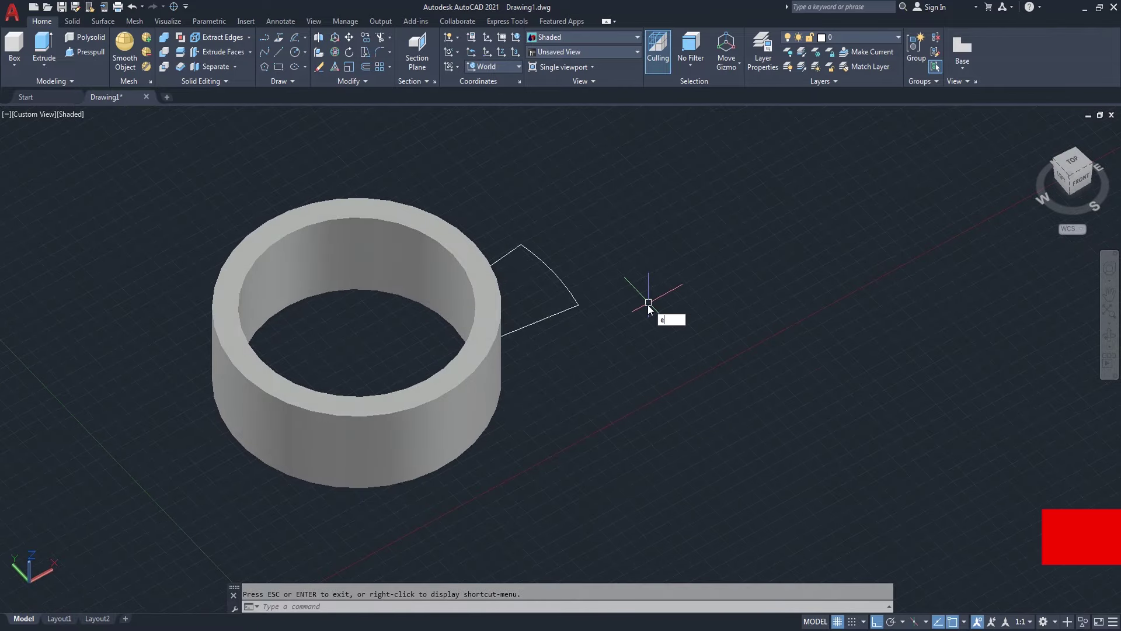
pyautogui.write('ext')
pyautogui.press('Return')
pyautogui.click(572, 308)
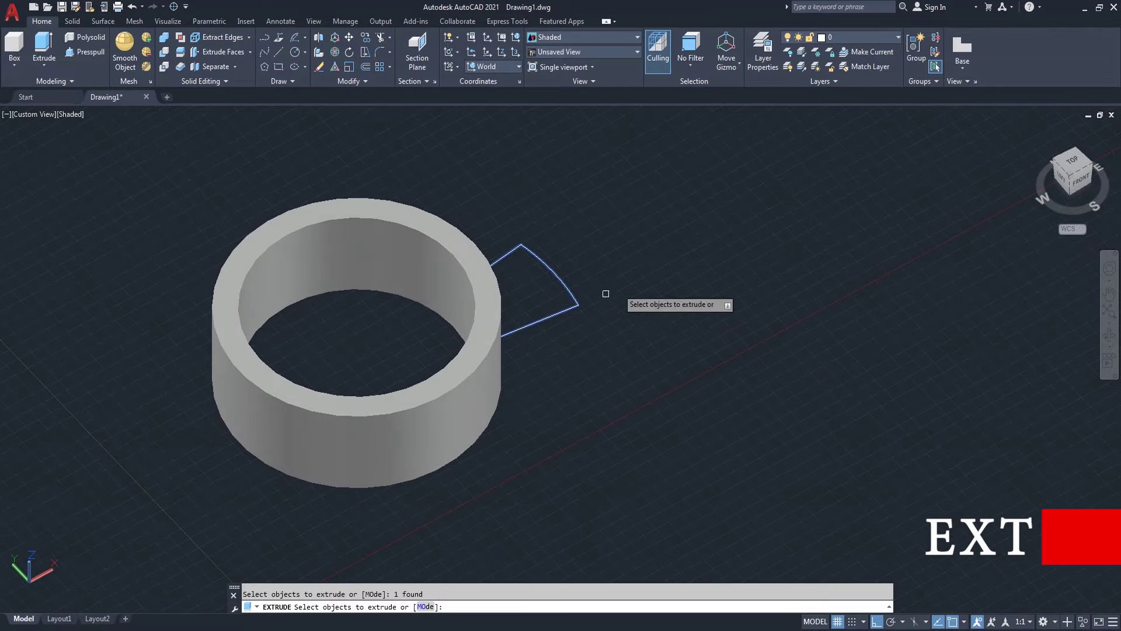
pyautogui.press('Return')
pyautogui.write('16')
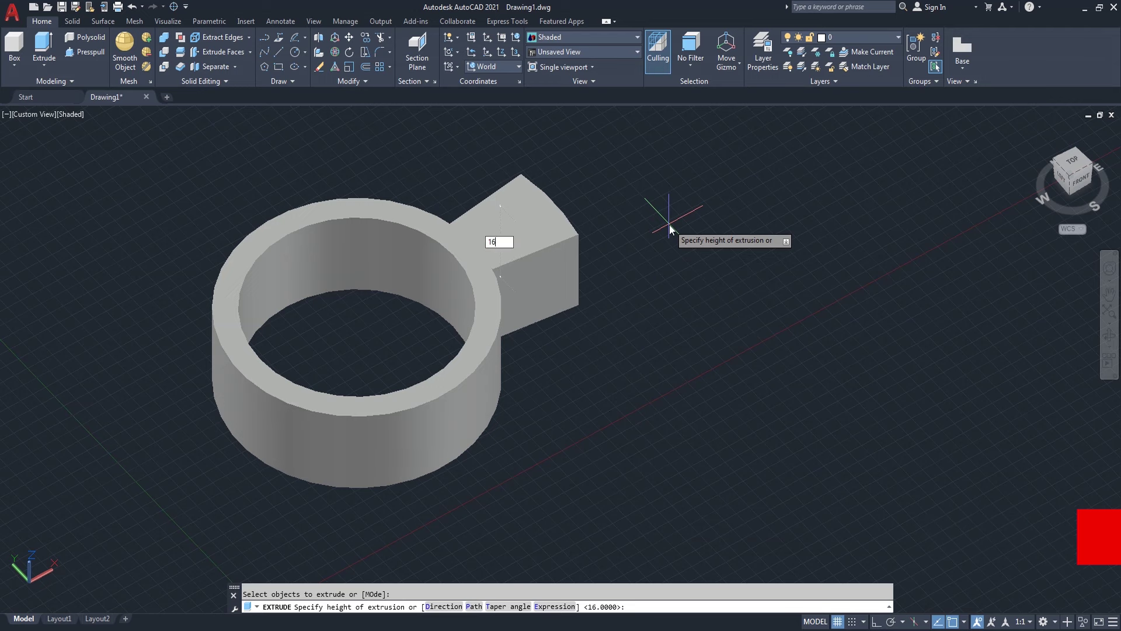
pyautogui.press('Return')
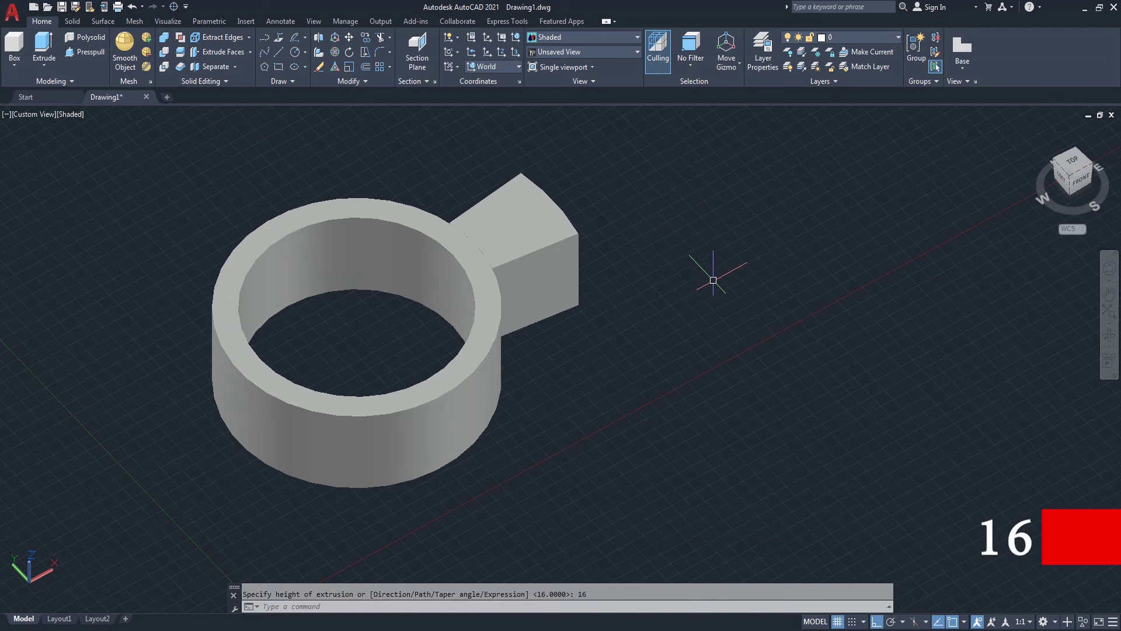
pyautogui.scroll(-1, 715, 284)
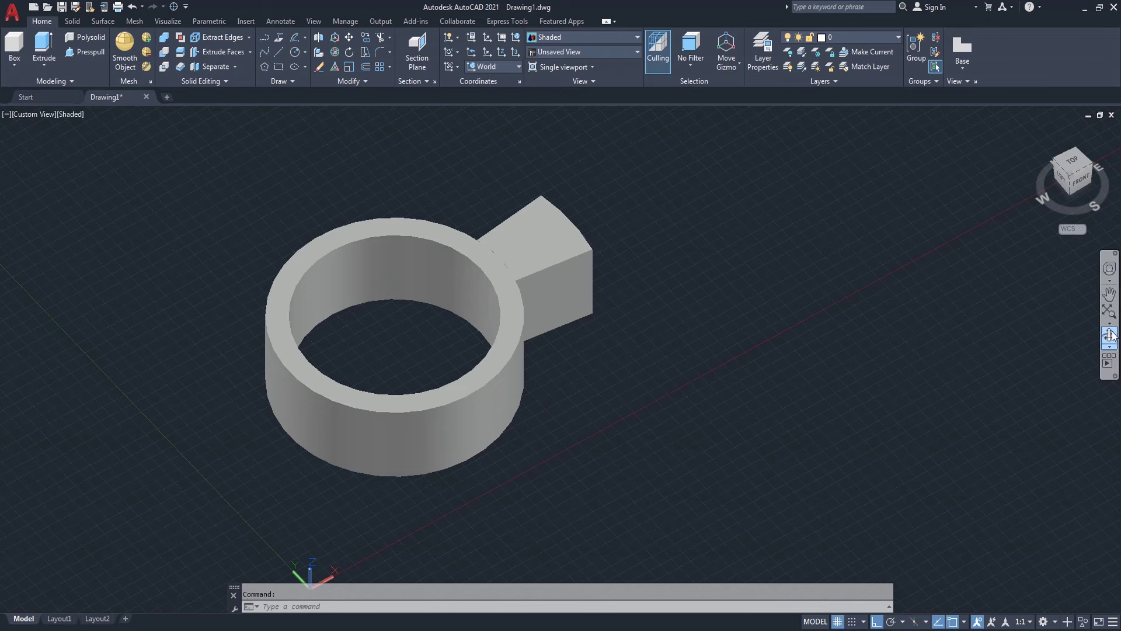
pyautogui.moveTo(898, 356); pyautogui.dragTo(883, 428)
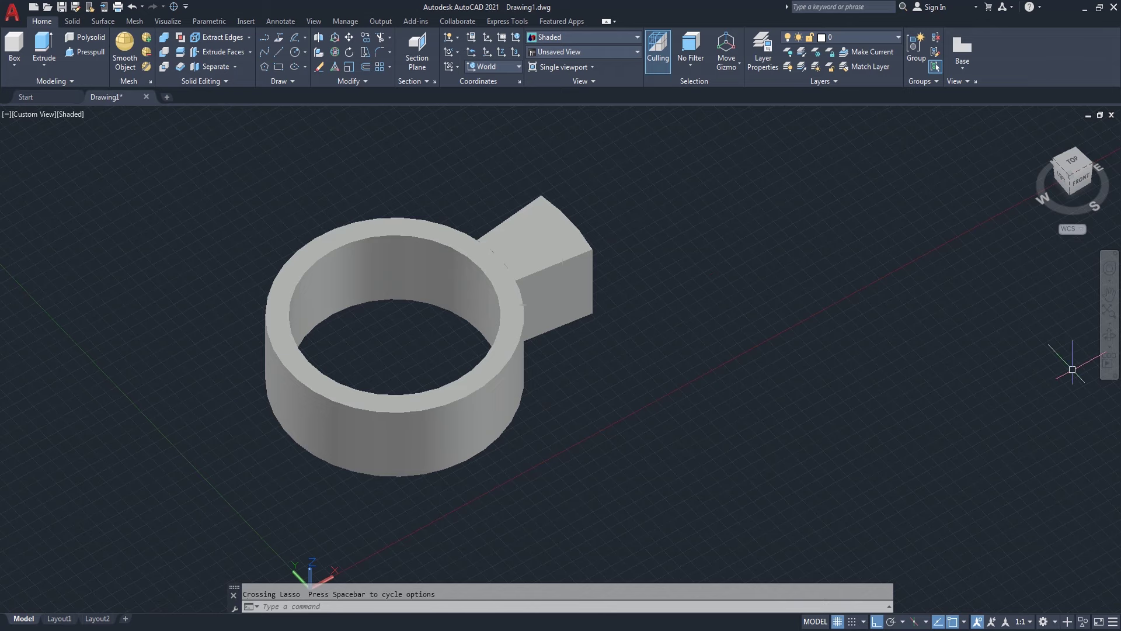
pyautogui.click(1110, 337)
pyautogui.moveTo(662, 410)
pyautogui.mouseDown()
pyautogui.moveTo(506, 305)
pyautogui.moveTo(300, 320)
pyautogui.moveTo(436, 380)
pyautogui.moveTo(698, 390)
pyautogui.moveTo(653, 418)
pyautogui.mouseUp()
pyautogui.moveTo(651, 383)
pyautogui.mouseDown(button='middle')
pyautogui.moveTo(602, 399)
pyautogui.moveTo(636, 416)
pyautogui.mouseUp(button='middle')
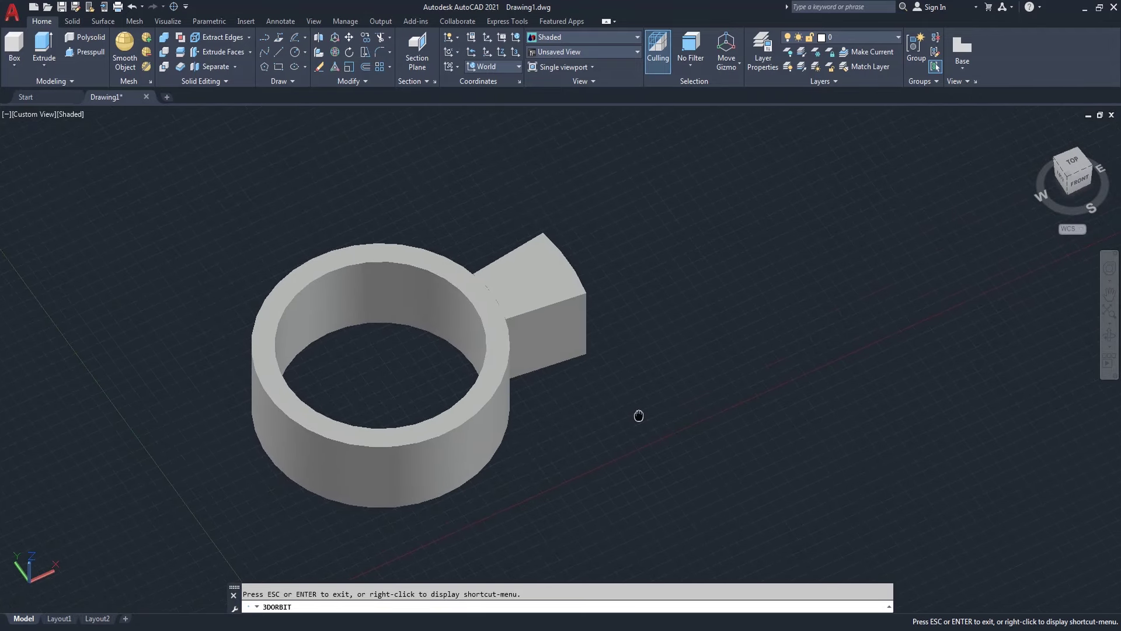
# - Start a polar 3D array with the tooth as the object to copy
pyautogui.rightClick(660, 310)
pyautogui.click(679, 317)
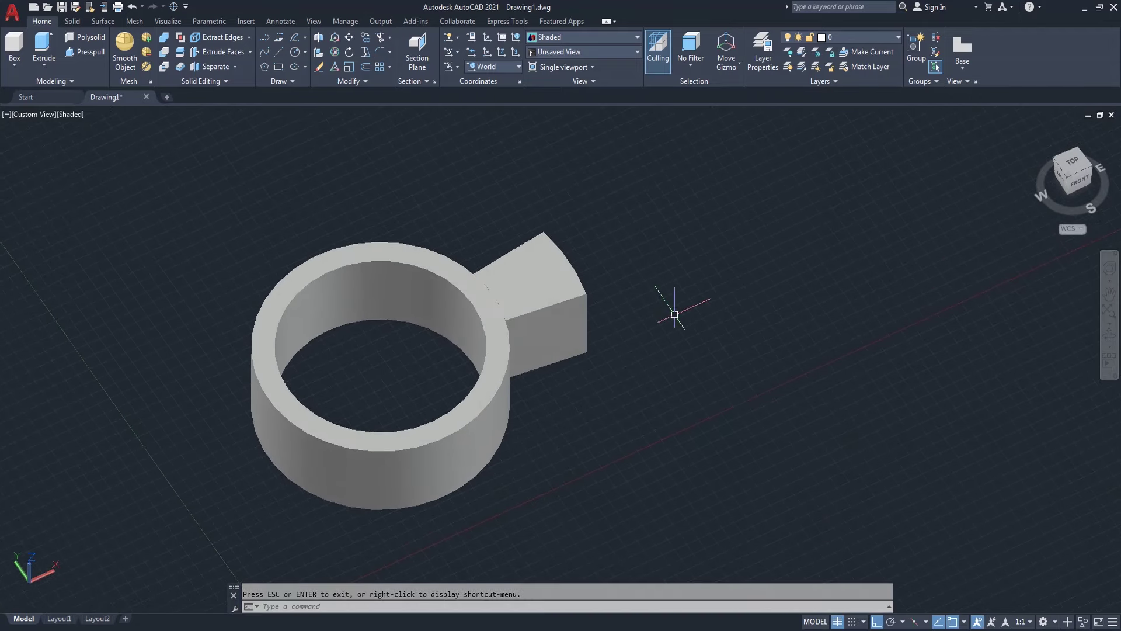
pyautogui.write('3DO')
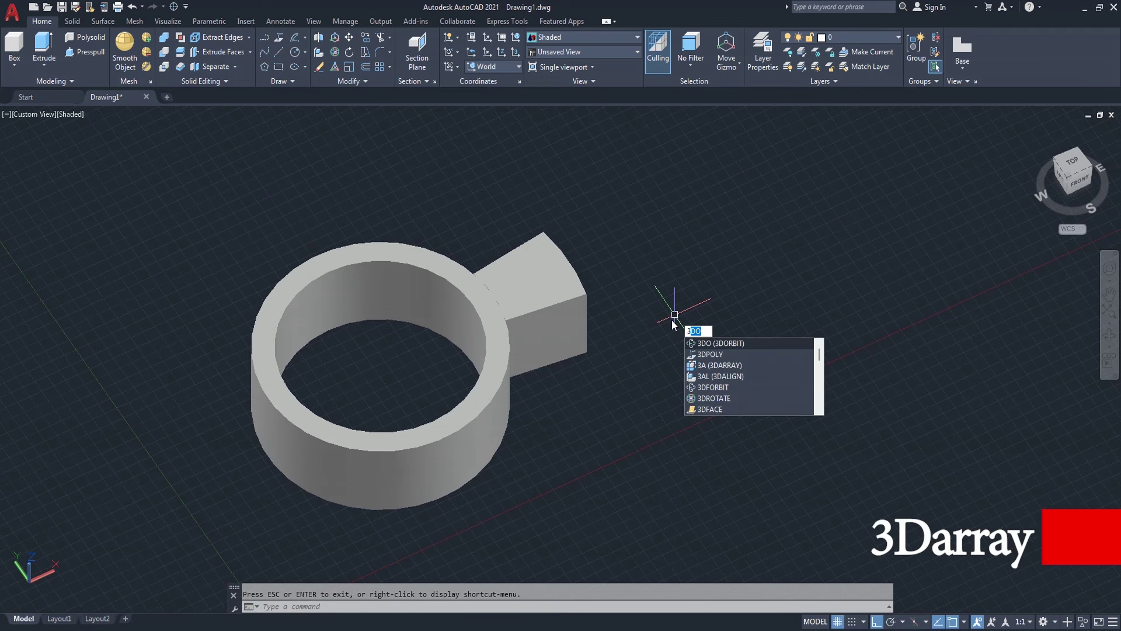
pyautogui.write('R')
pyautogui.write('BIT')
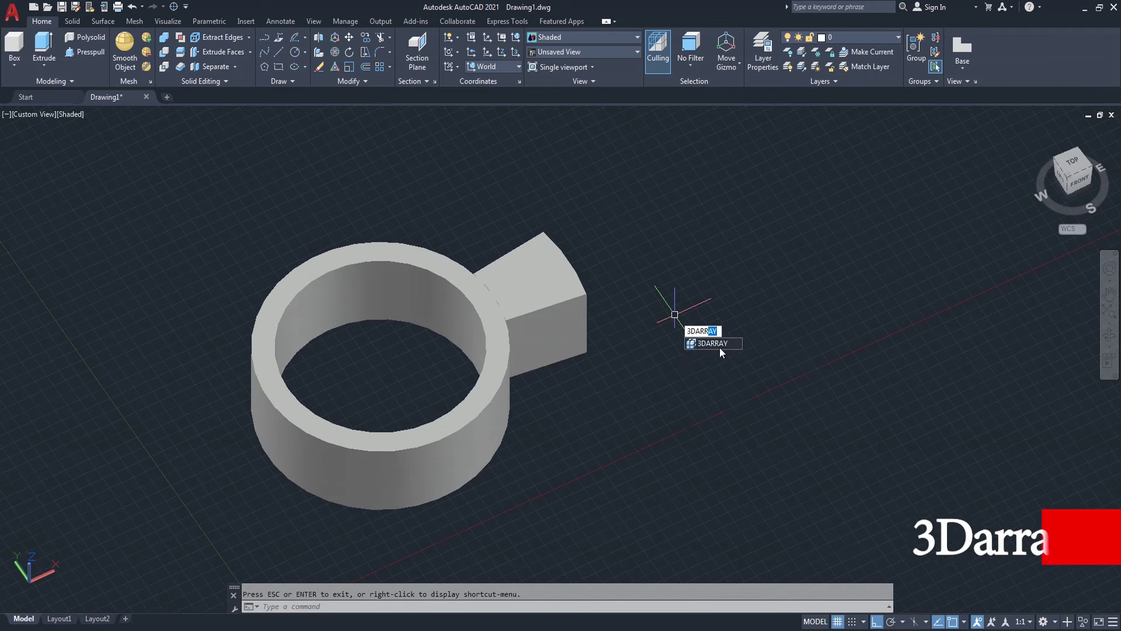
pyautogui.press('Return')
pyautogui.click(582, 297)
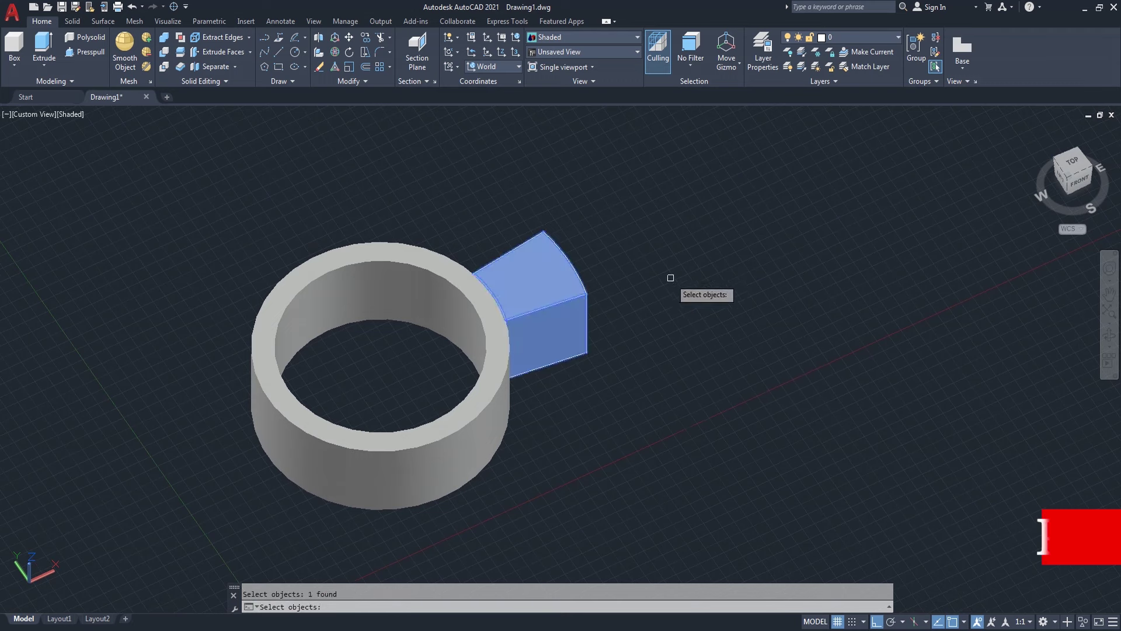
pyautogui.press('Return')
pyautogui.click(715, 322)
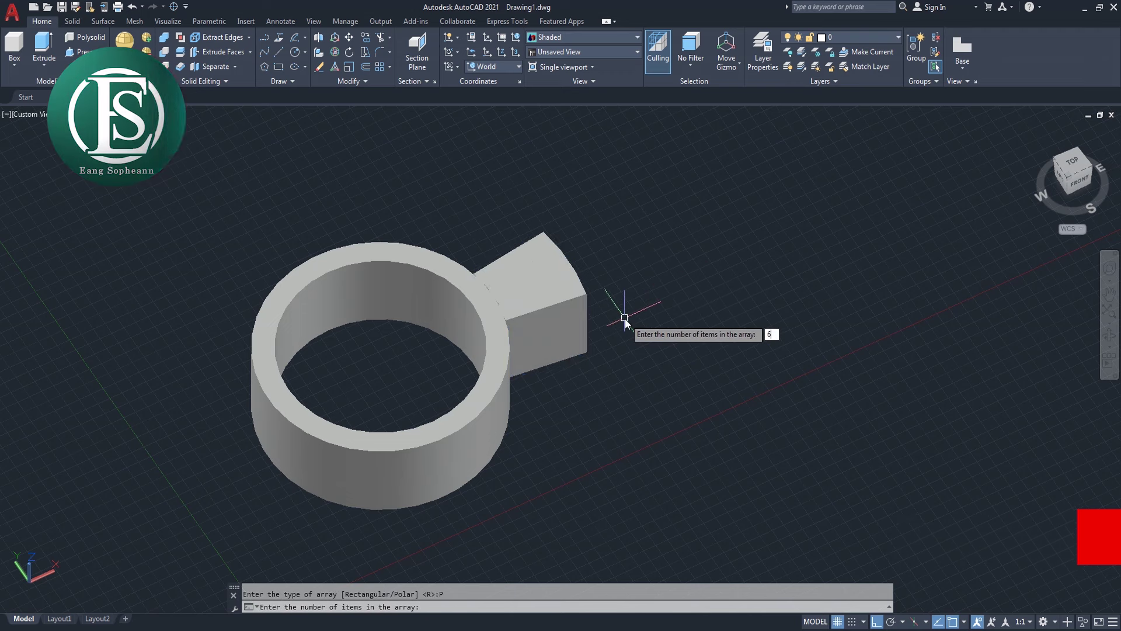
# - Array 6 rotated teeth over a full 360° about the ring centre
pyautogui.write('6')
pyautogui.press('Return')
pyautogui.write('360')
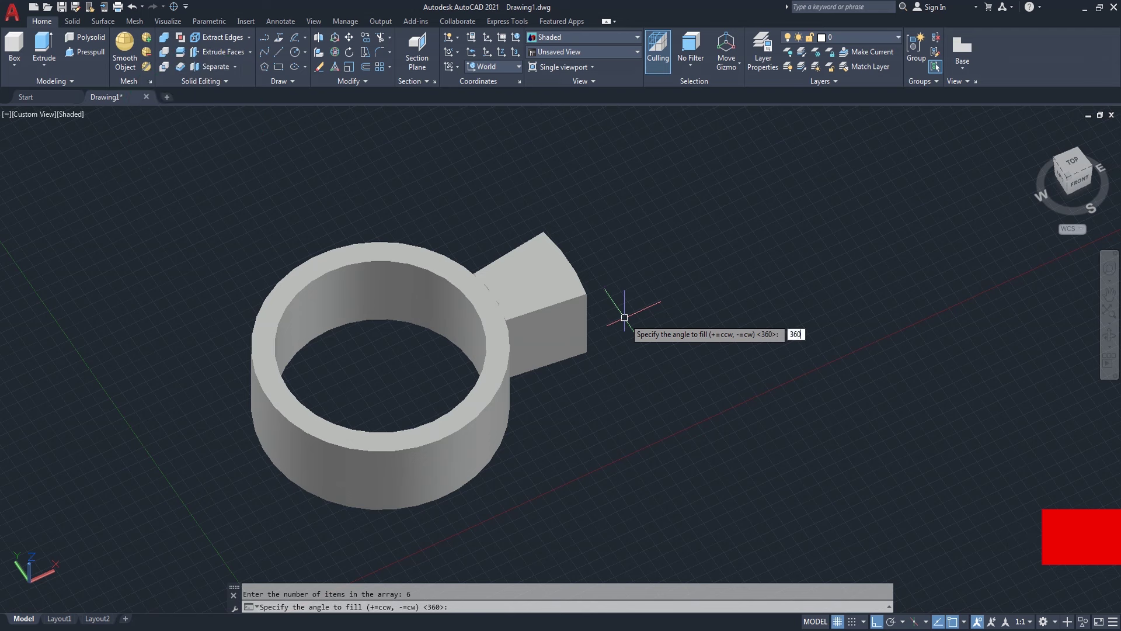
pyautogui.press('Return')
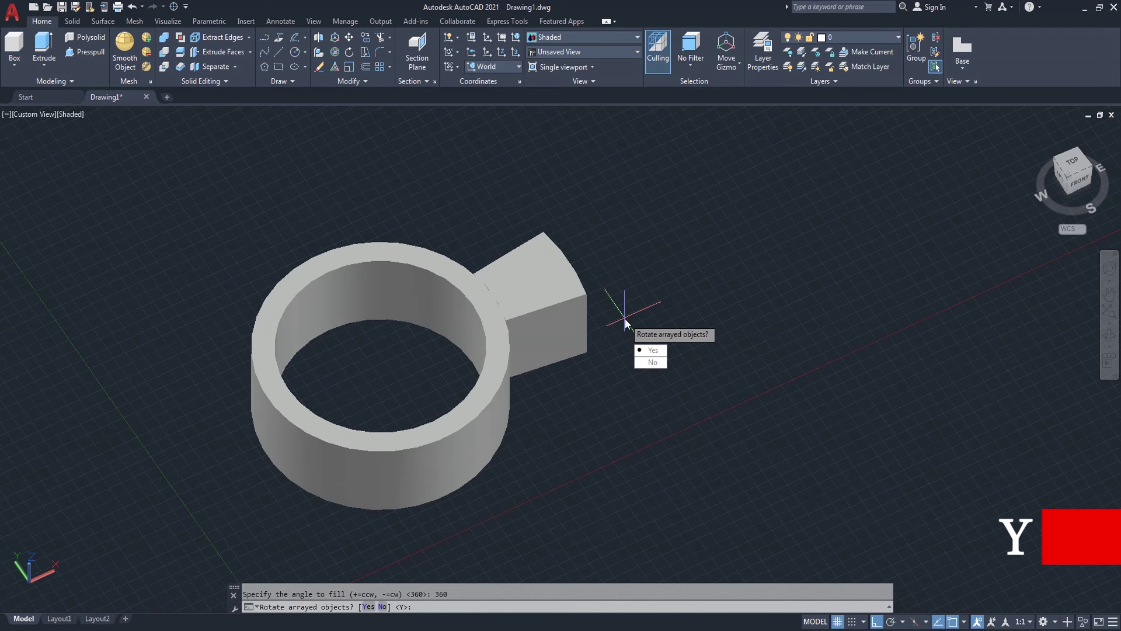
pyautogui.write('y')
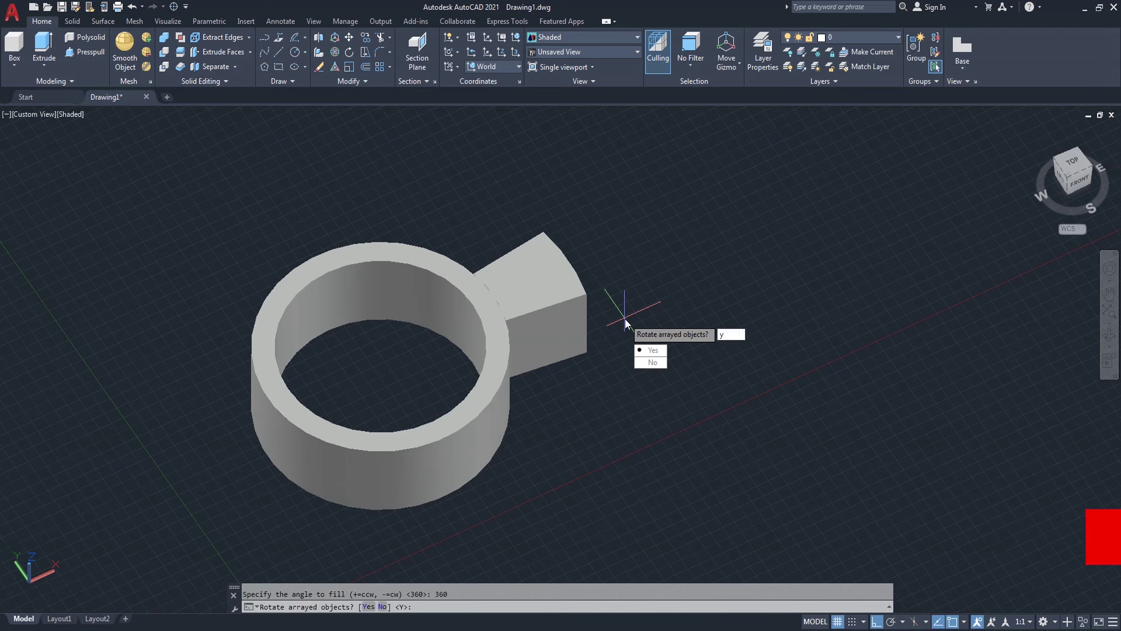
pyautogui.press('Return')
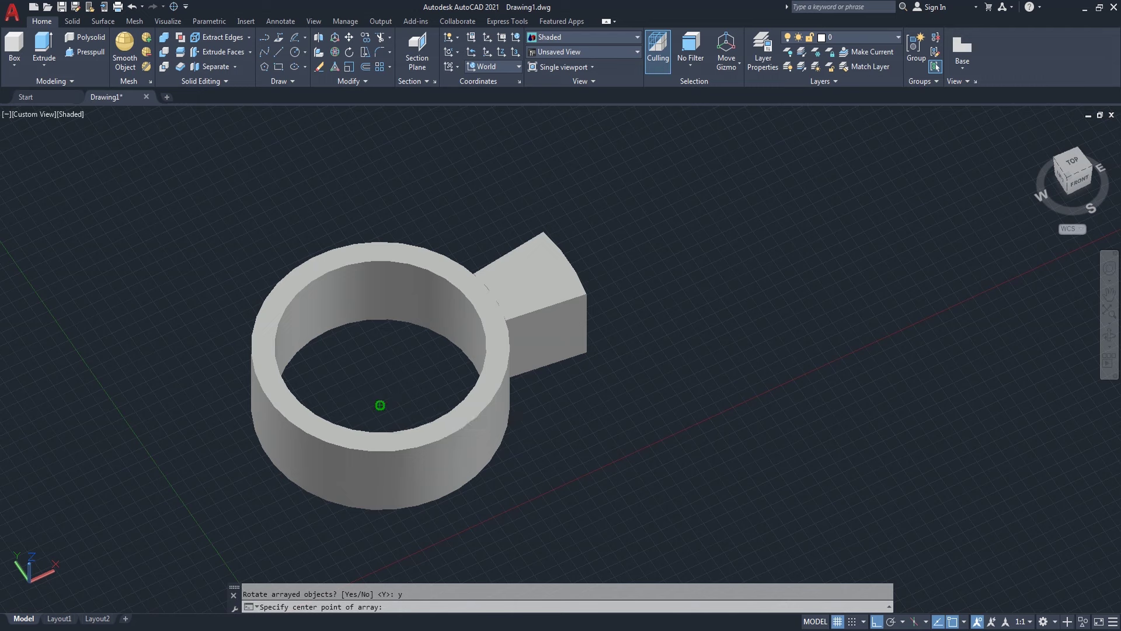
pyautogui.click(380, 347)
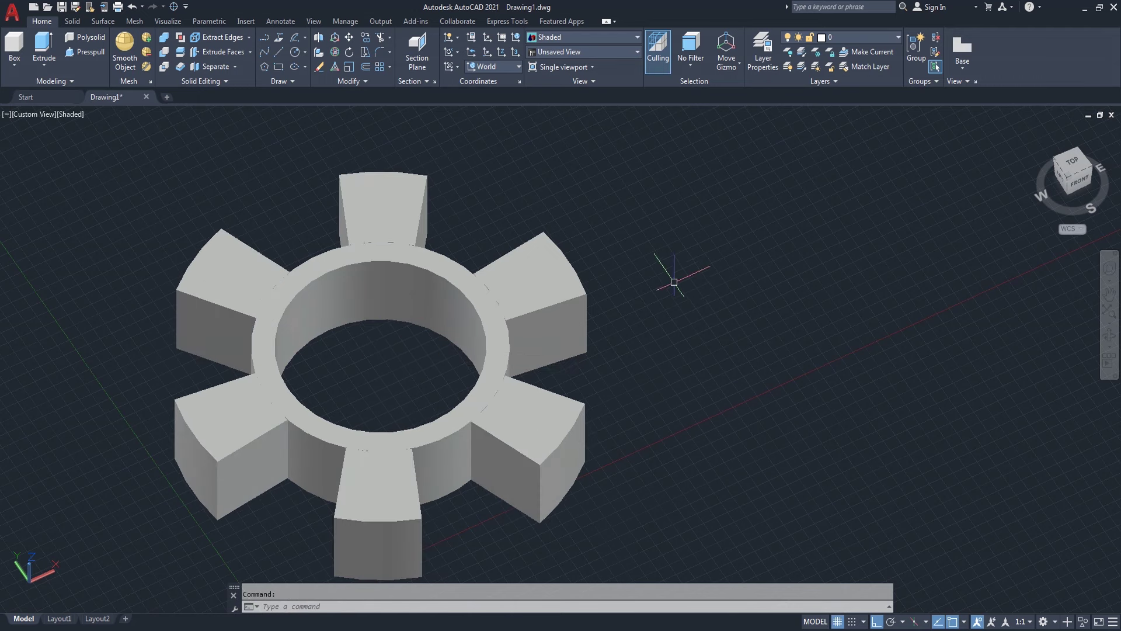
pyautogui.scroll(-3, 674, 282)
pyautogui.scroll(3, 709, 233)
pyautogui.moveTo(593, 251); pyautogui.dragTo(624, 238, button='middle')
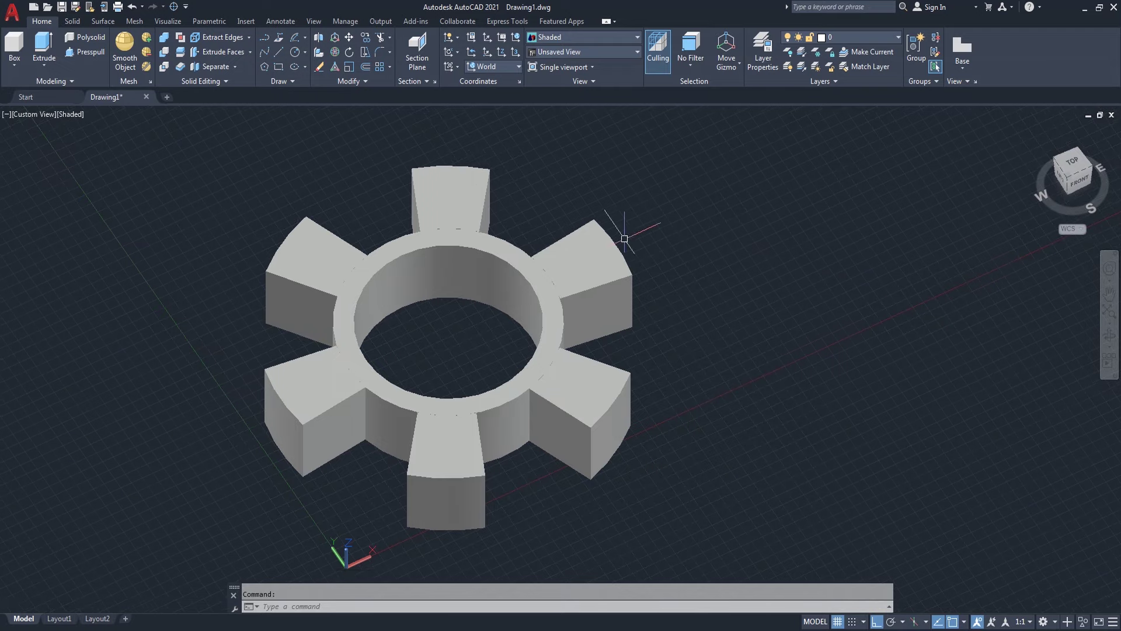
# - Orbit the gear to a new viewing angle and shift it left
pyautogui.click(1108, 342)
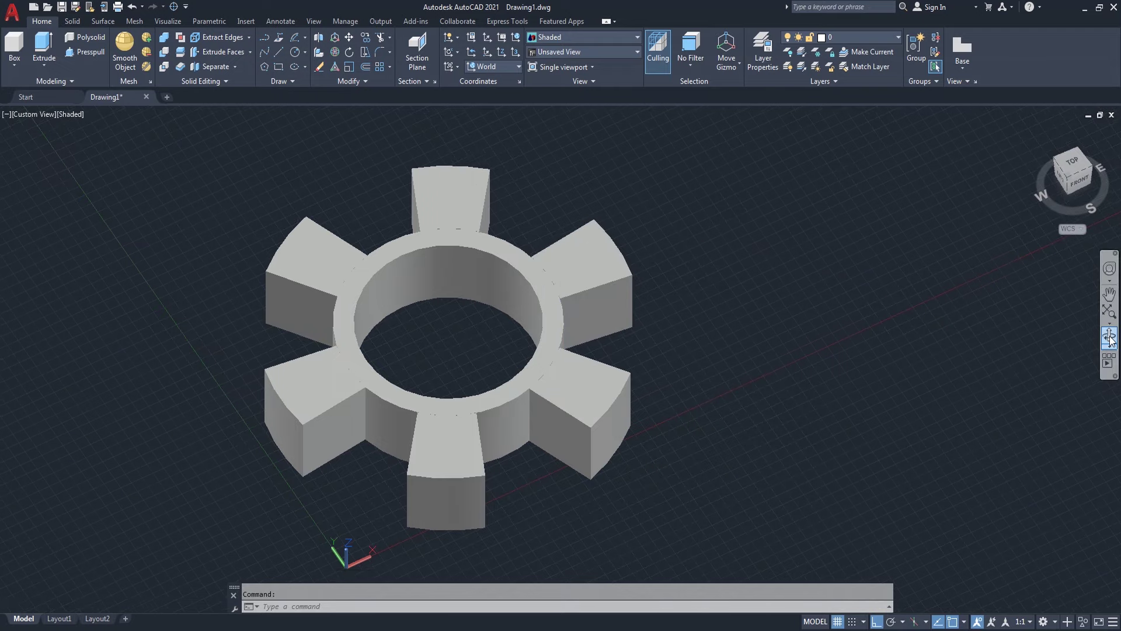
pyautogui.moveTo(647, 426)
pyautogui.mouseDown()
pyautogui.moveTo(566, 333)
pyautogui.moveTo(528, 418)
pyautogui.moveTo(656, 464)
pyautogui.moveTo(709, 401)
pyautogui.moveTo(747, 489)
pyautogui.moveTo(786, 401)
pyautogui.moveTo(621, 421)
pyautogui.moveTo(625, 400)
pyautogui.moveTo(649, 416)
pyautogui.moveTo(624, 431)
pyautogui.mouseUp()
pyautogui.moveTo(623, 425); pyautogui.dragTo(577, 425, button='middle')
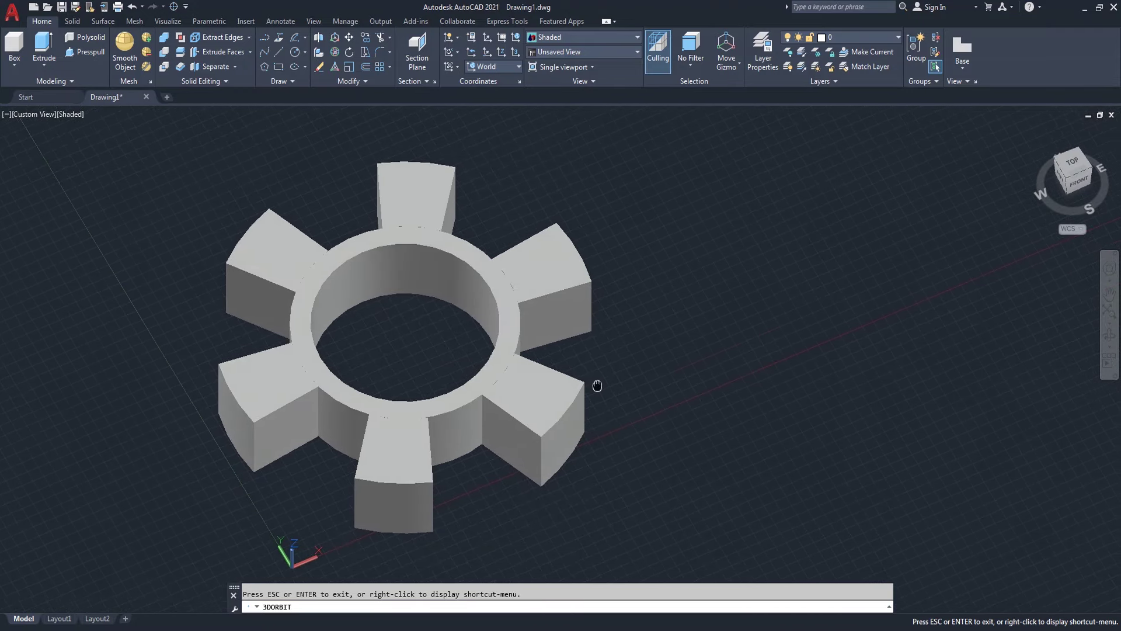
pyautogui.rightClick(655, 293)
pyautogui.click(679, 306)
pyautogui.write('u')
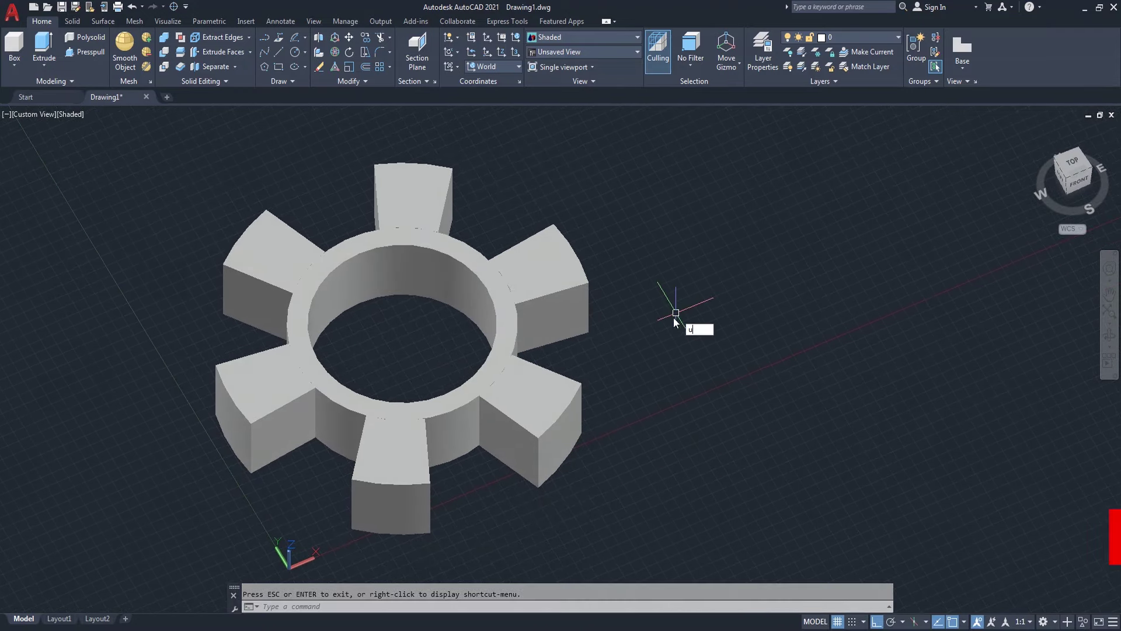
# - Union the hollow ring and all six teeth into a single solid
pyautogui.write('ni')
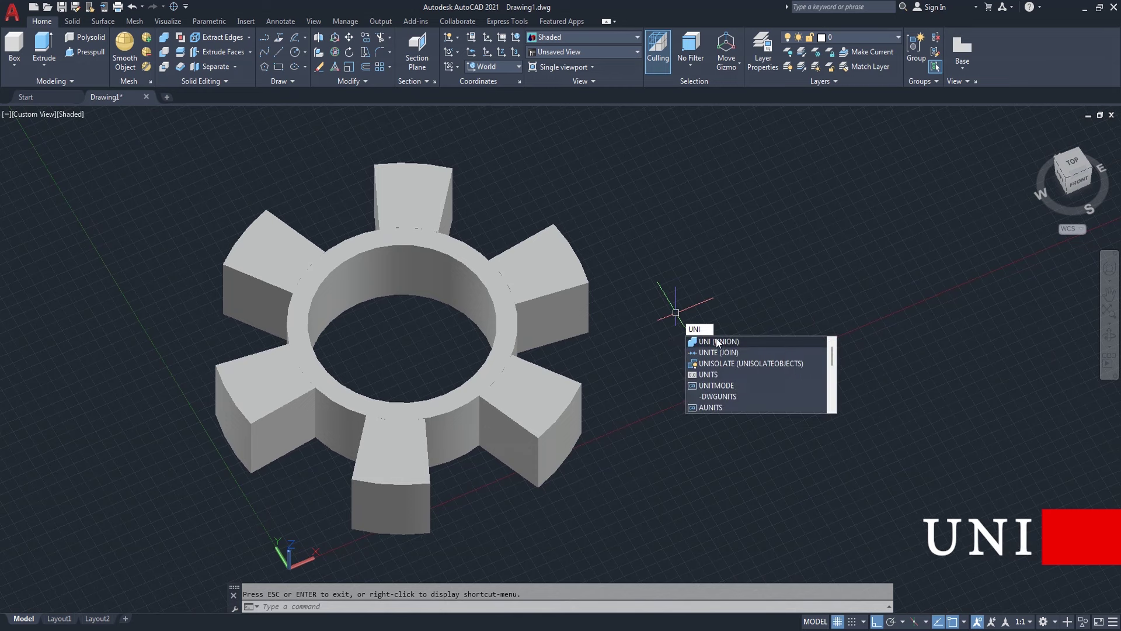
pyautogui.click(718, 342)
pyautogui.click(635, 145)
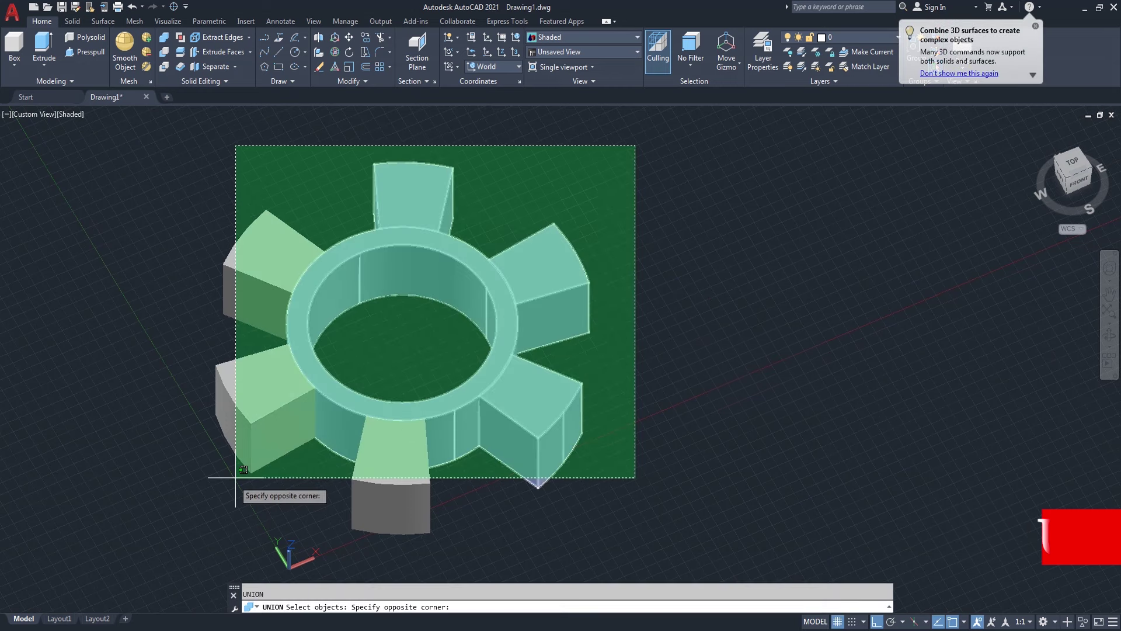
pyautogui.click(210, 491)
pyautogui.press('Return')
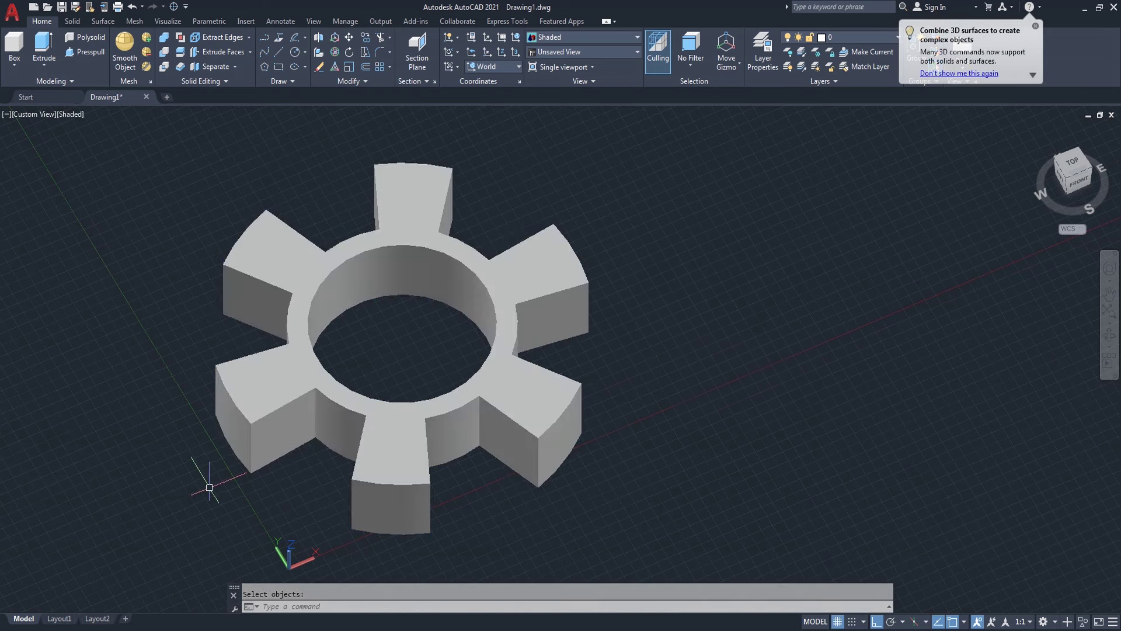
pyautogui.click(409, 416)
pyautogui.press('Return')
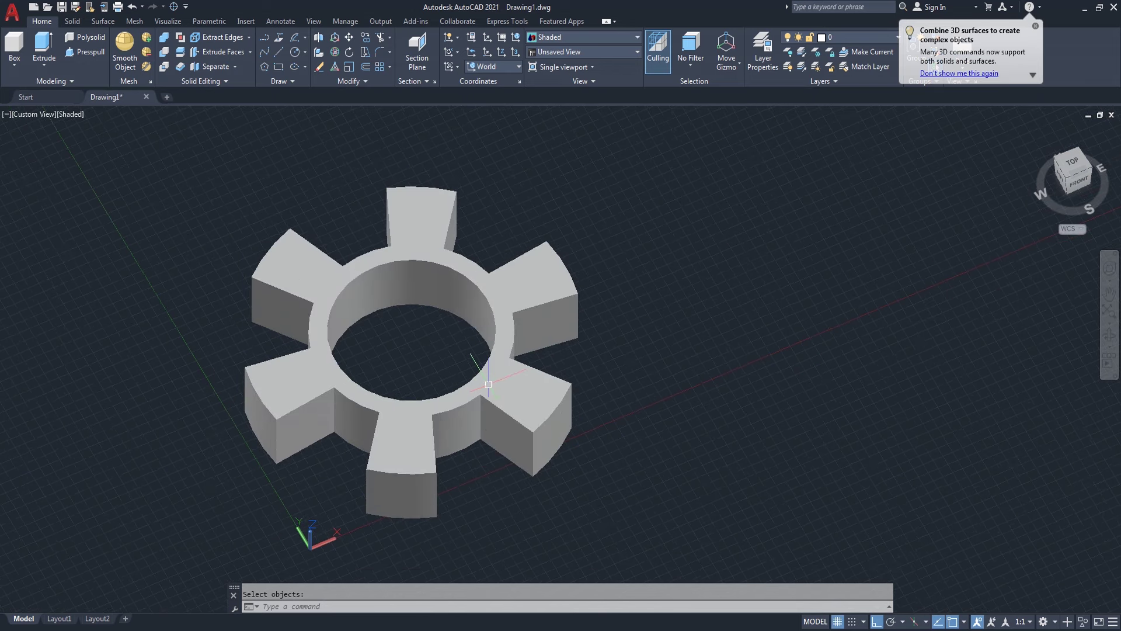
pyautogui.scroll(-1, 485, 374)
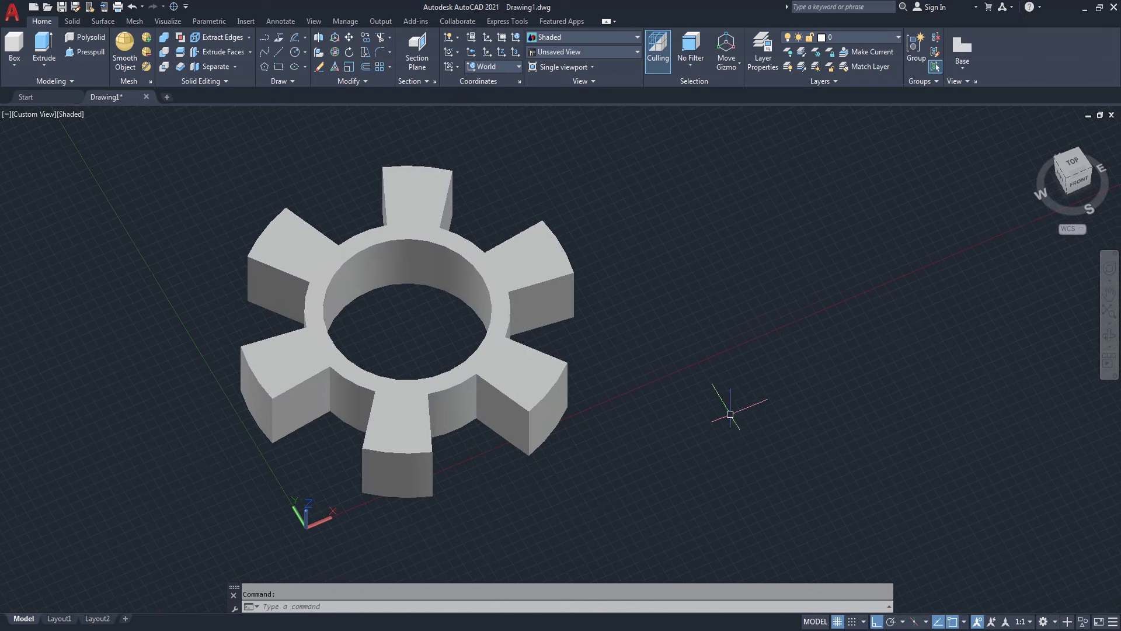
pyautogui.hotkey('alt', 'Tab')
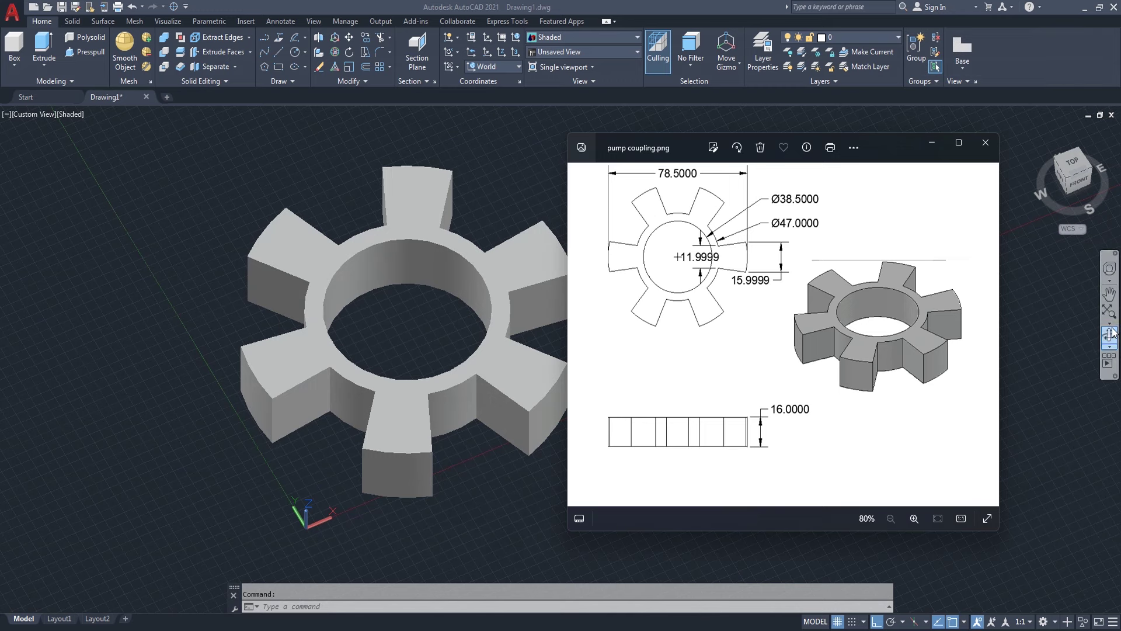
# - Pan the finished spider left and show pump coupling.png beside it
pyautogui.hotkey('alt', 'Tab')
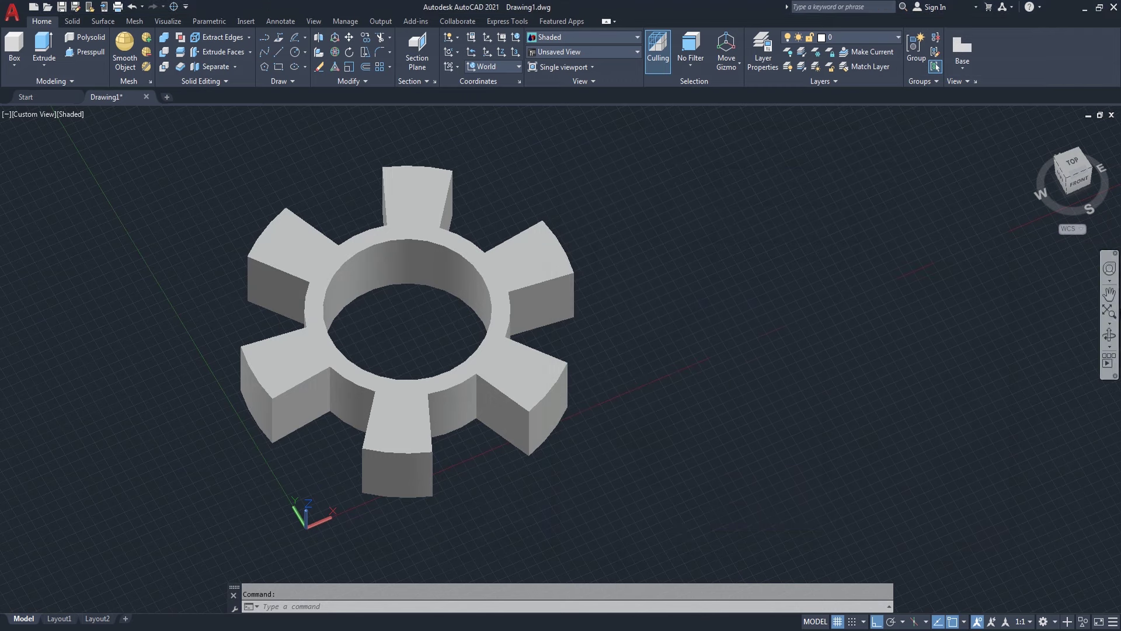
pyautogui.click(1109, 293)
pyautogui.moveTo(788, 378); pyautogui.dragTo(716, 378)
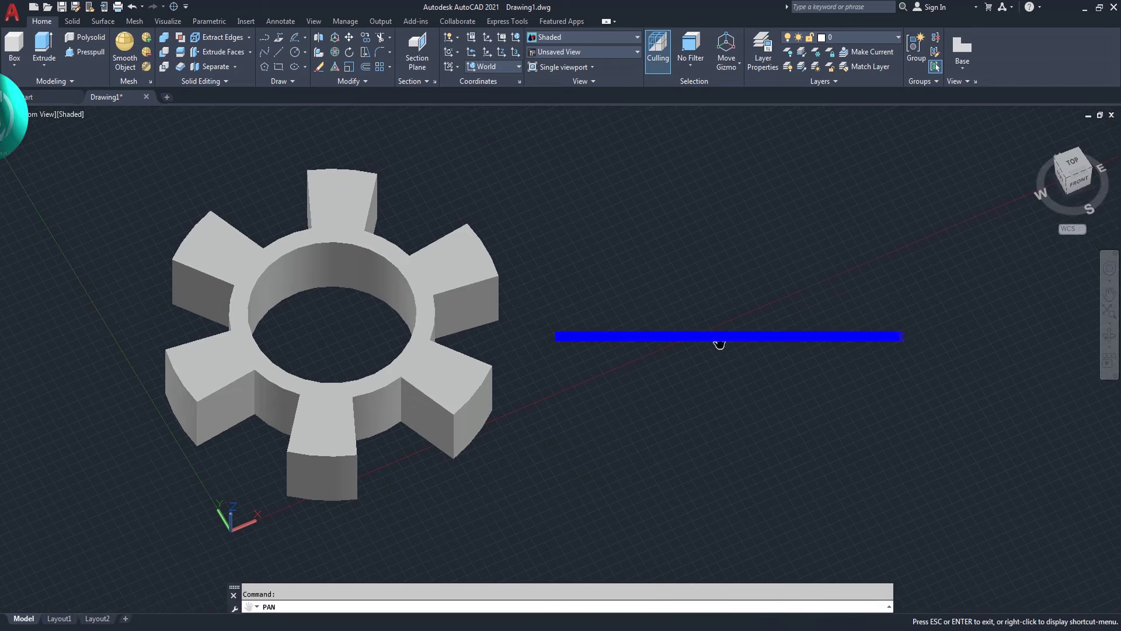
pyautogui.rightClick(720, 343)
pyautogui.click(739, 351)
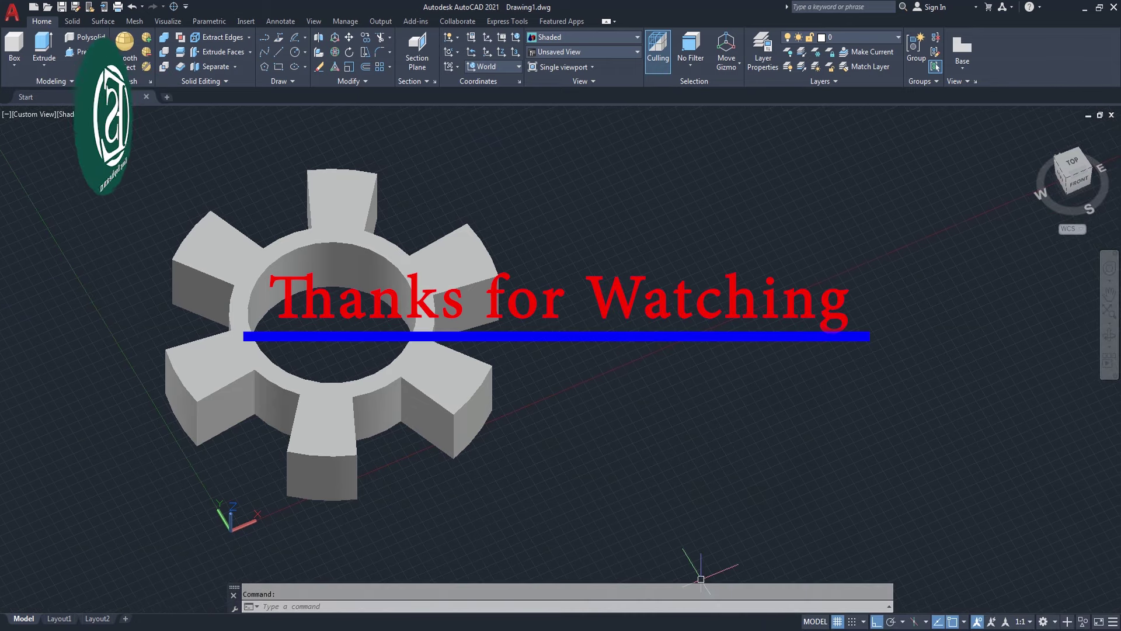
pyautogui.hotkey('alt', 'Tab')
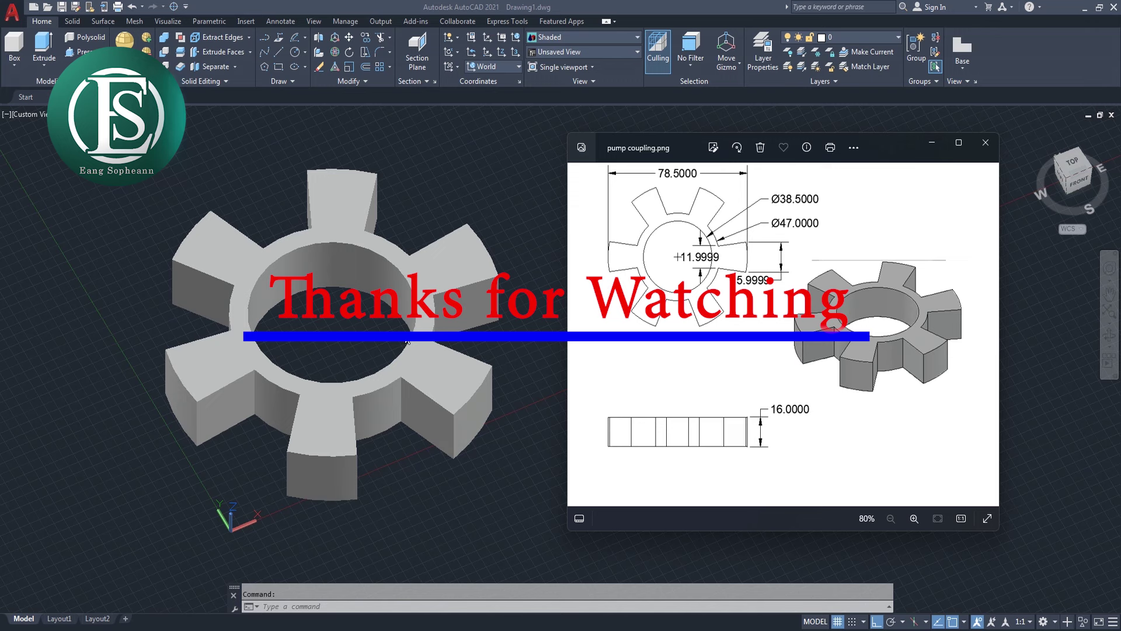